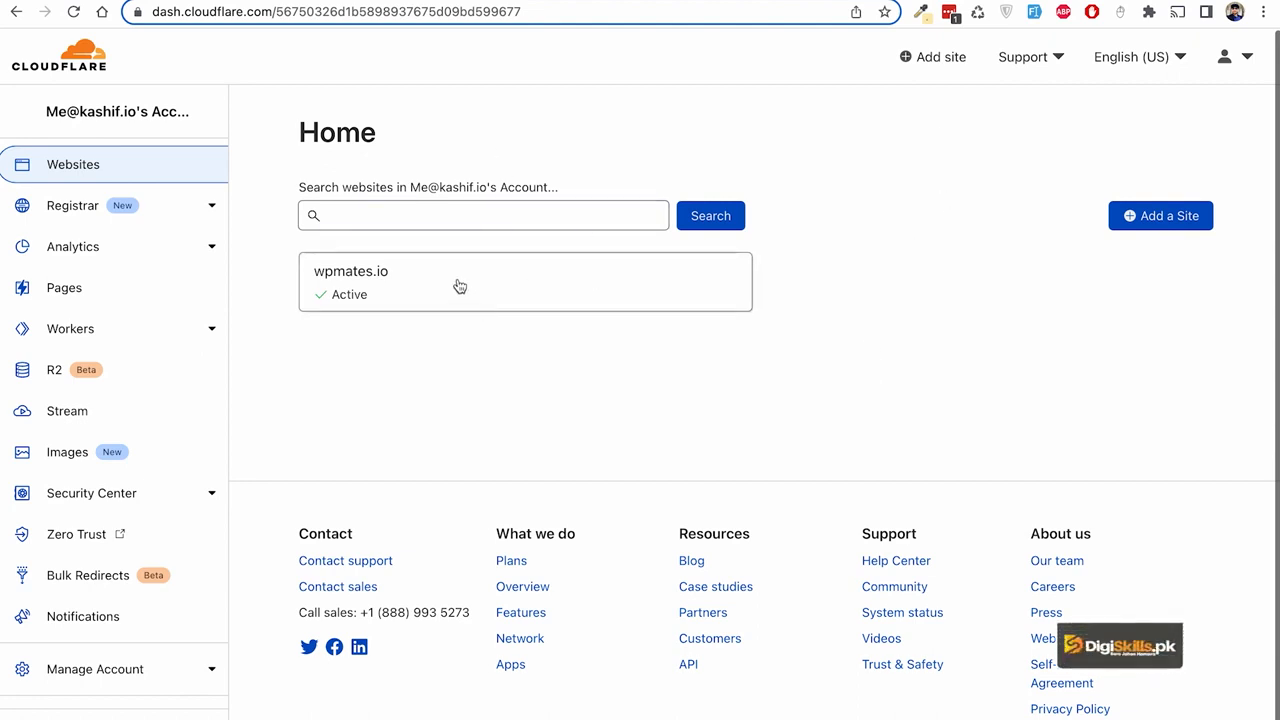
Add the site kashif.io to the Cloudflare account.
left_click(932, 57)
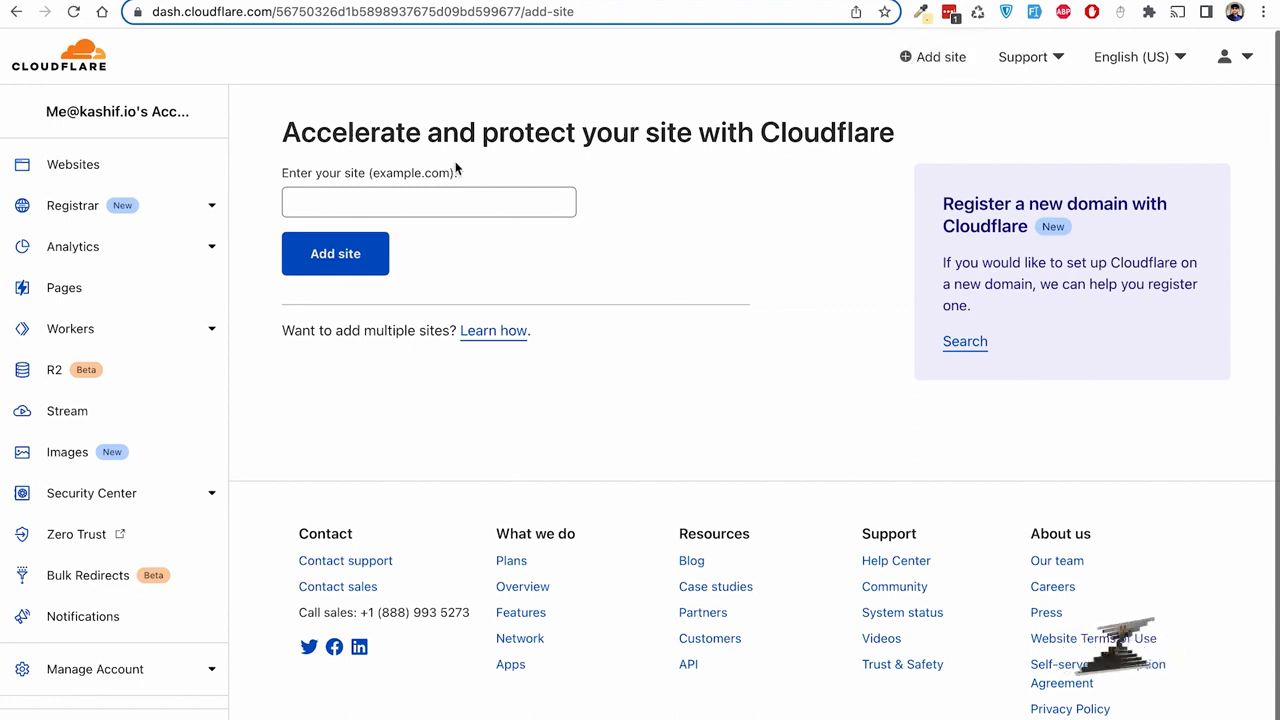
left_click(453, 204)
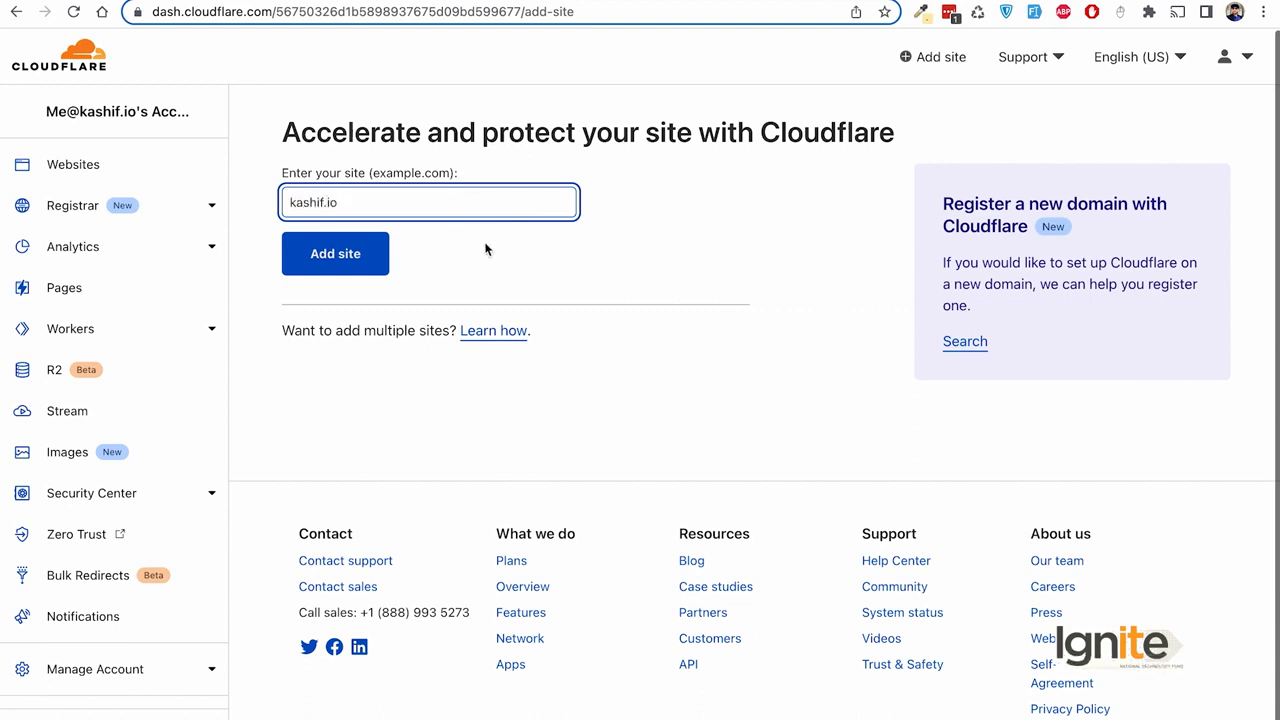
left_click(355, 262)
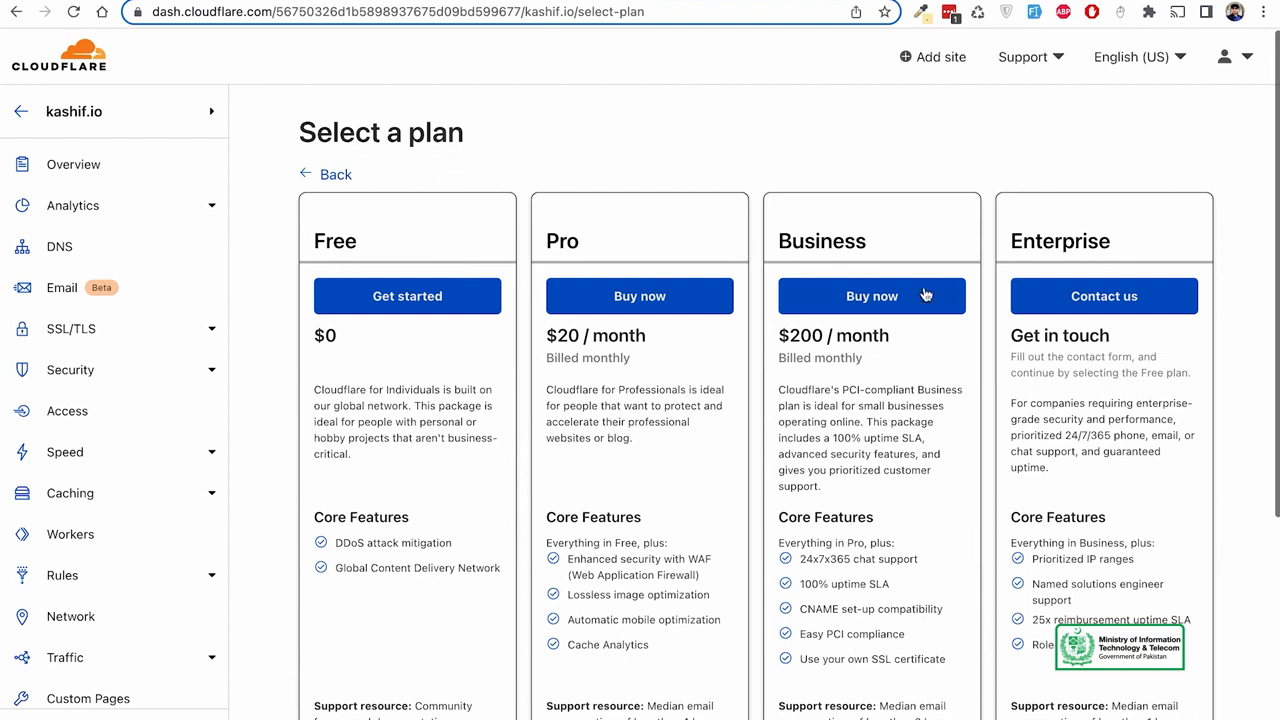
Compare the available plans and choose the Free plan for kashif.io.
scroll(925, 294, "down", 2)
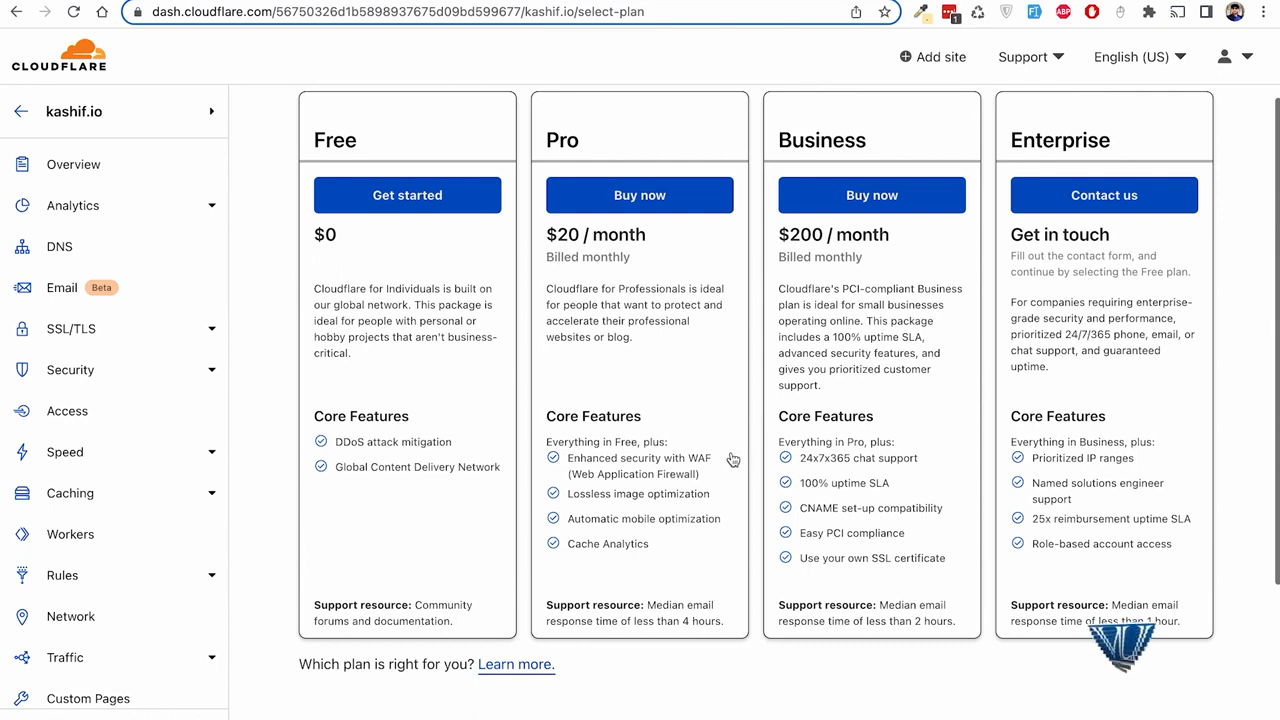
scroll(400, 385, "up", 1)
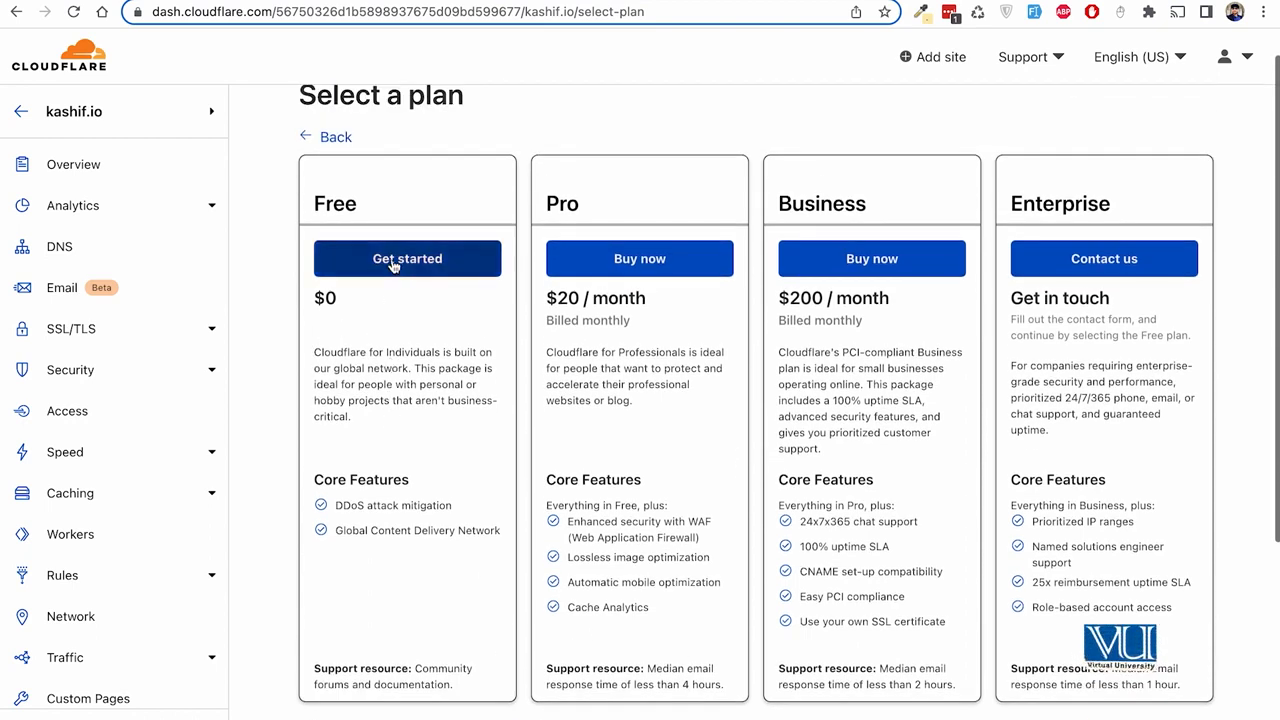
left_click(393, 262)
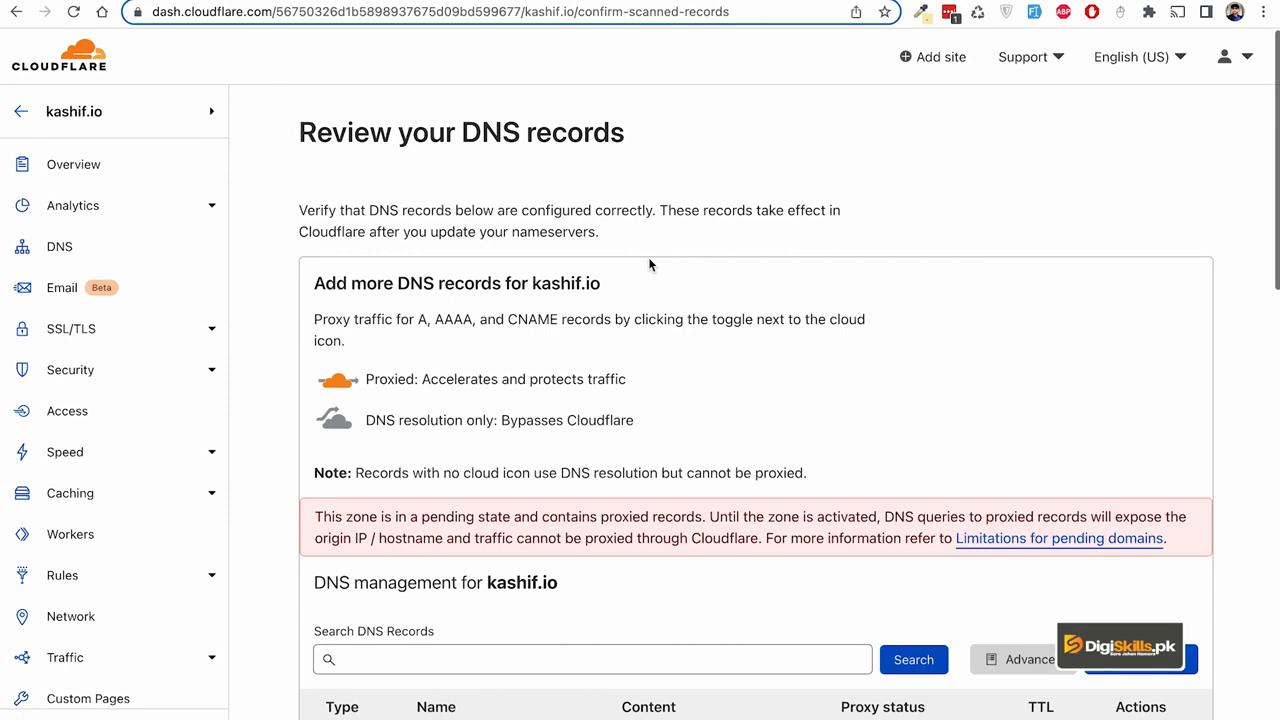
Examine the scanned DNS records for kashif.io, including their types, contents and proxy status.
scroll(702, 369, "down", 3)
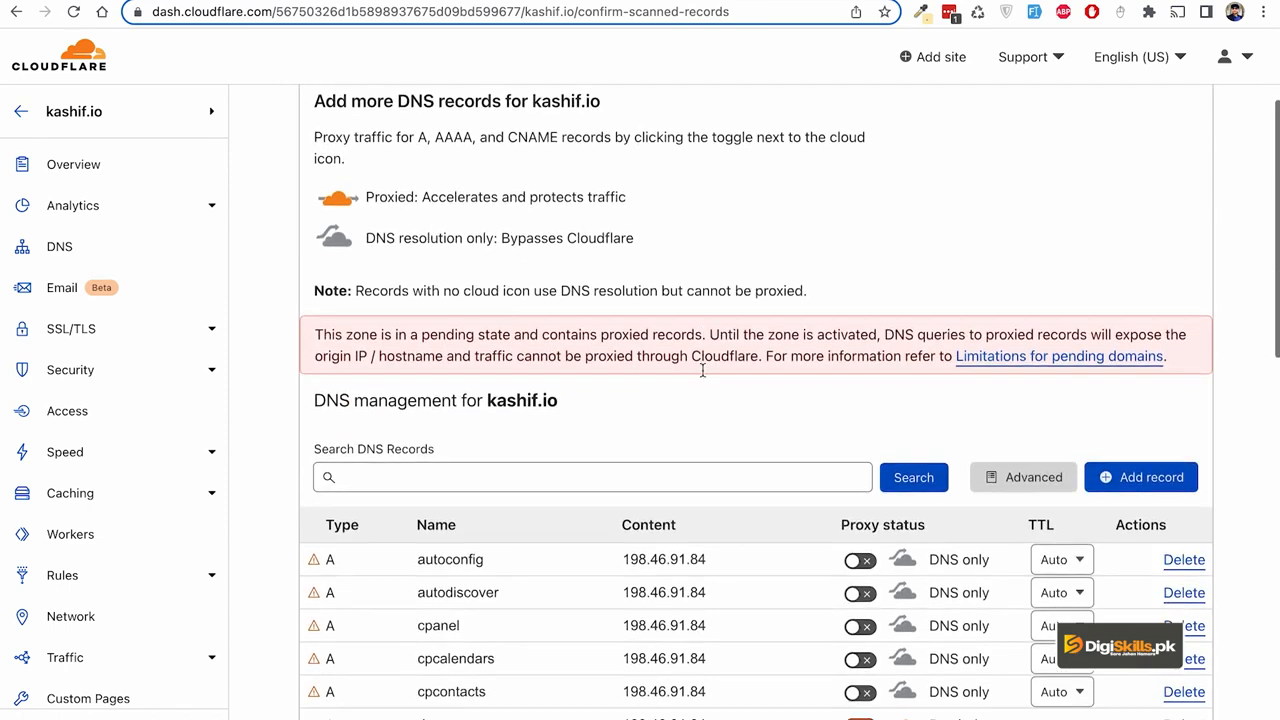
scroll(702, 369, "down", 3)
scroll(703, 371, "down", 1)
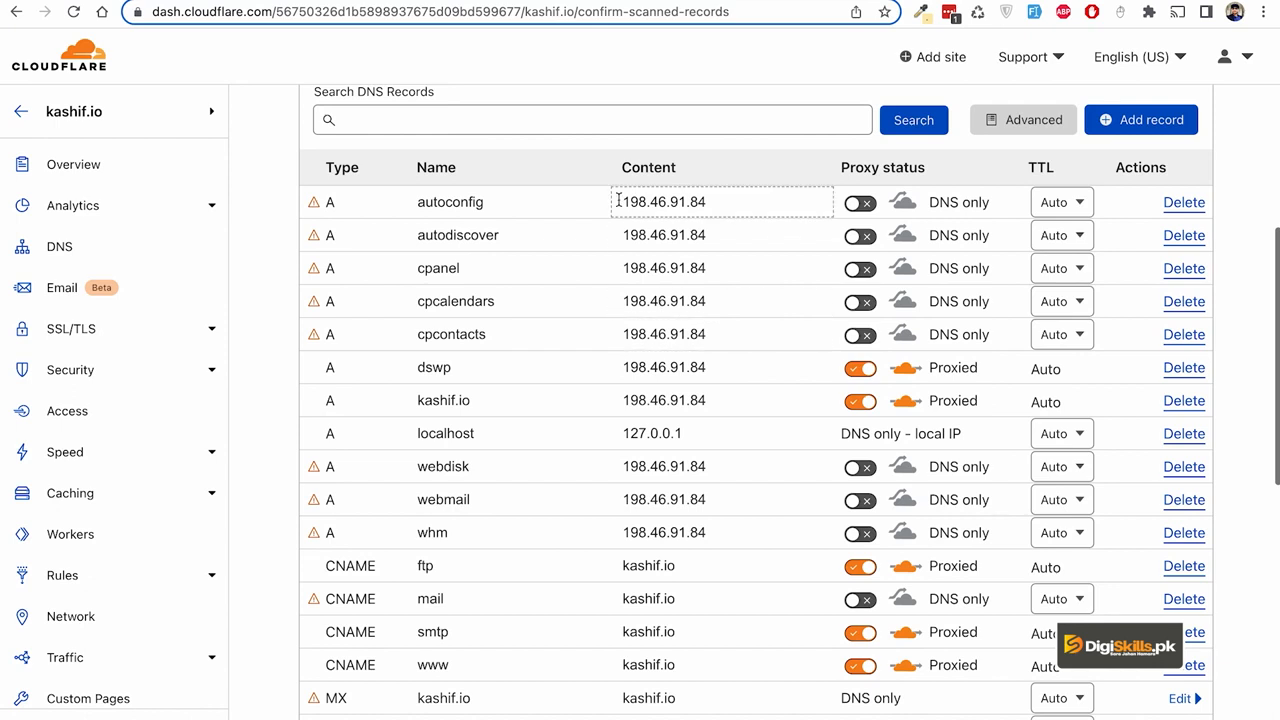
scroll(643, 431, "down", 3)
scroll(643, 431, "down", 3)
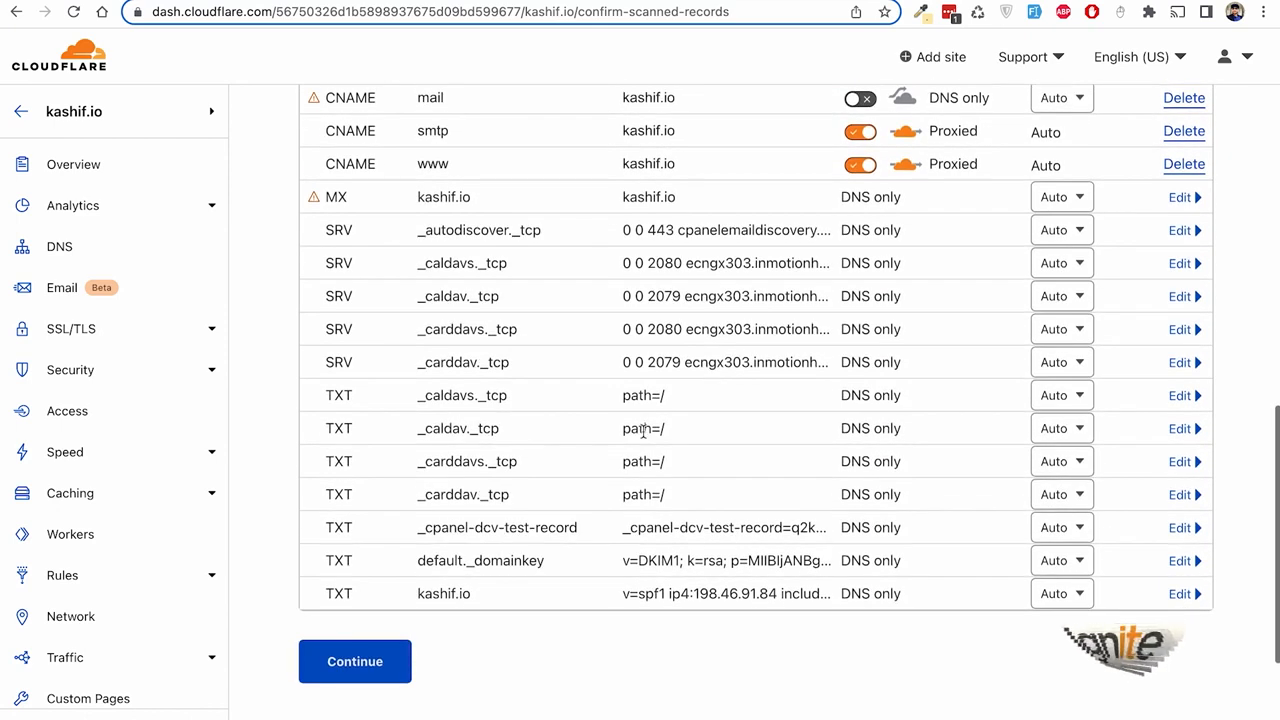
scroll(643, 431, "up", 5)
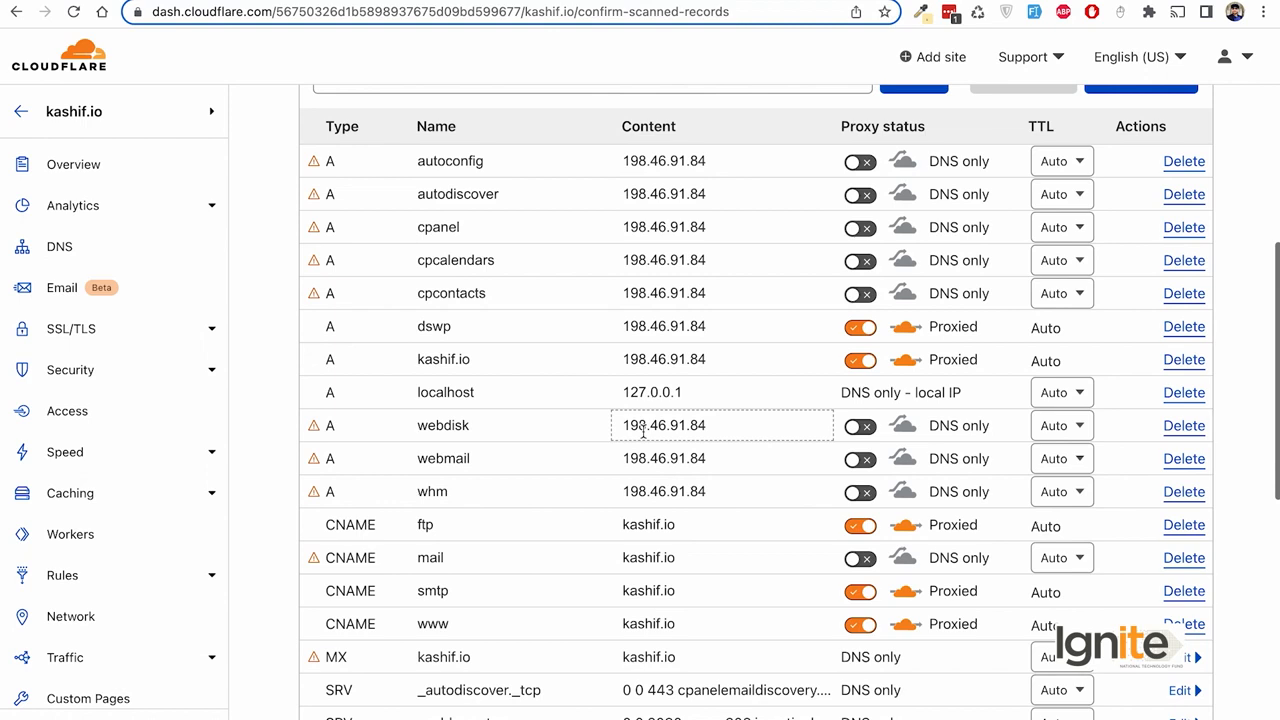
scroll(643, 431, "down", 5)
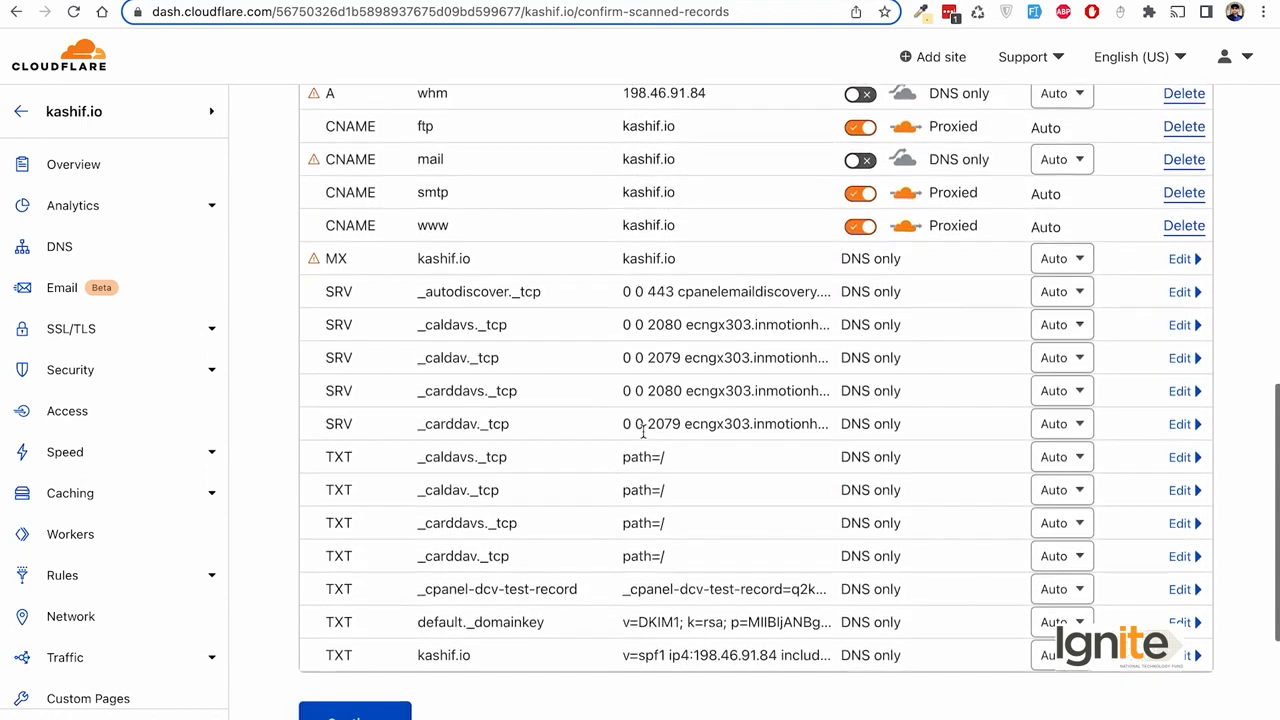
scroll(643, 431, "down", 3)
scroll(600, 295, "up", 8)
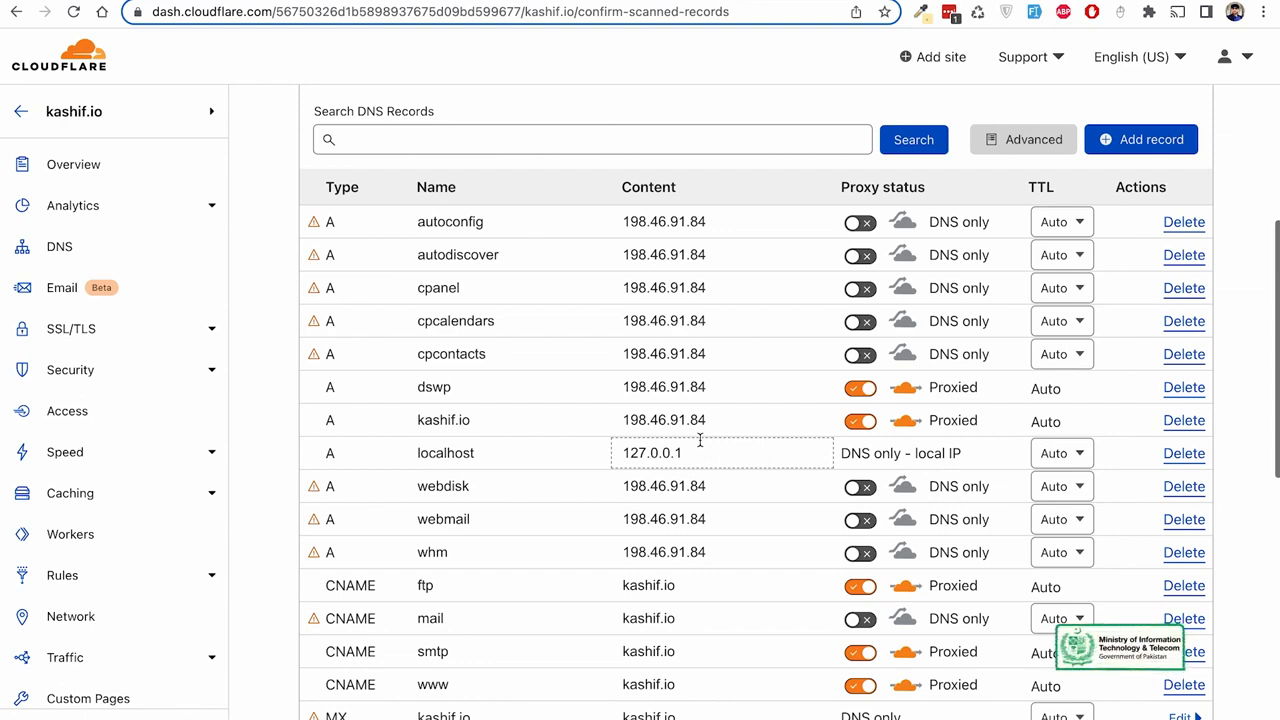
Turn off proxying for the ftp and smtp CNAME records so both are DNS only.
scroll(700, 440, "down", 1)
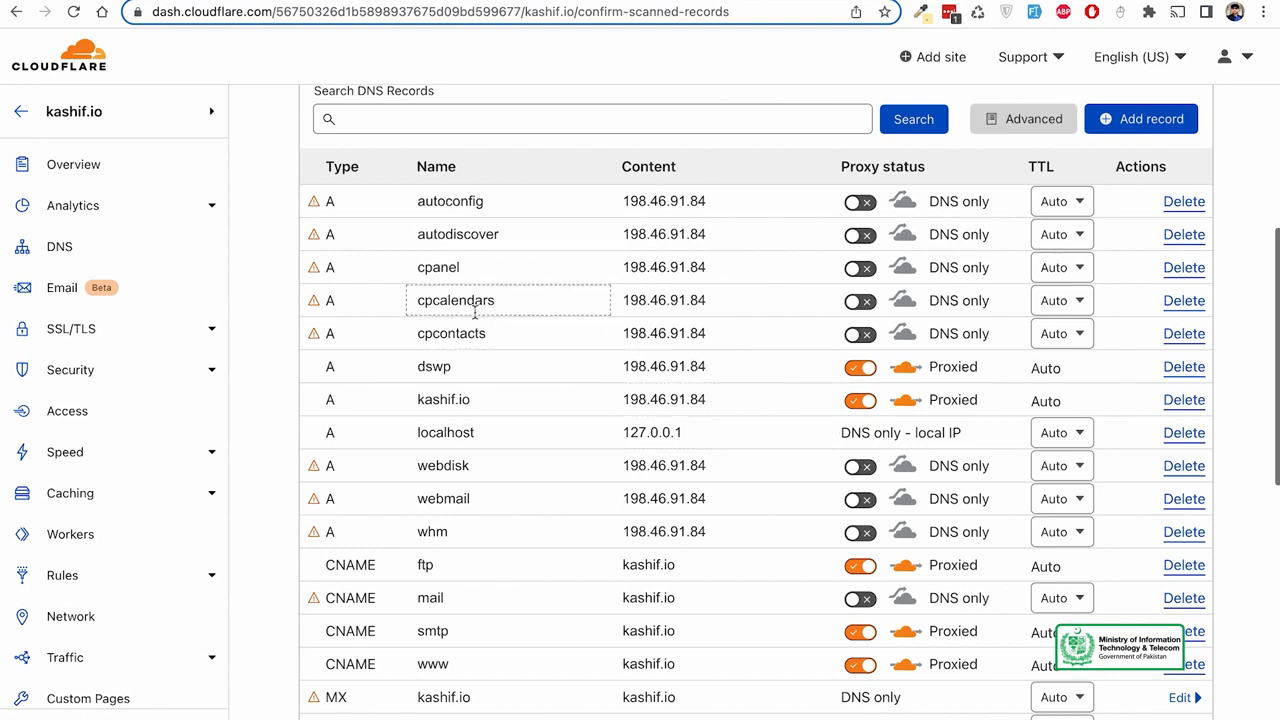
scroll(700, 366, "down", 1)
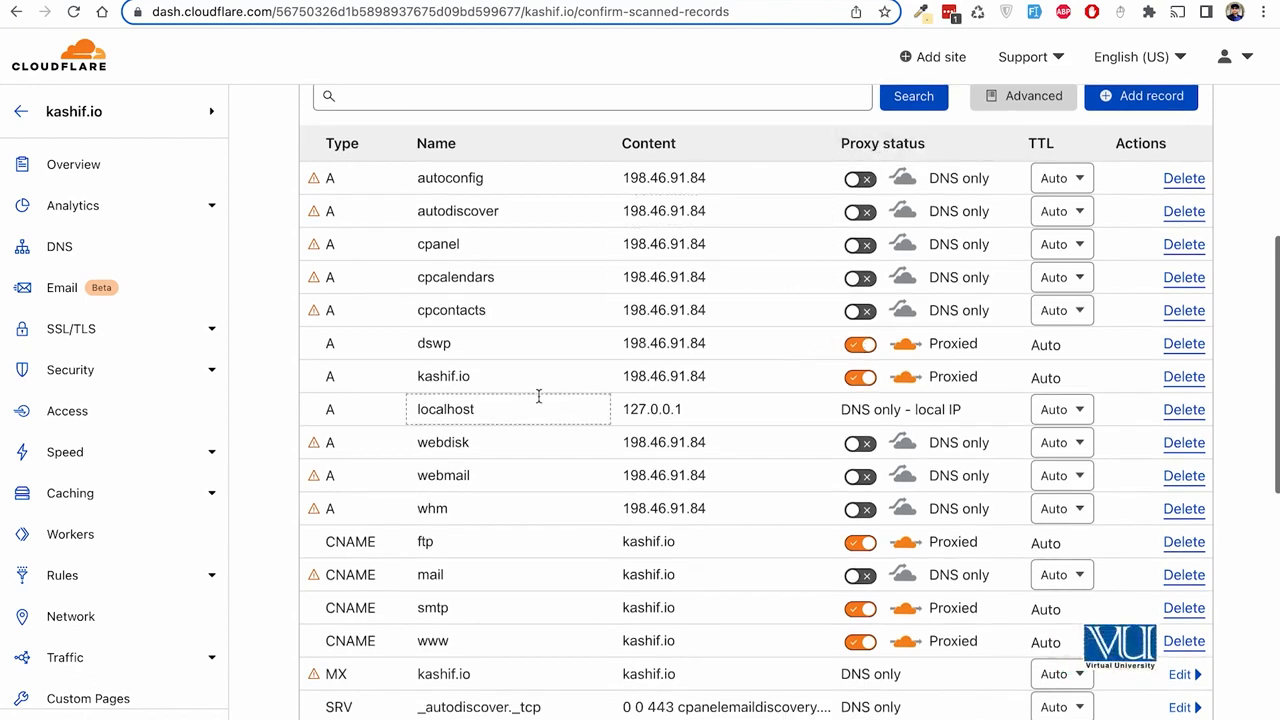
scroll(750, 468, "down", 2)
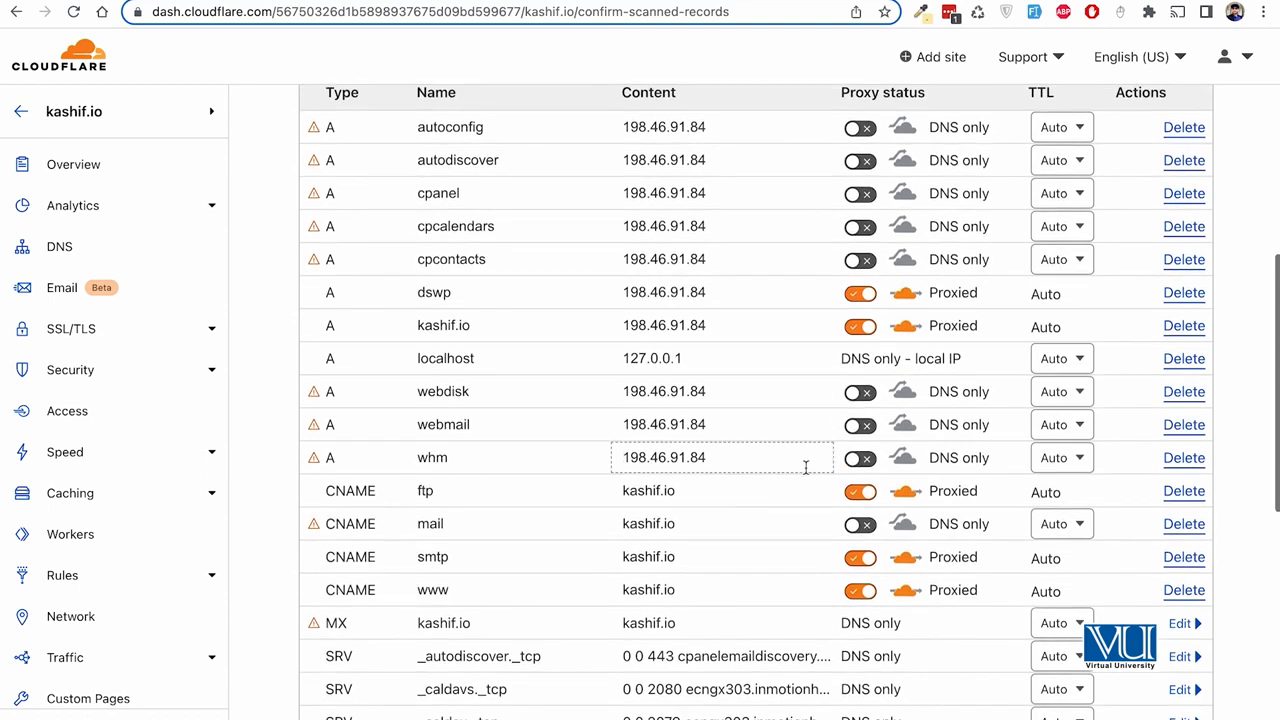
left_click(857, 494)
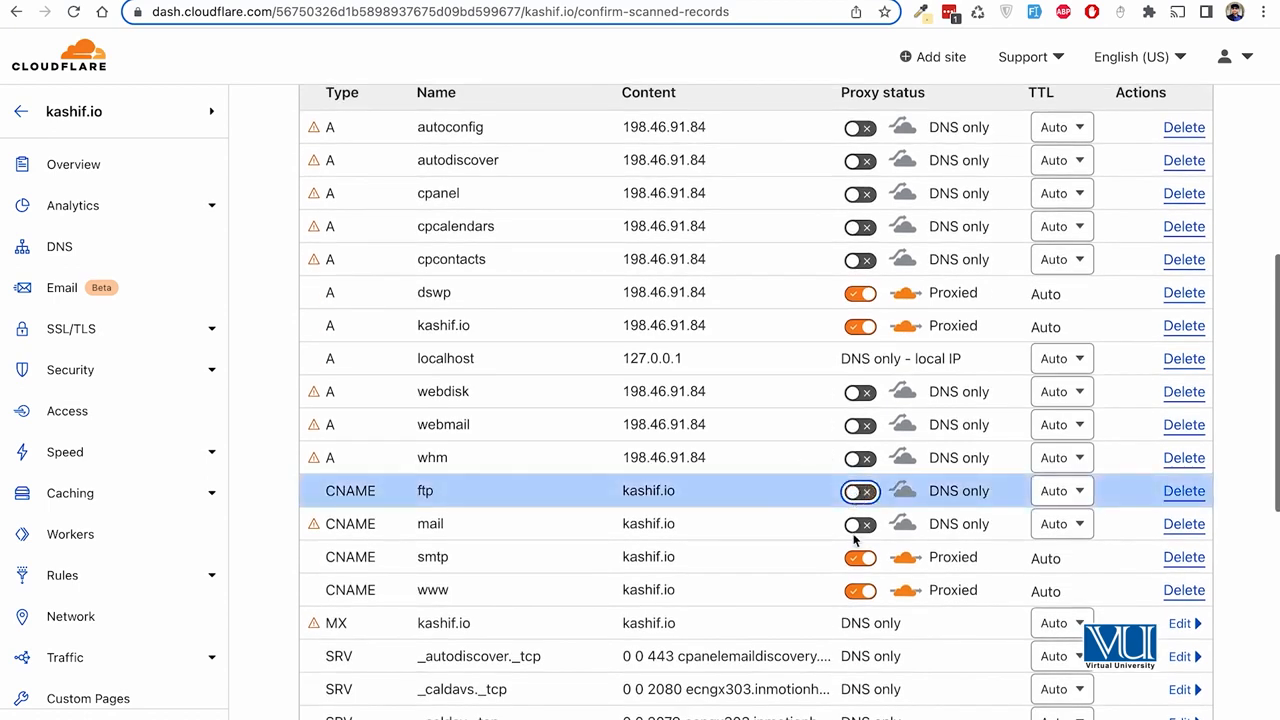
left_click(862, 562)
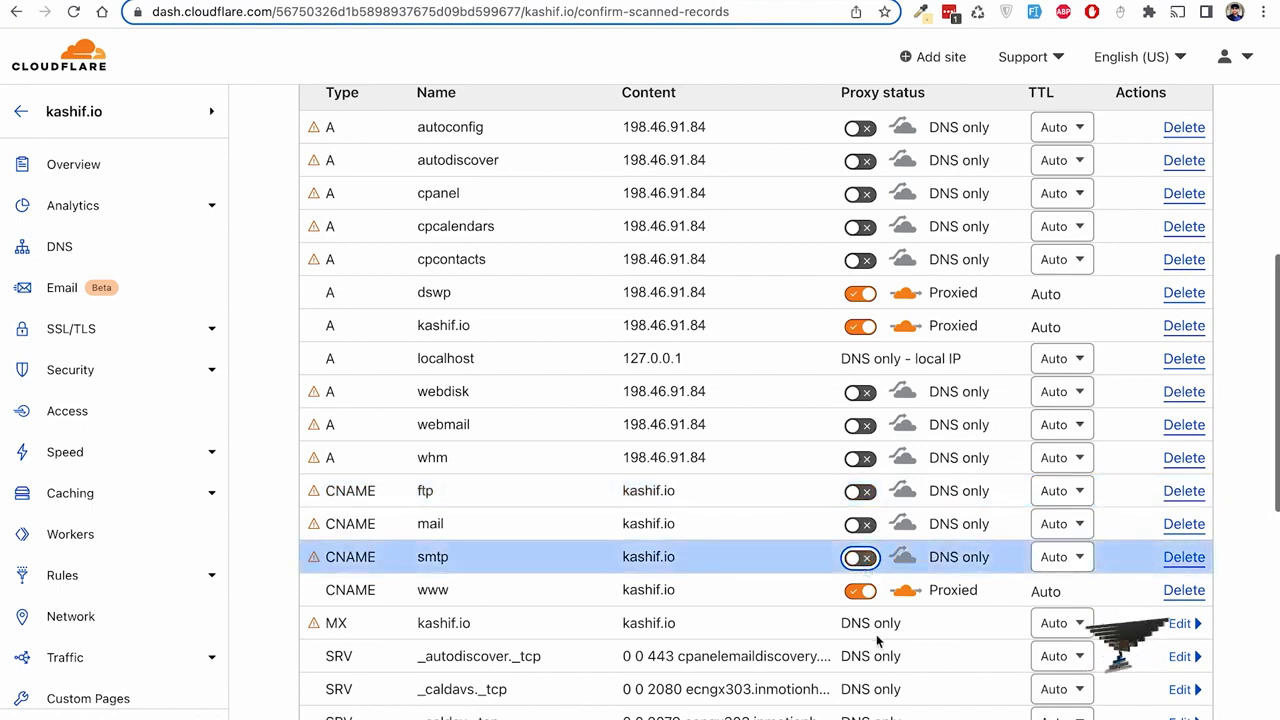
Check the remaining DNS records and continue to the nameserver instructions.
scroll(876, 635, "down", 5)
scroll(880, 645, "up", 6)
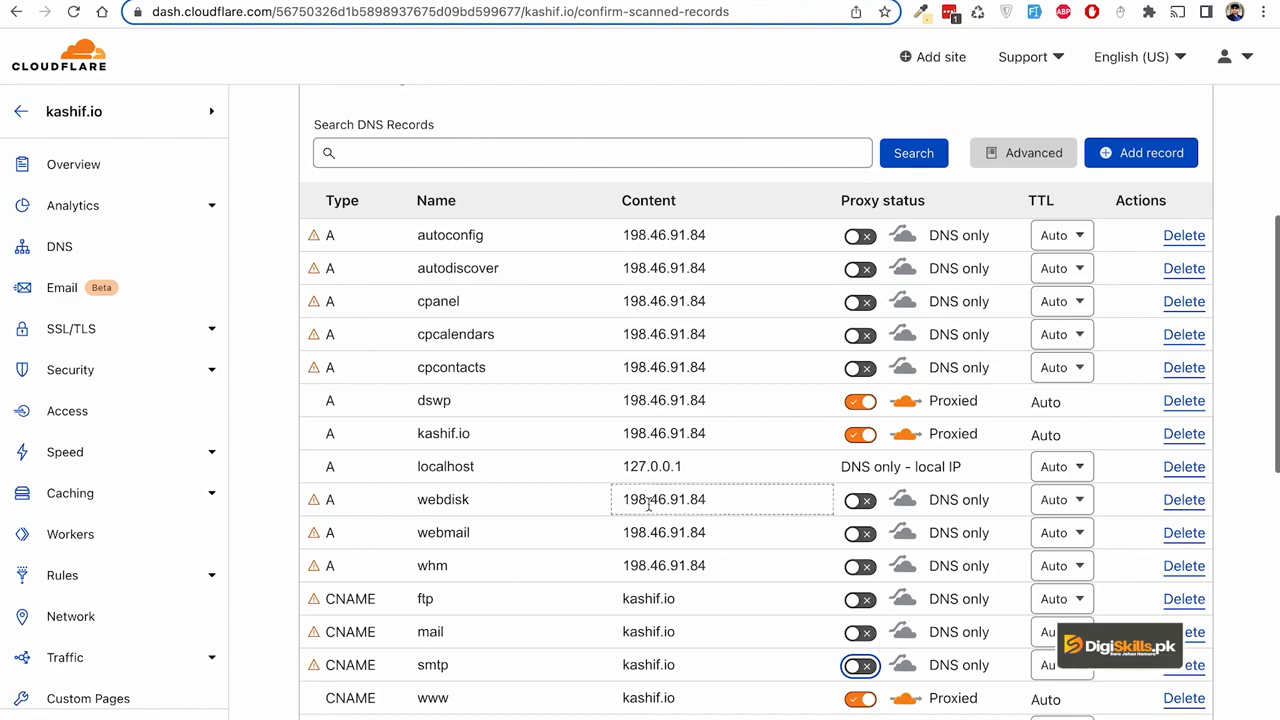
scroll(508, 493, "down", 5)
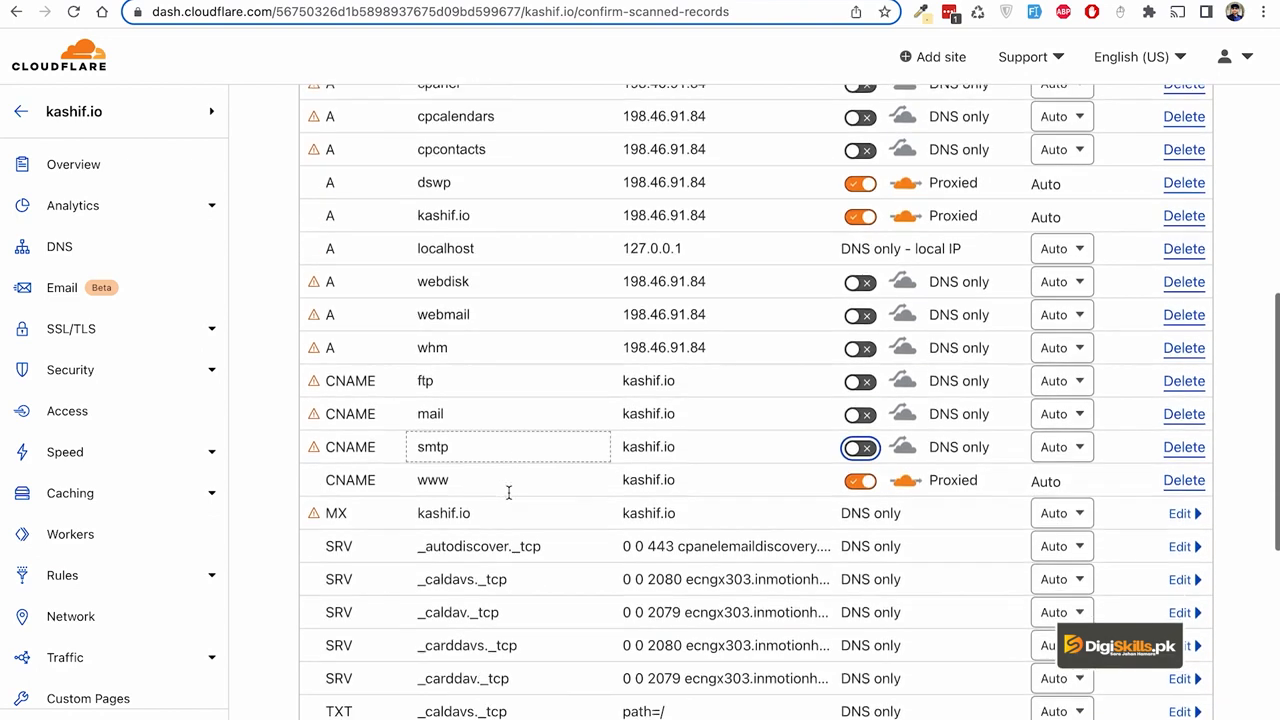
scroll(508, 491, "down", 2)
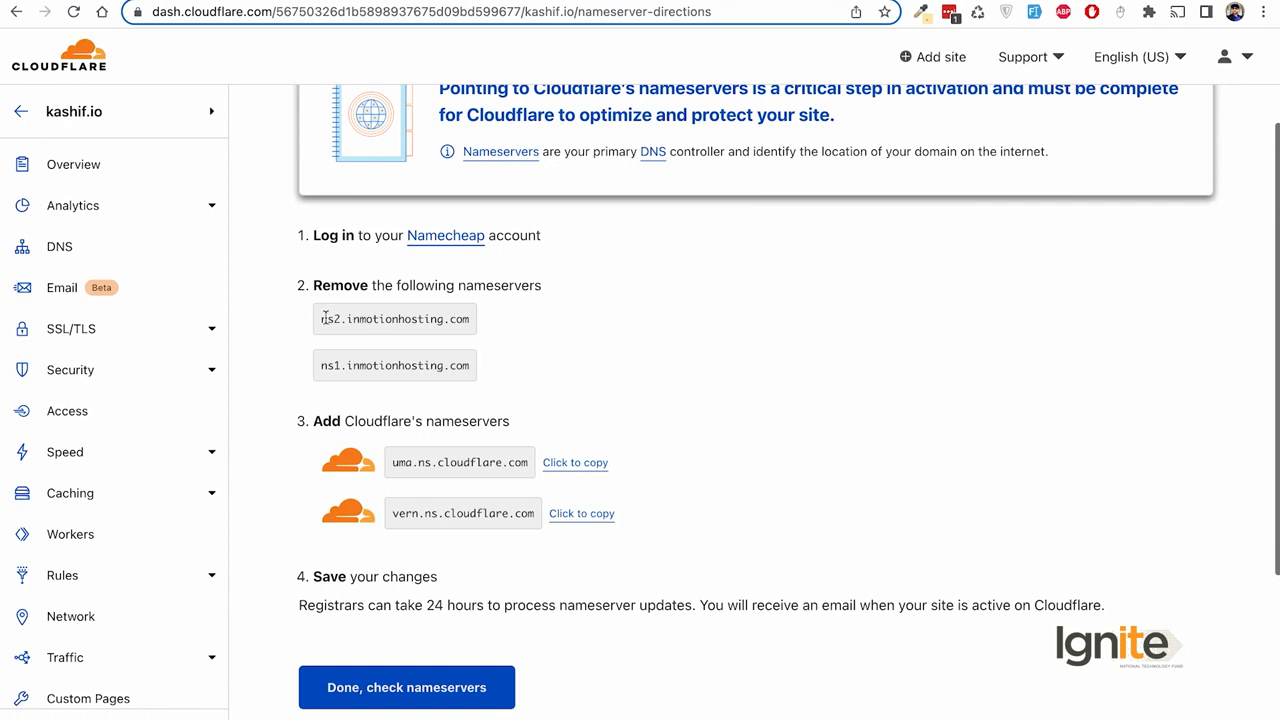
Identify the two inmotionhosting.com nameservers for removal and copy the Cloudflare nameserver uma.ns.cloudflare.com.
left_click_drag(321, 318, 468, 318)
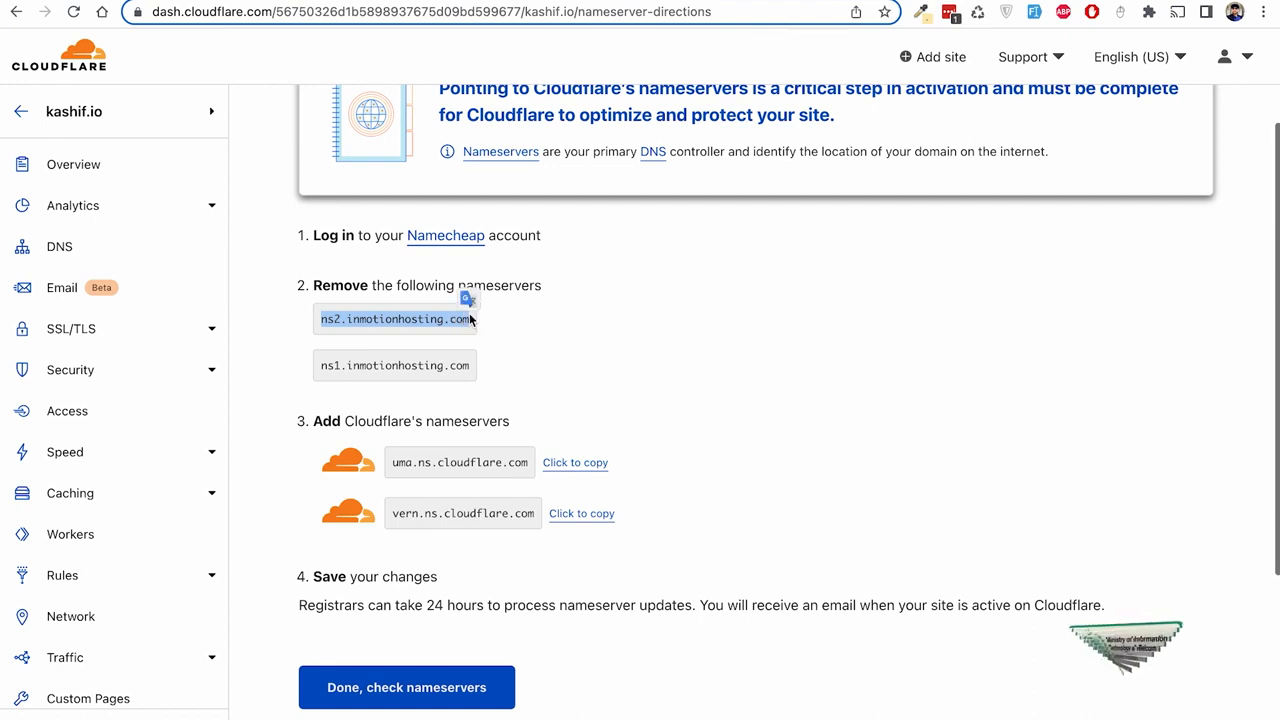
left_click_drag(471, 366, 311, 358)
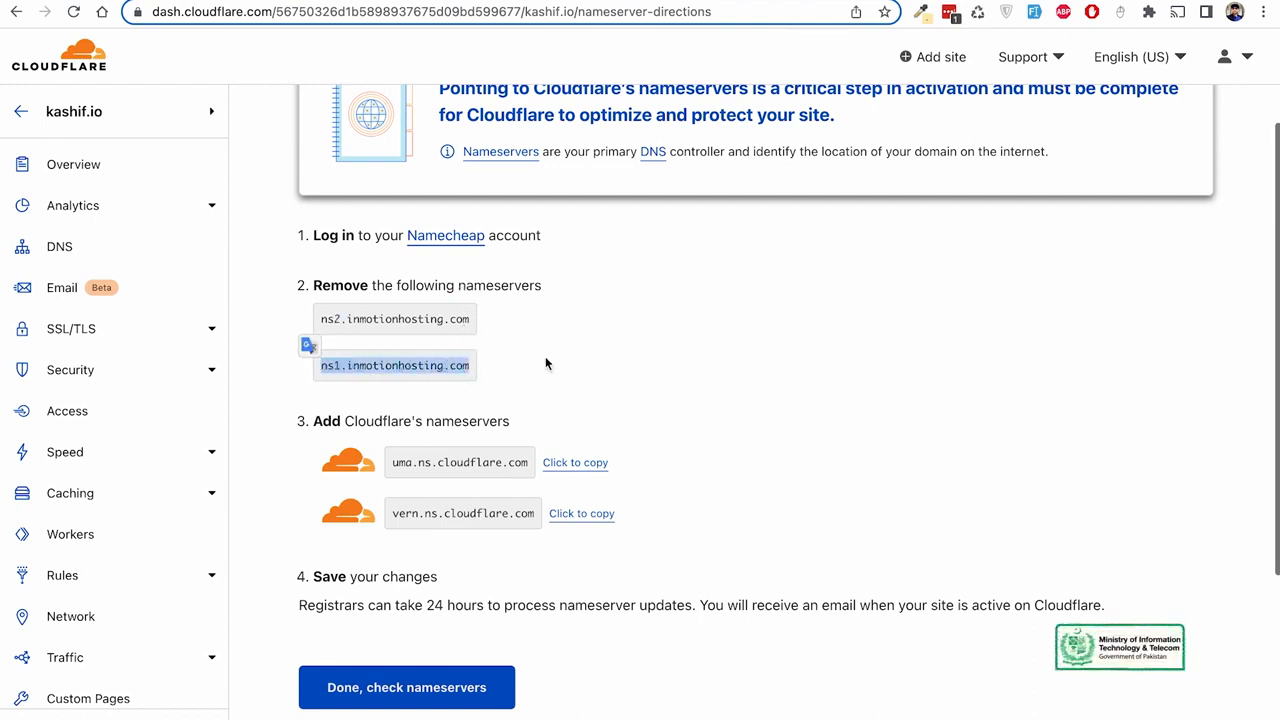
left_click(412, 368)
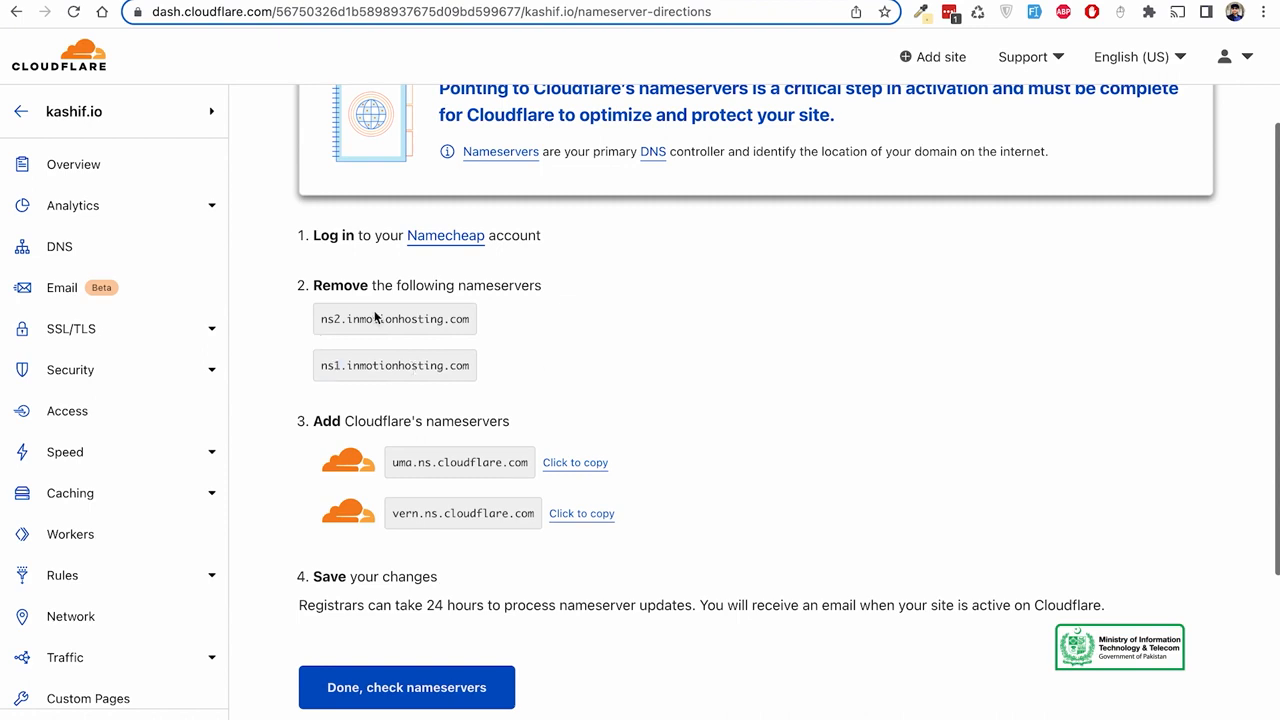
left_click_drag(392, 462, 527, 463)
left_click(589, 471)
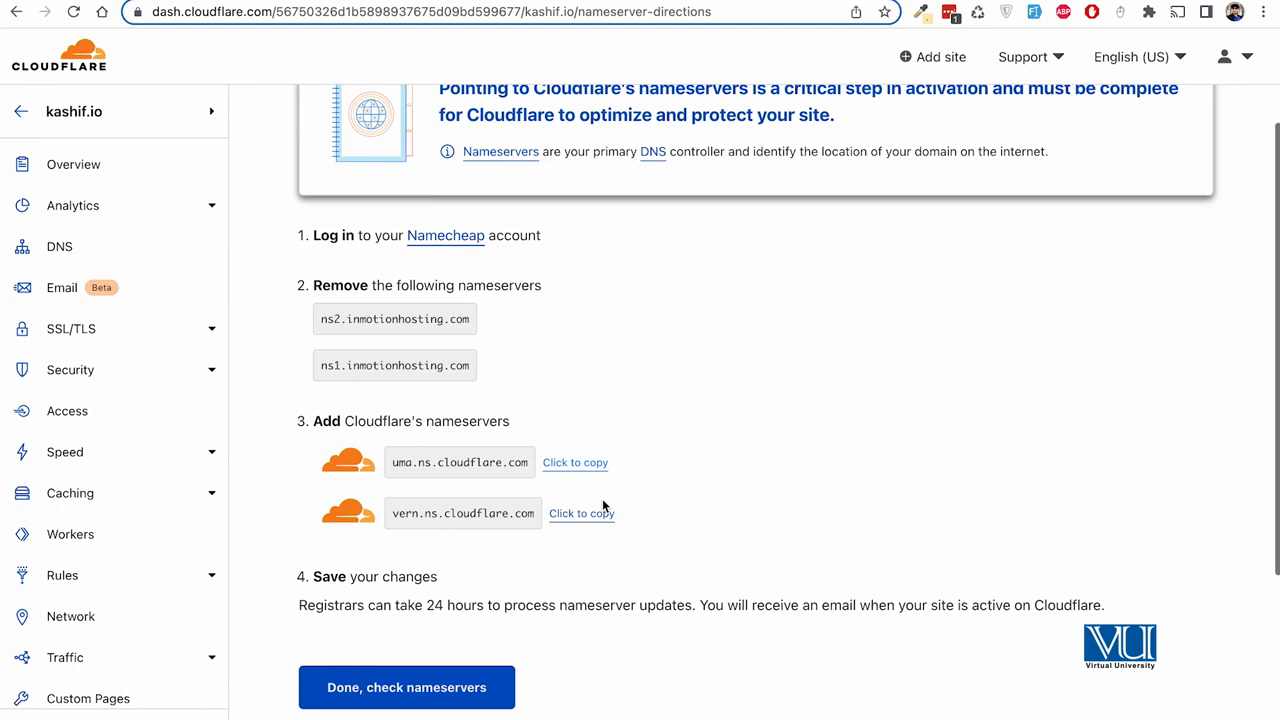
Finish the nameserver instructions and review the nameserver setup on the kashif.io overview page.
left_click(337, 700)
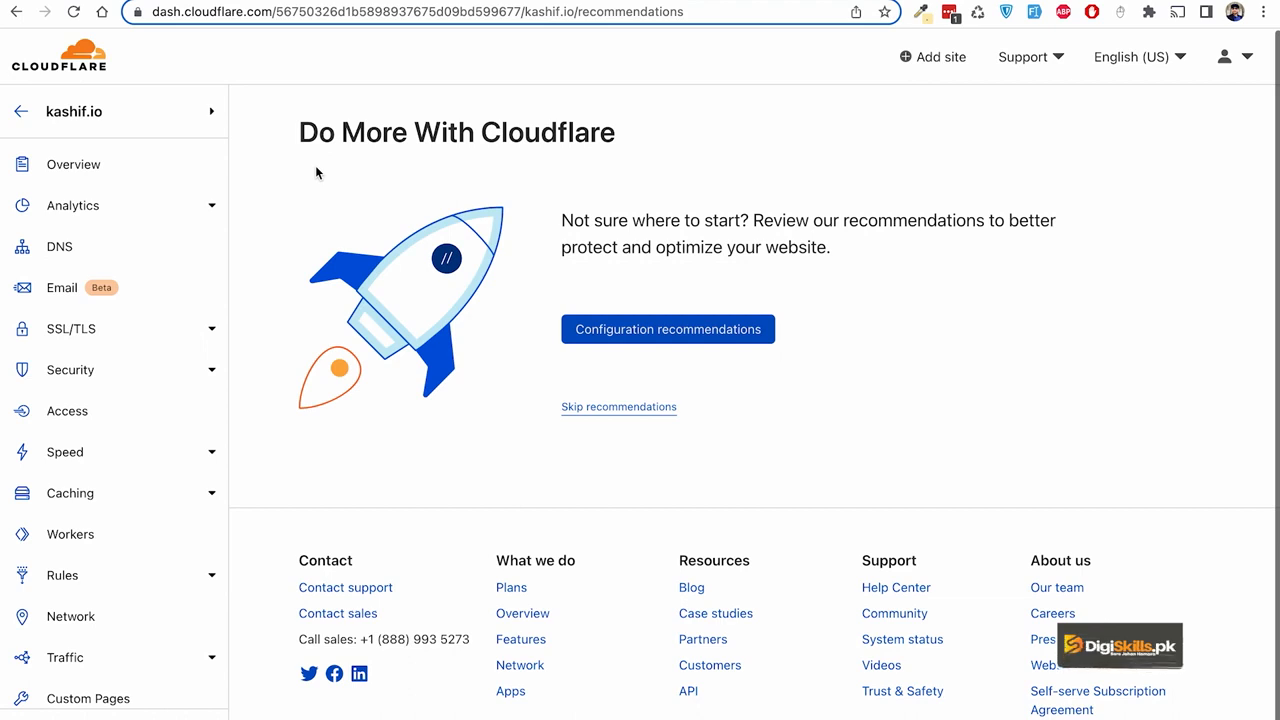
left_click(86, 176)
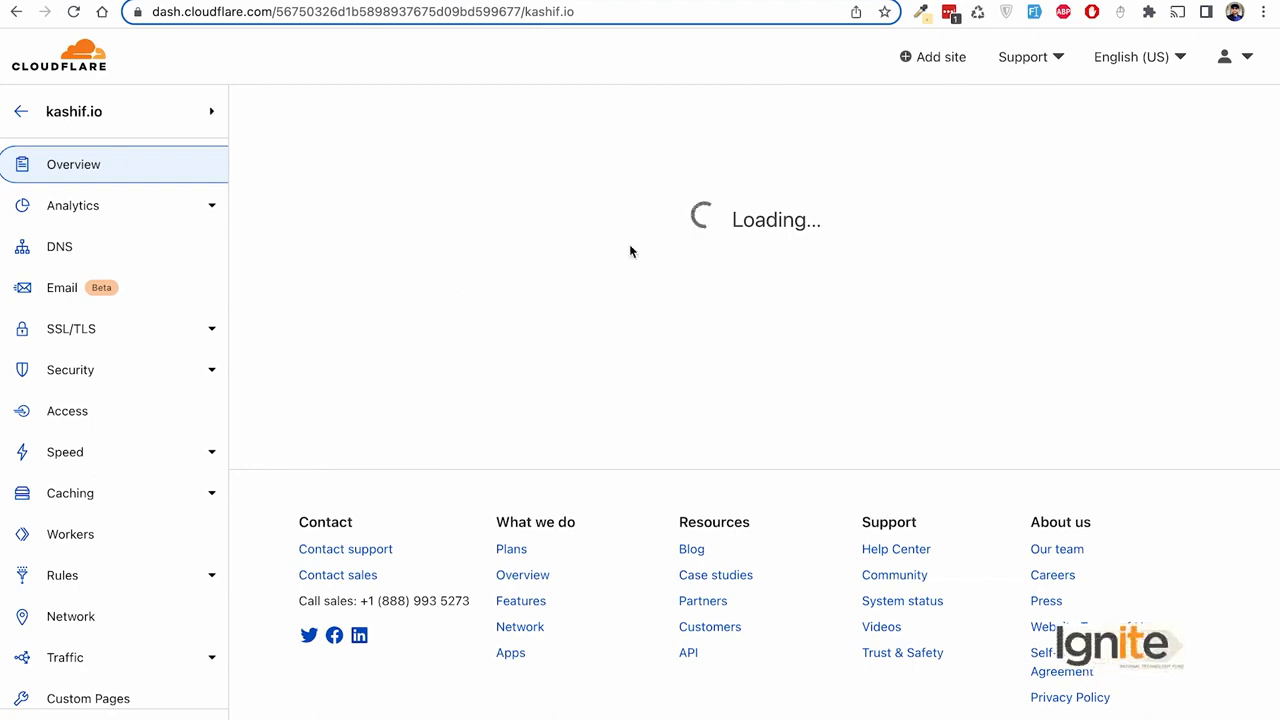
scroll(561, 353, "down", 1)
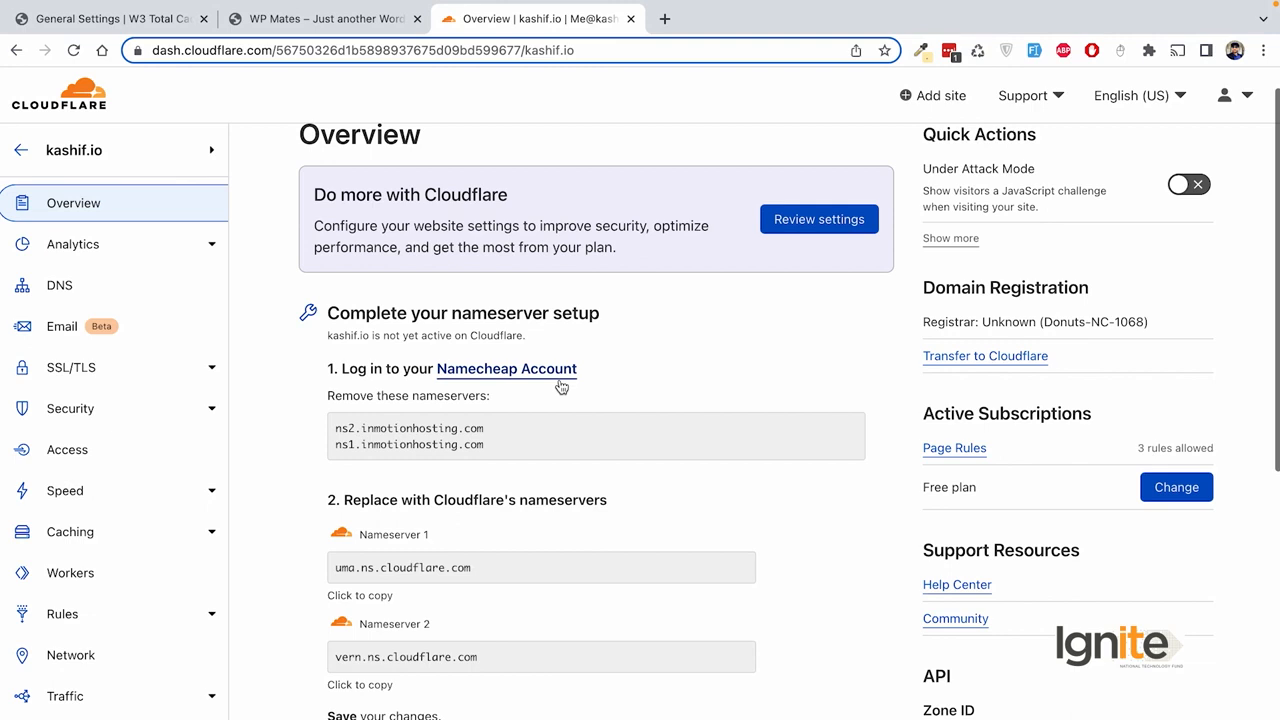
scroll(561, 386, "down", 2)
scroll(561, 386, "up", 2)
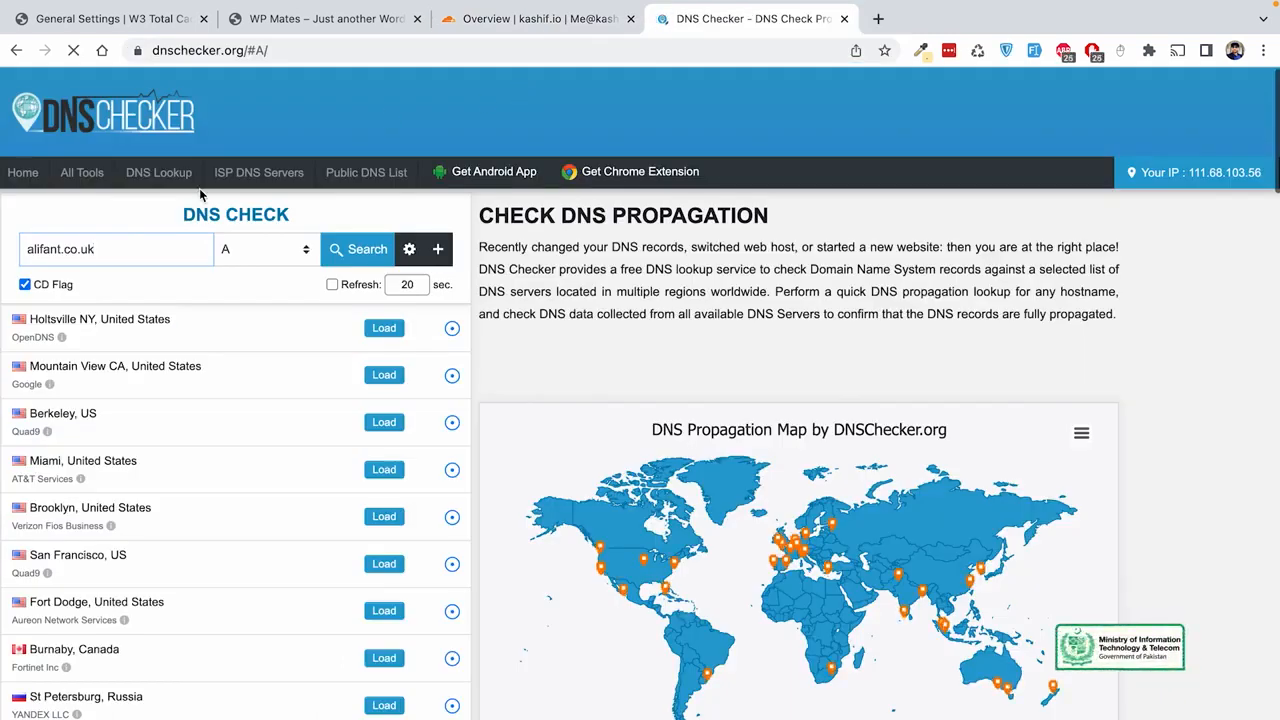
Switch to DNS Checker and look up the NS records for kashif.io.
left_click_drag(112, 246, 0, 254)
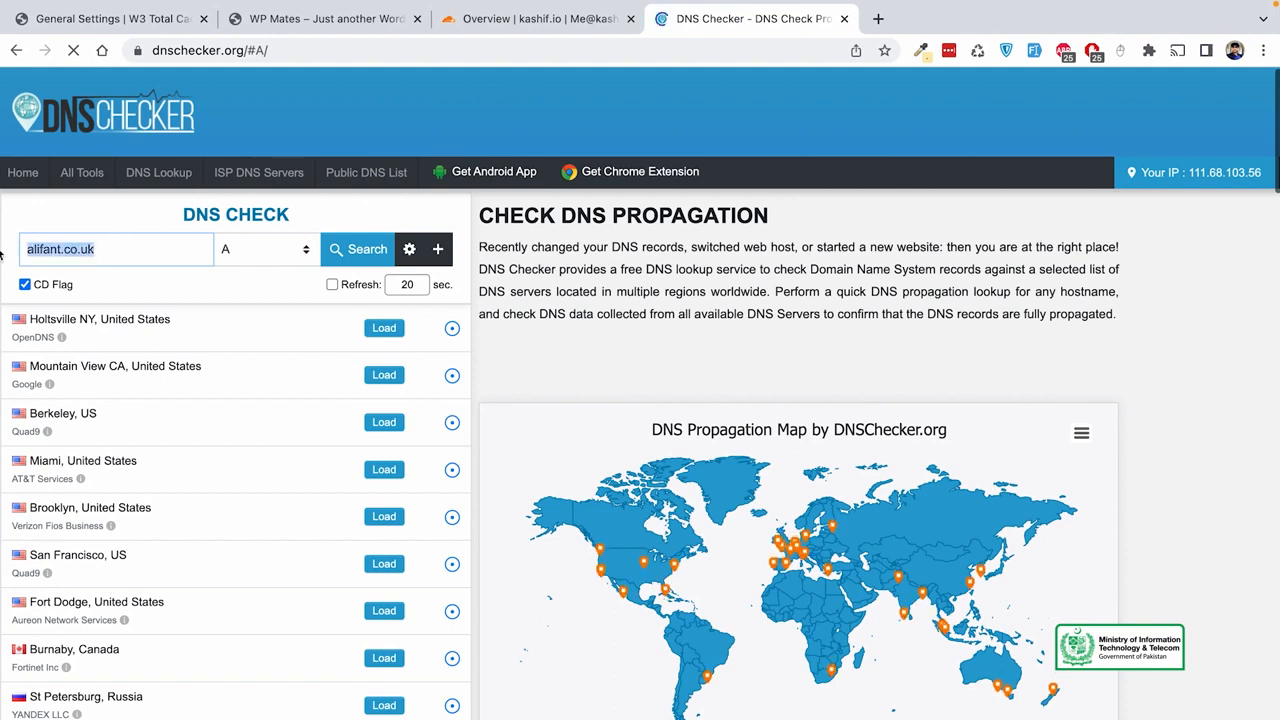
type("kashif.i")
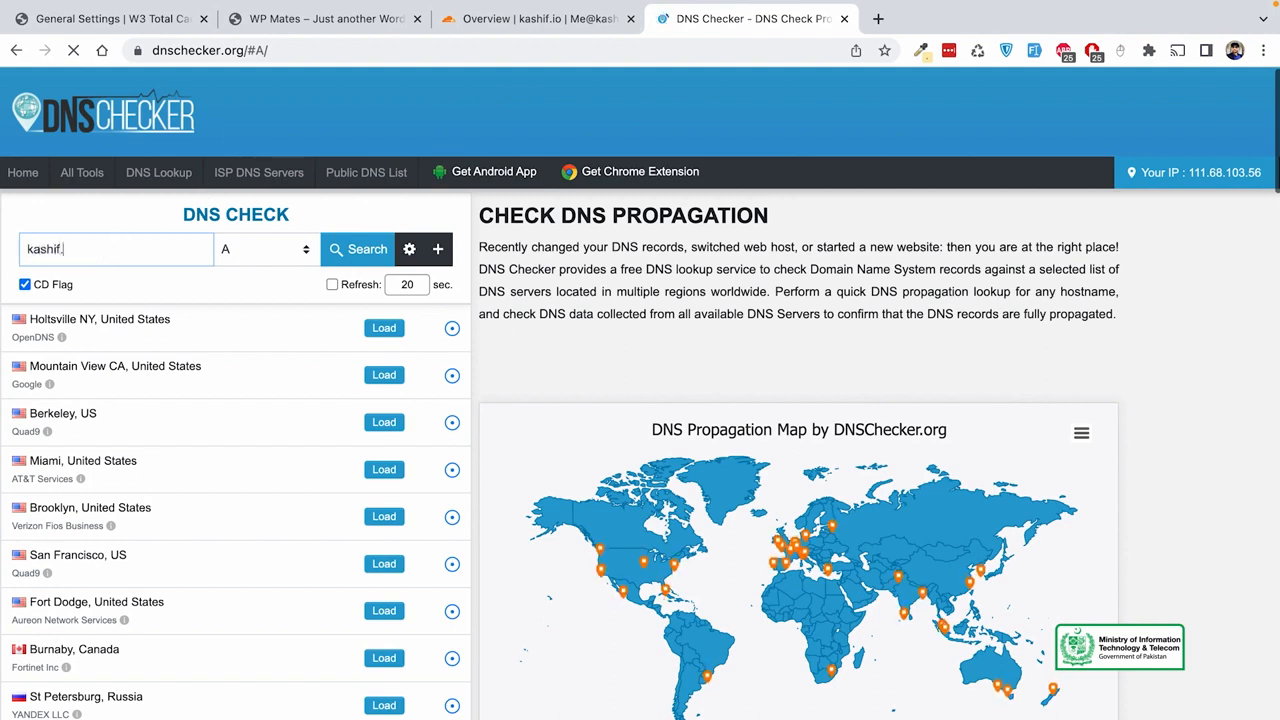
type("o")
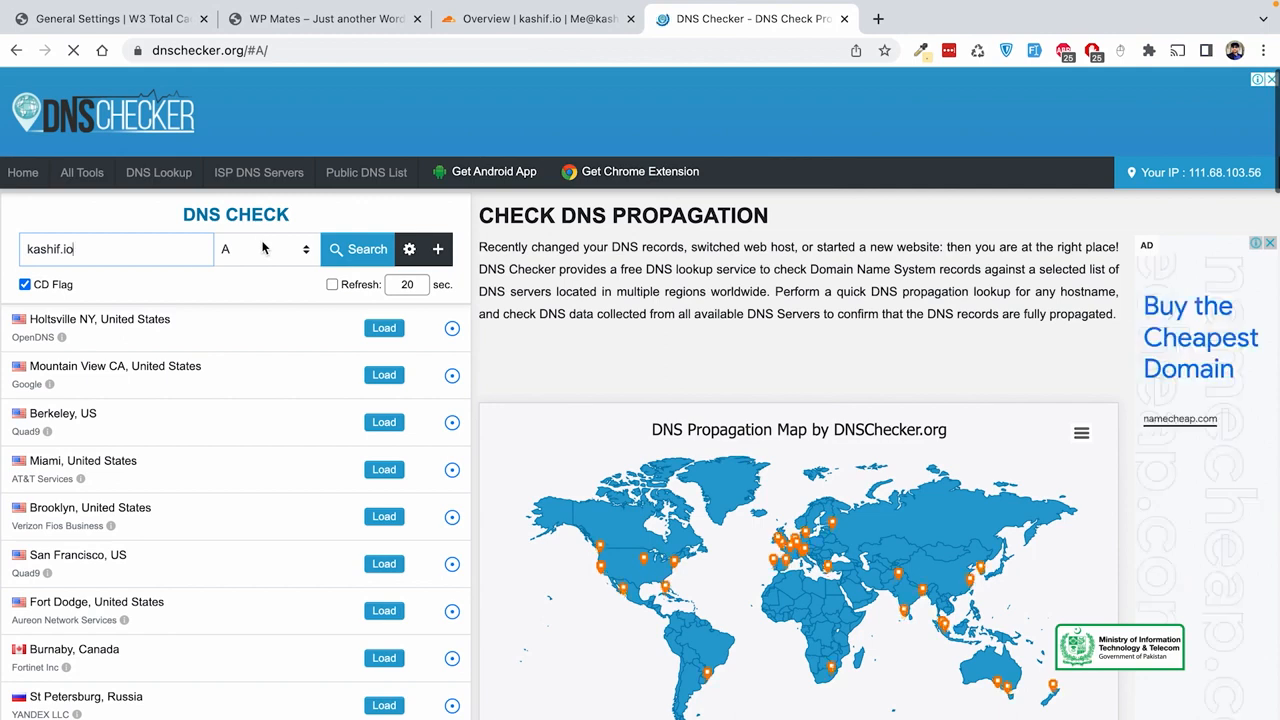
left_click(264, 248)
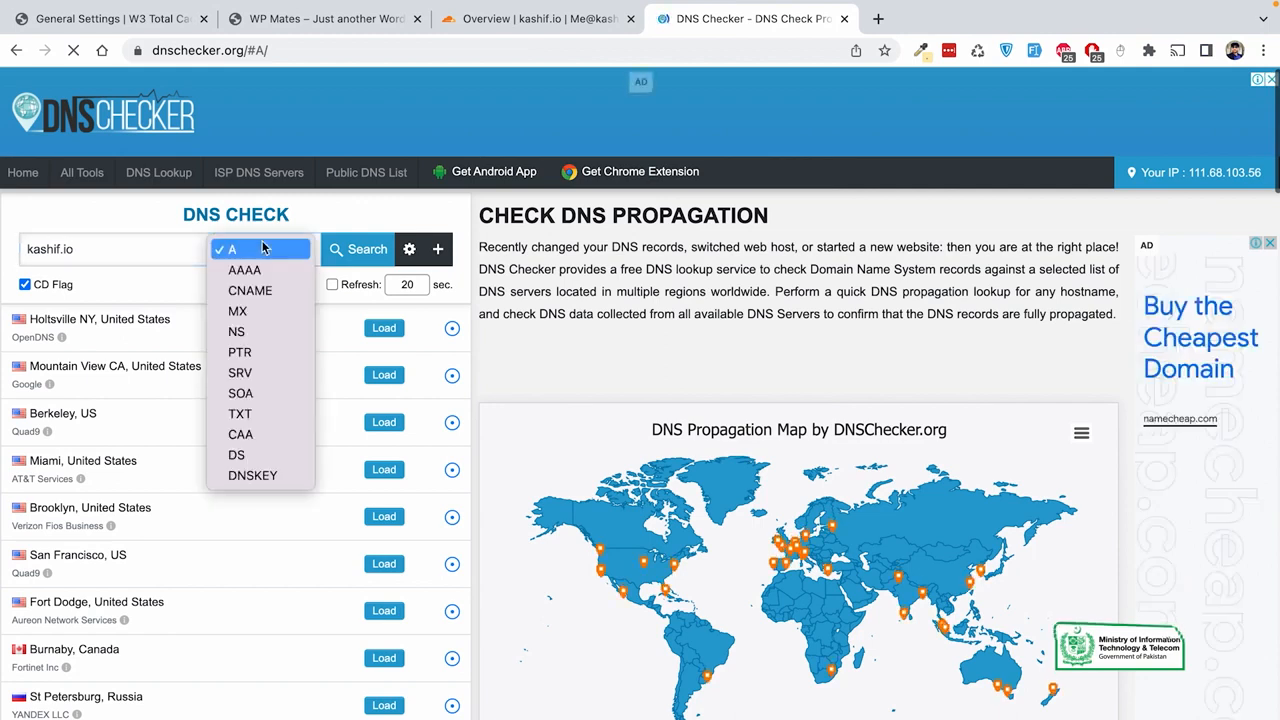
left_click(267, 331)
left_click(355, 256)
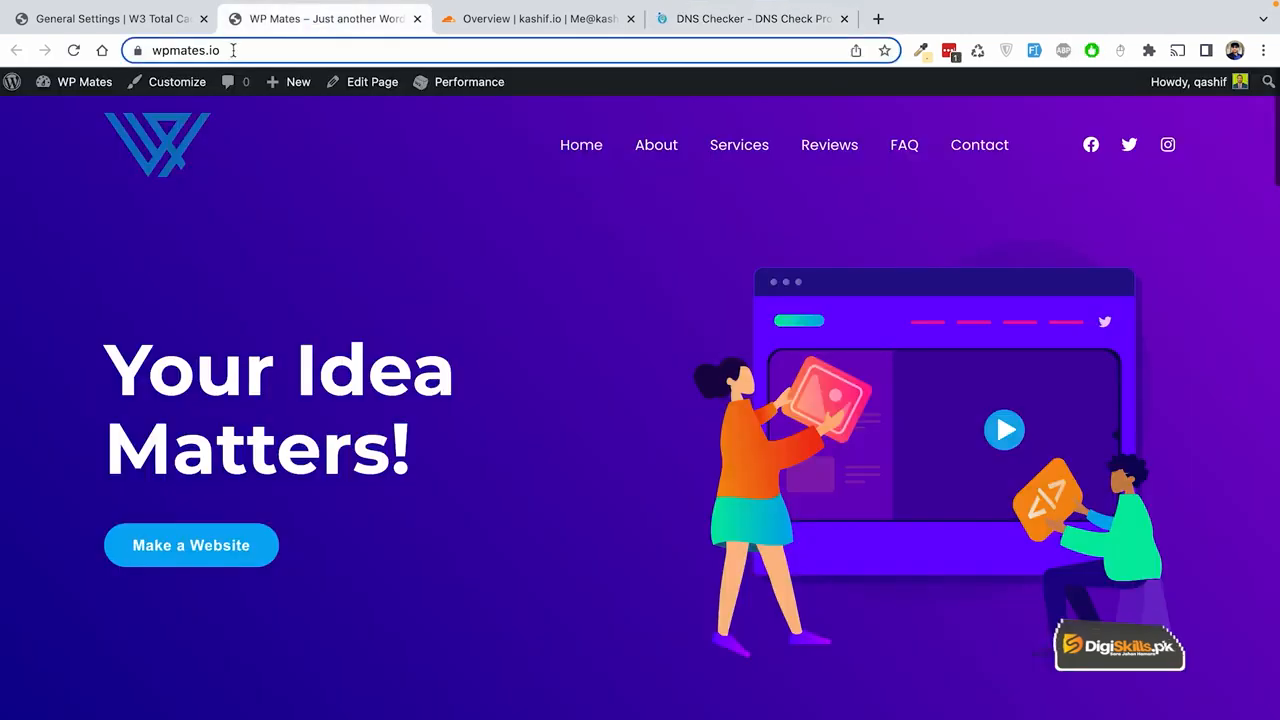
Copy the domain wpmates.io from its website tab and look up its NS records in DNS Checker.
left_click(320, 19)
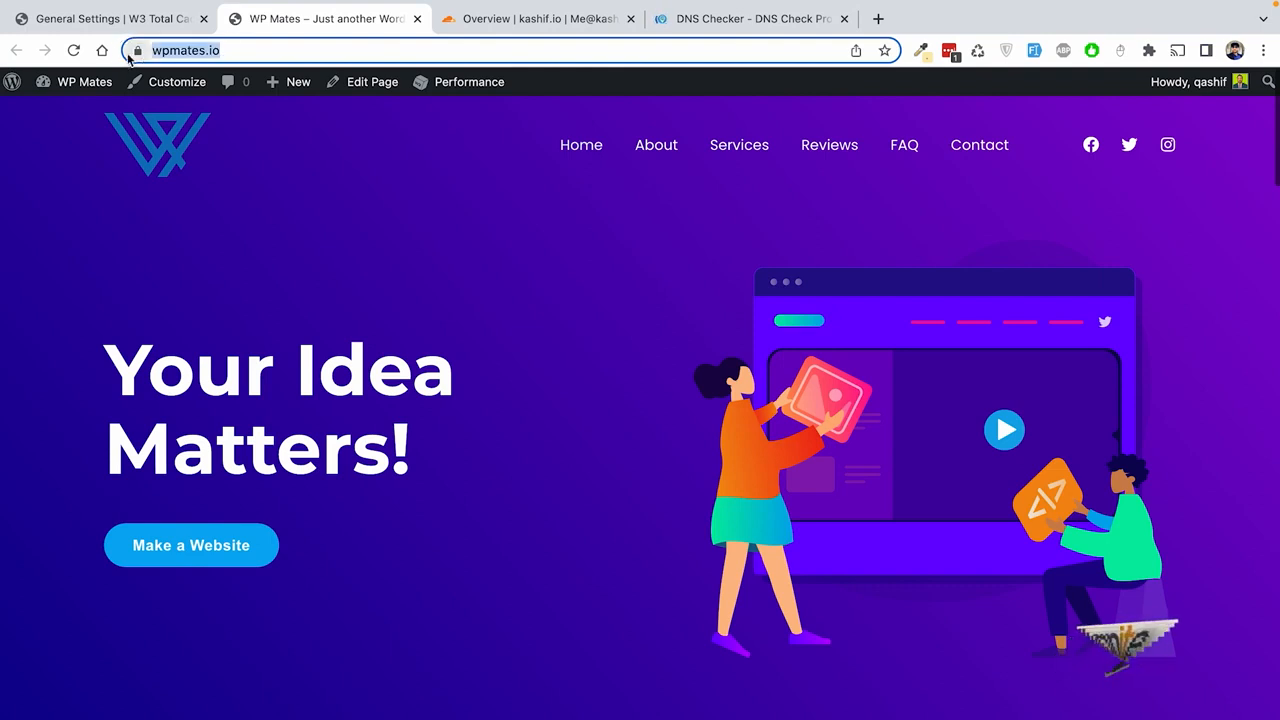
left_click(728, 20)
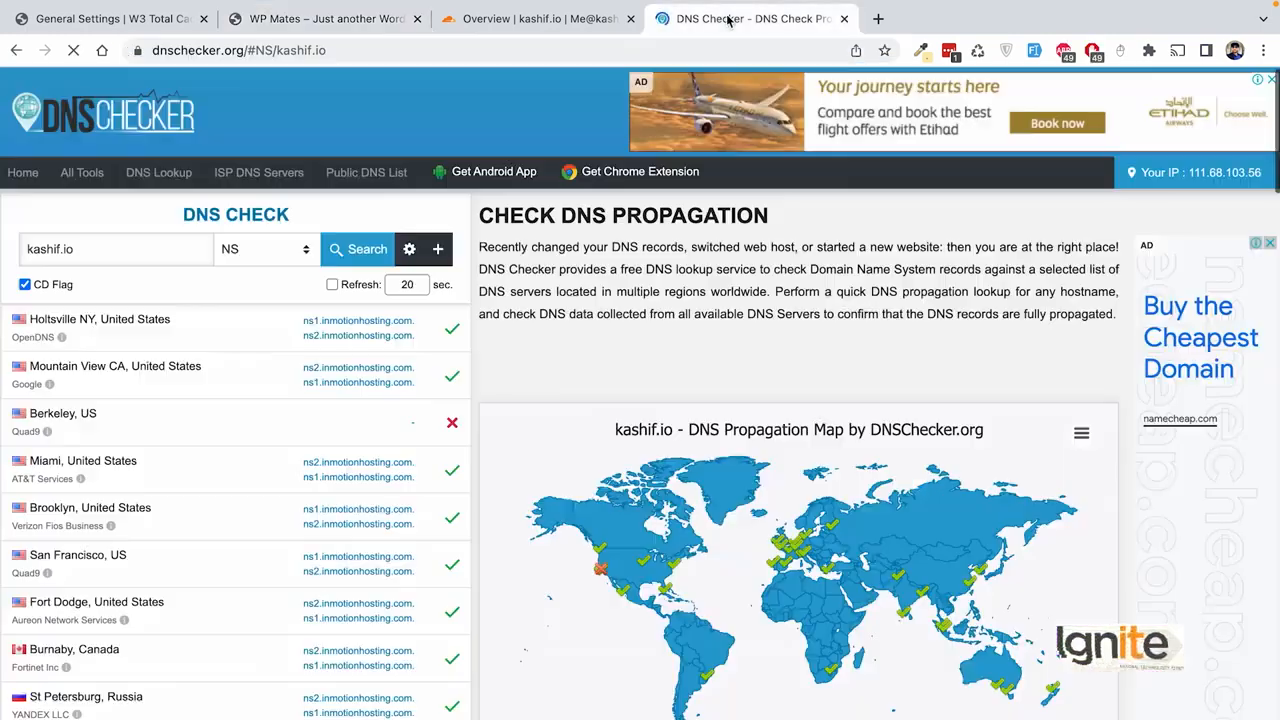
left_click_drag(124, 249, 2, 252)
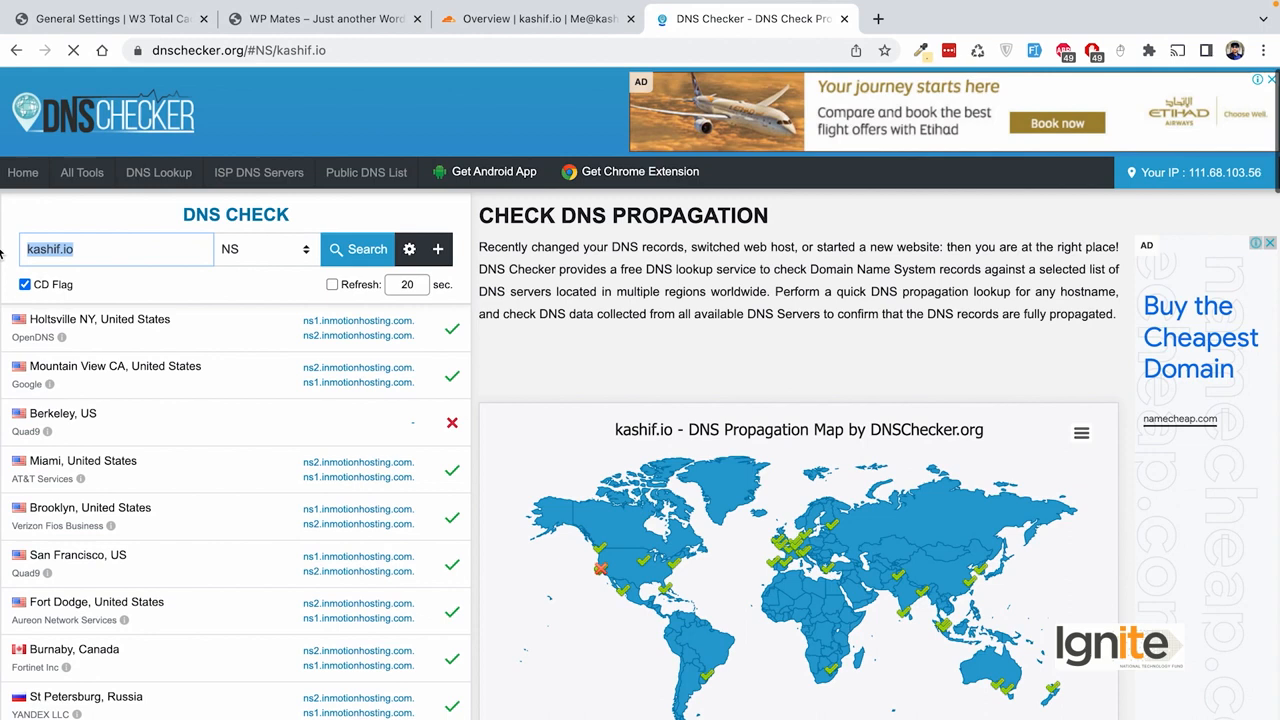
key("ctrl+v")
left_click(345, 240)
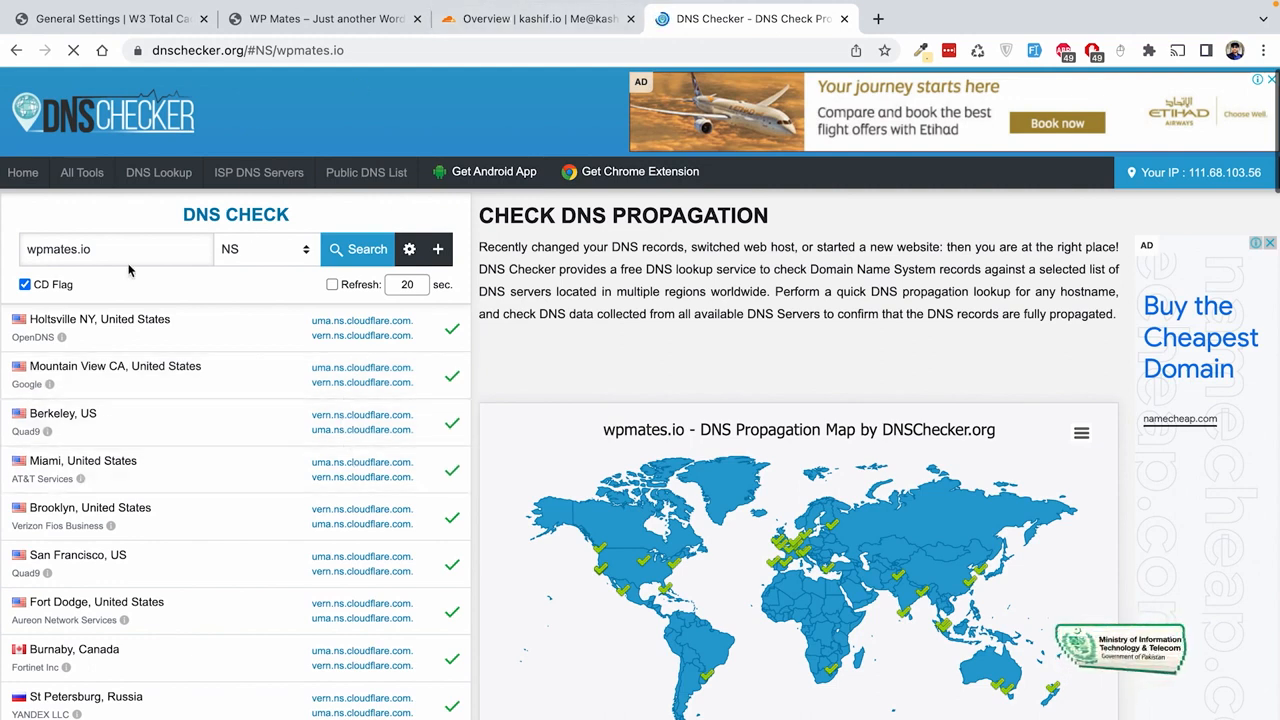
Switch back to Cloudflare, open the wpmates.io site and review its 24-hour traffic and caching statistics.
left_click(530, 19)
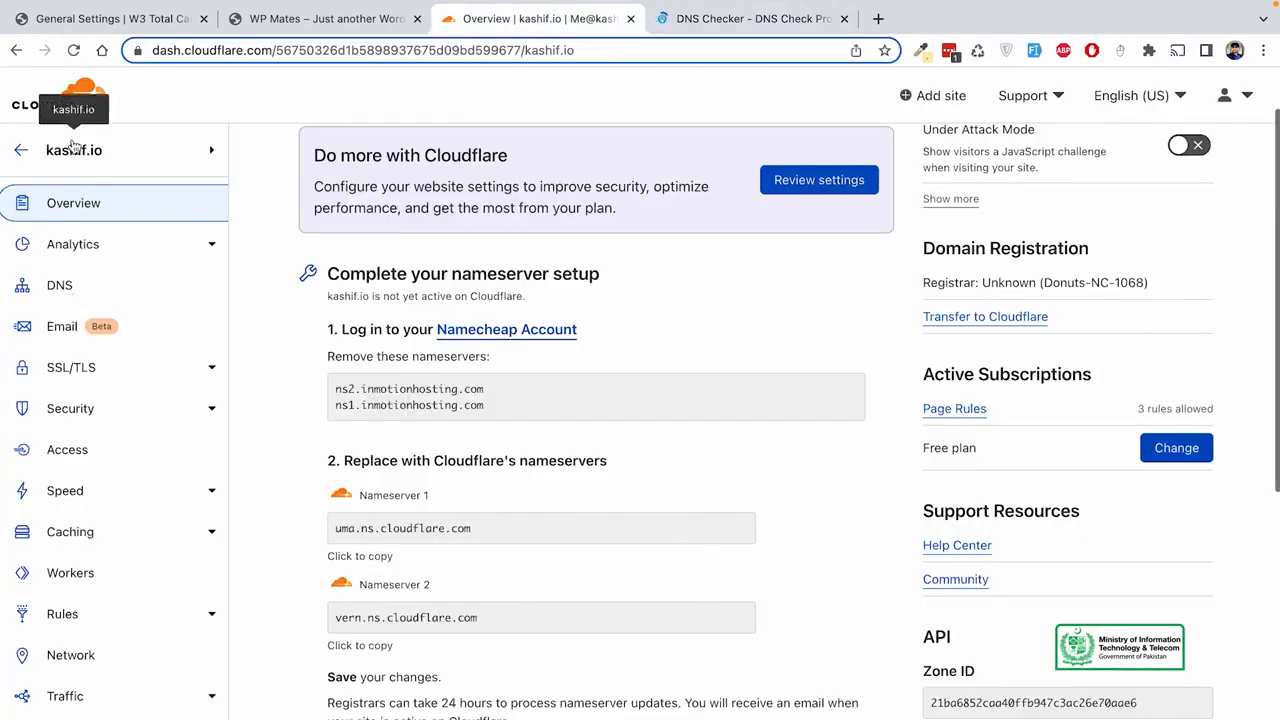
left_click(73, 103)
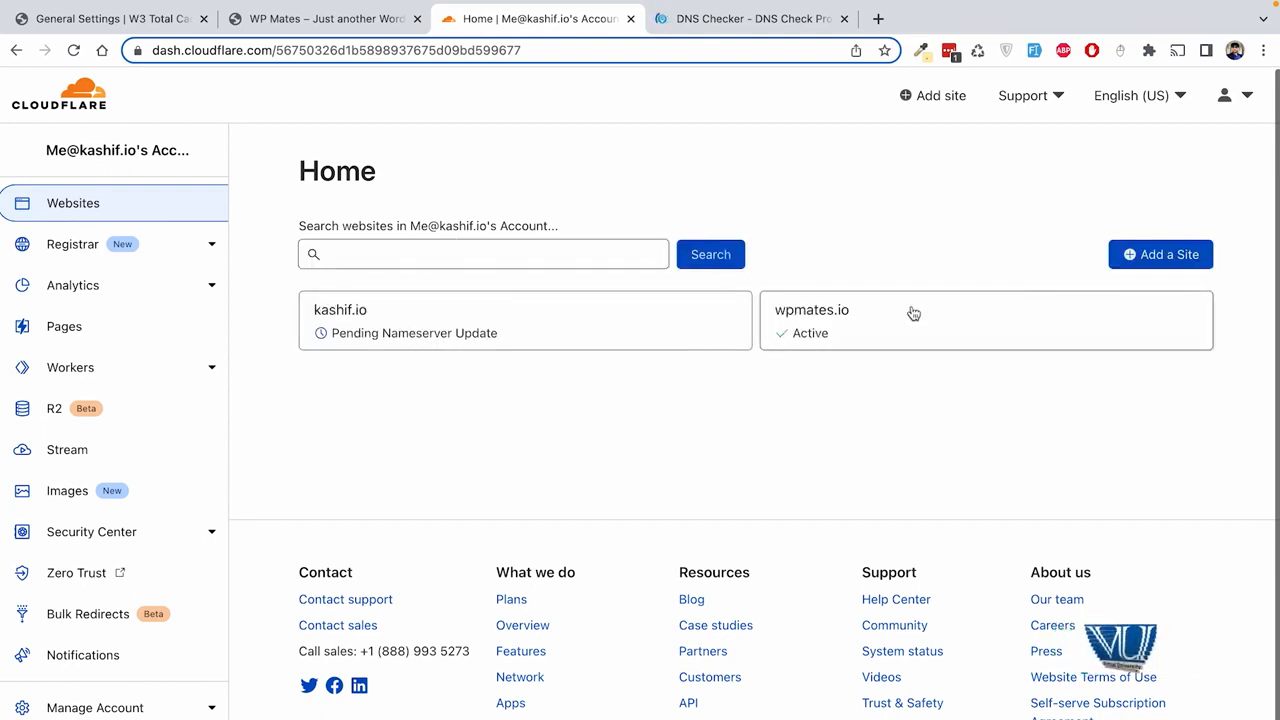
left_click(943, 319)
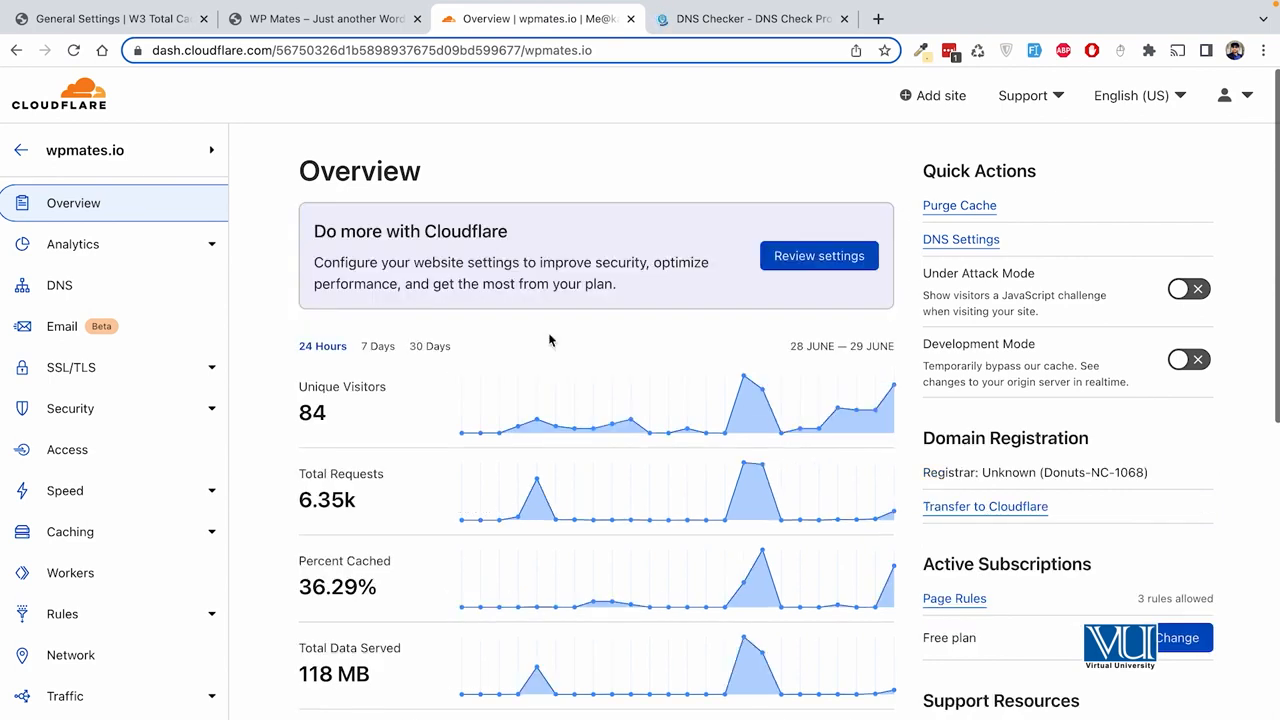
scroll(548, 340, "down", 1)
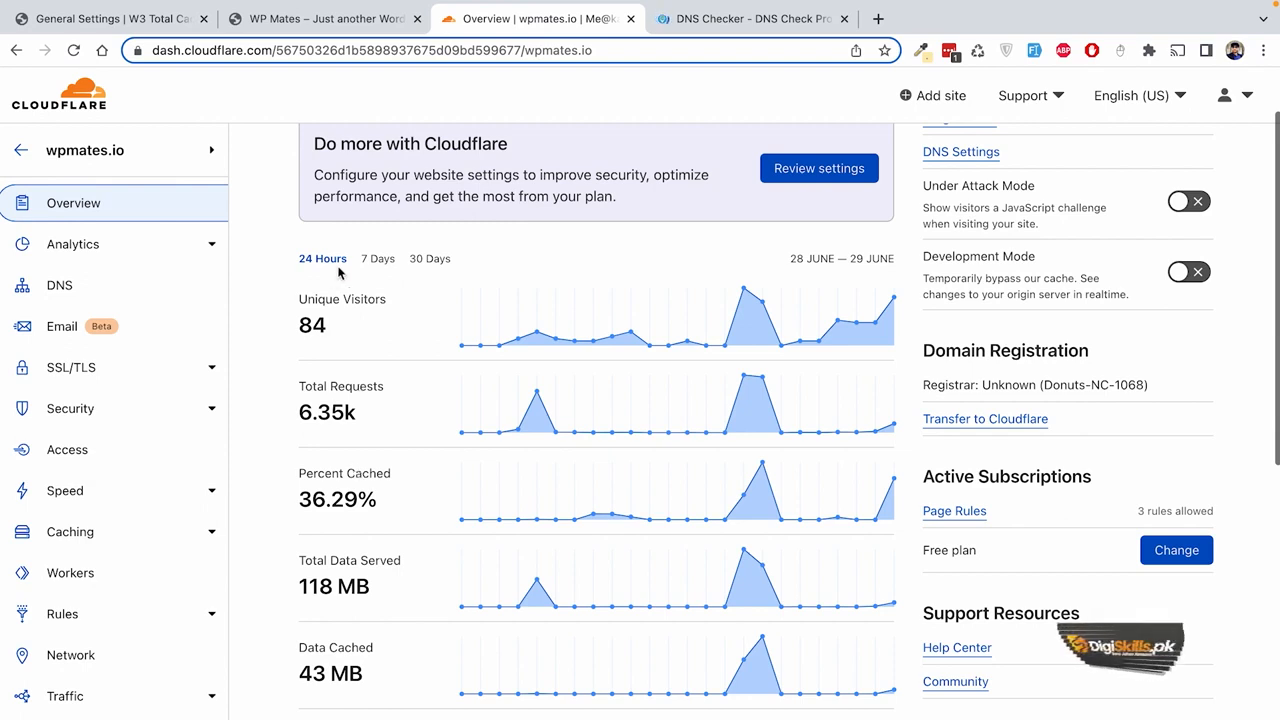
scroll(335, 300, "down", 1)
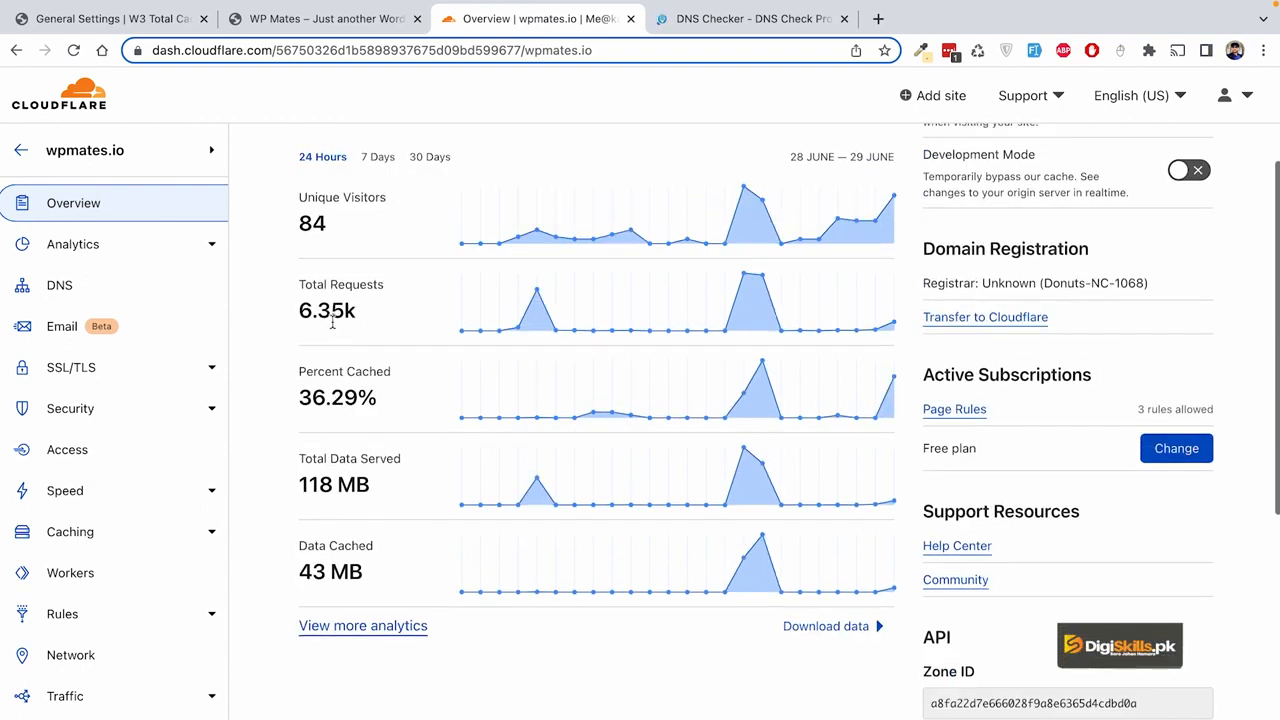
scroll(333, 503, "up", 1)
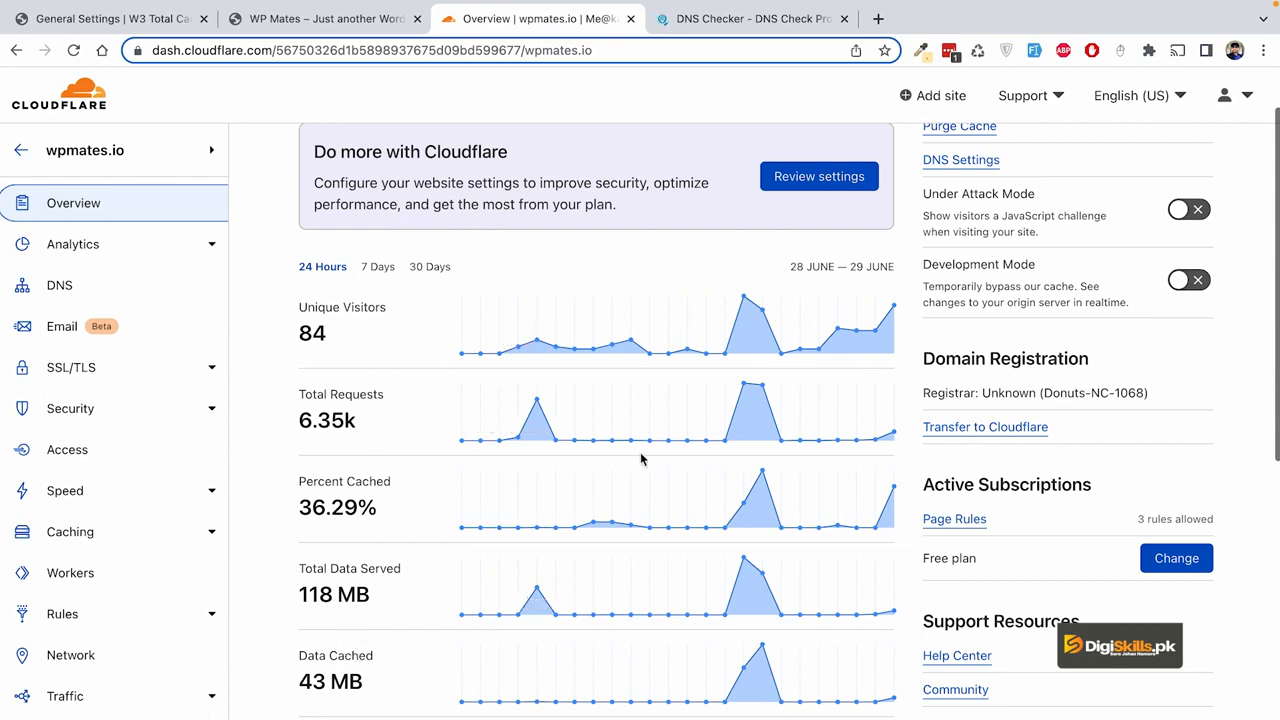
Open the DNS records of wpmates.io and examine the proxy status of the A and CNAME records.
left_click(62, 288)
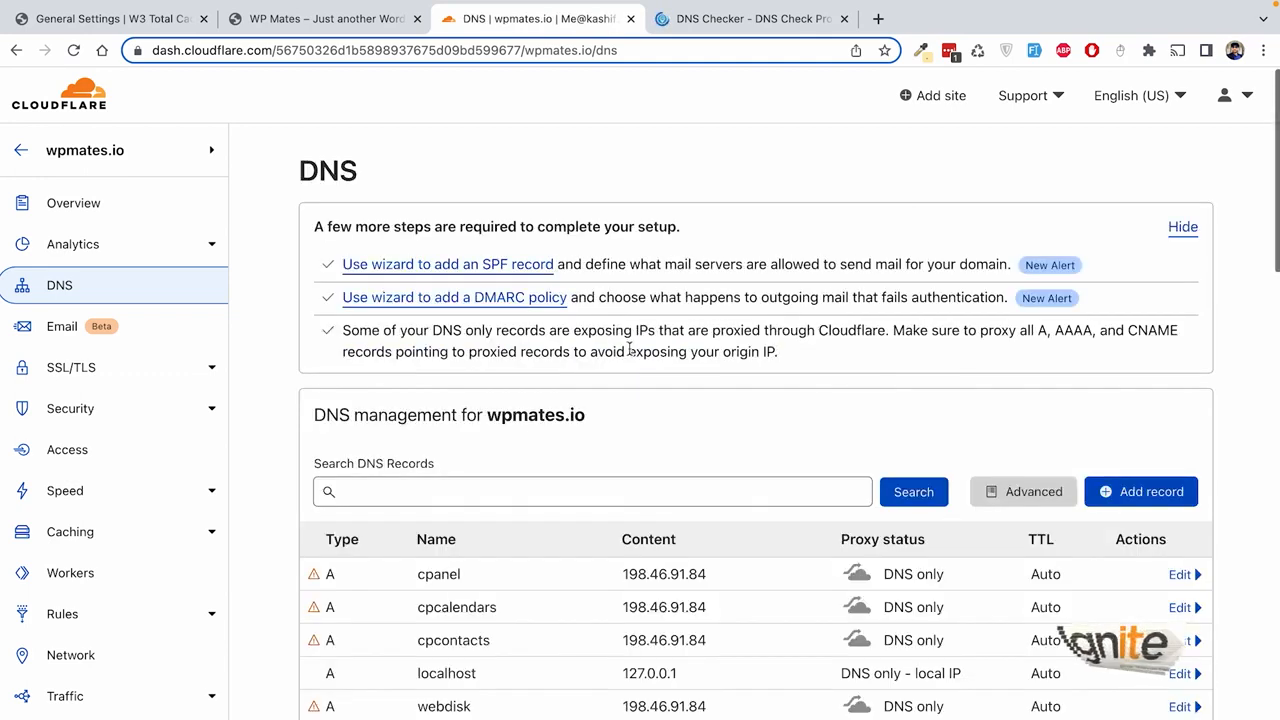
scroll(629, 348, "down", 3)
scroll(629, 348, "down", 2)
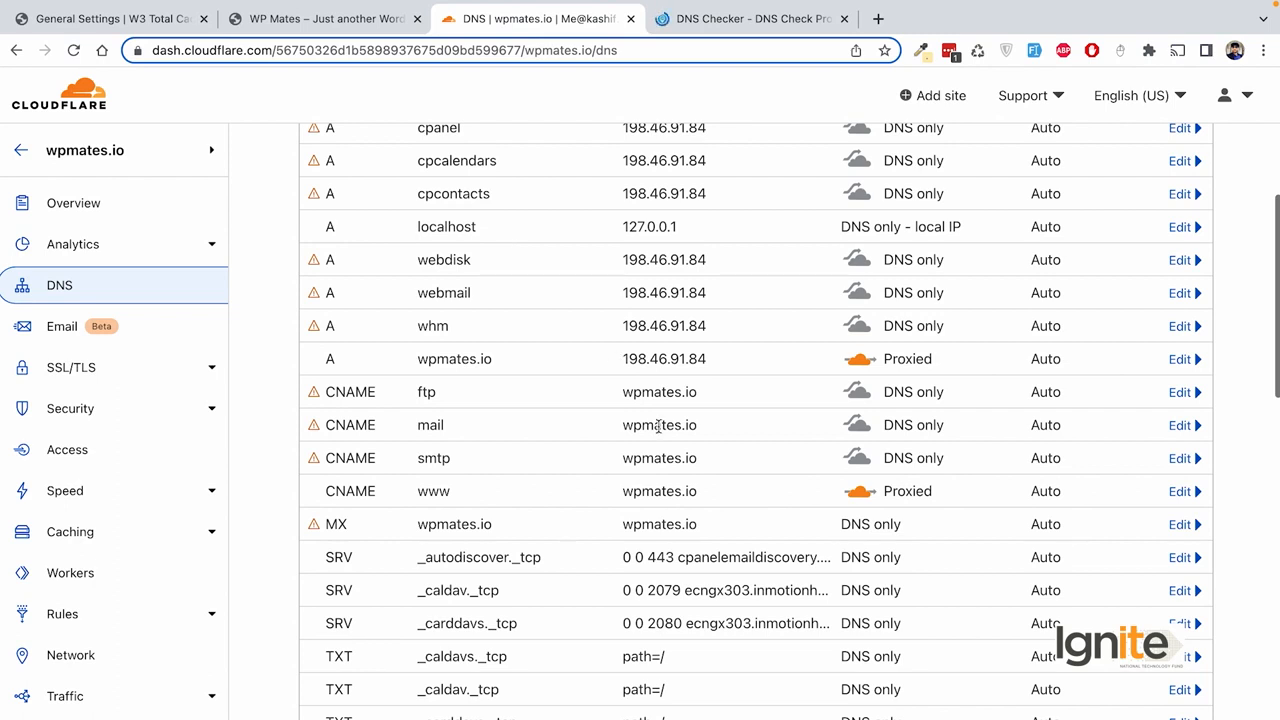
scroll(658, 427, "down", 2)
scroll(764, 383, "up", 2)
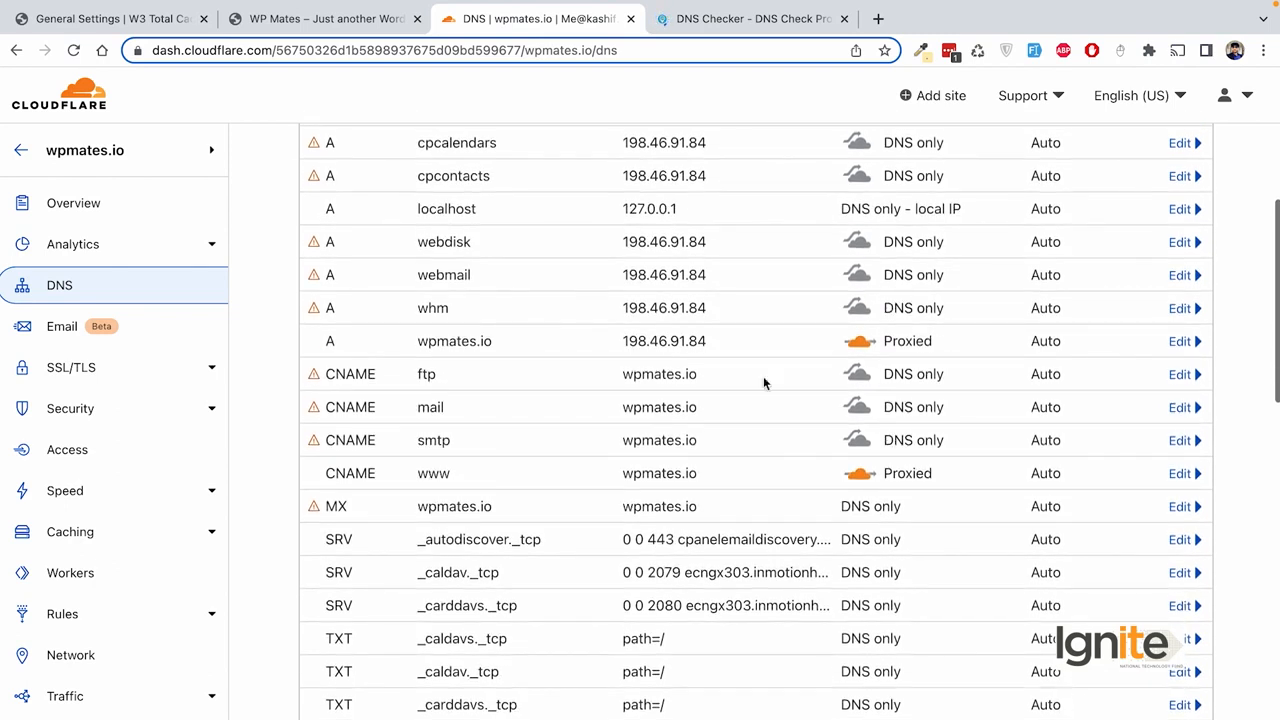
scroll(843, 350, "up", 1)
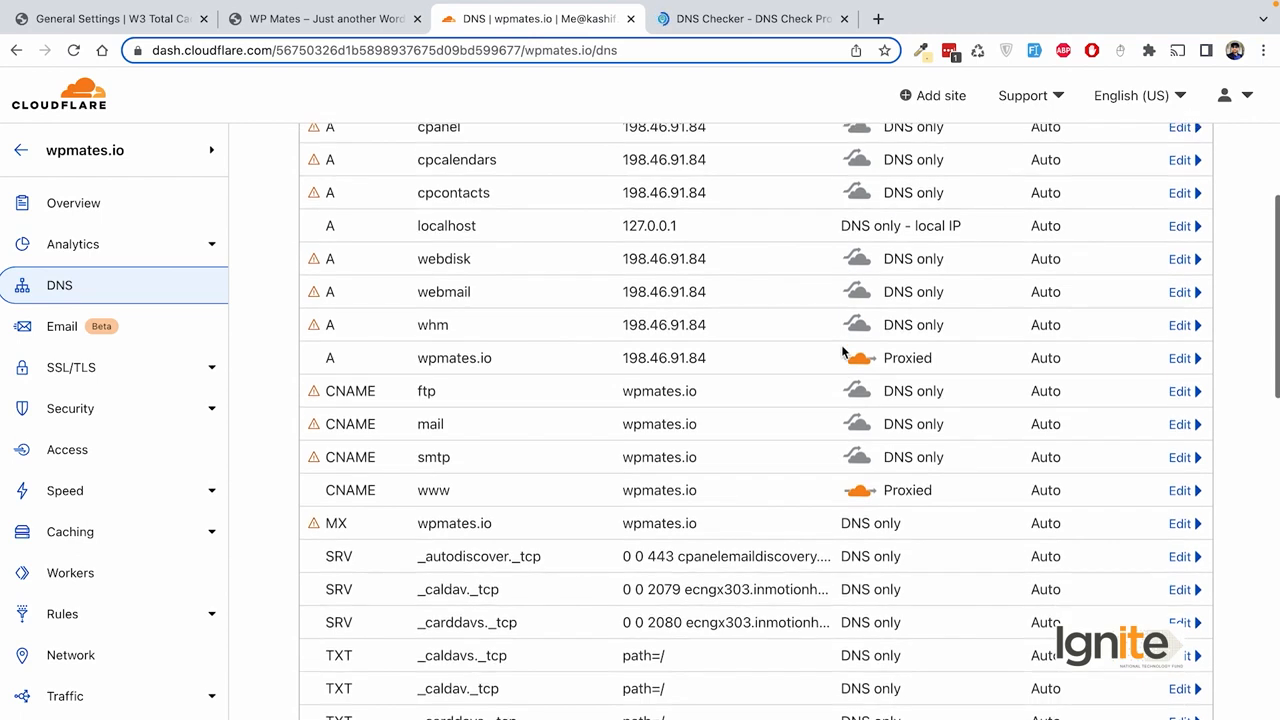
double_click(891, 360)
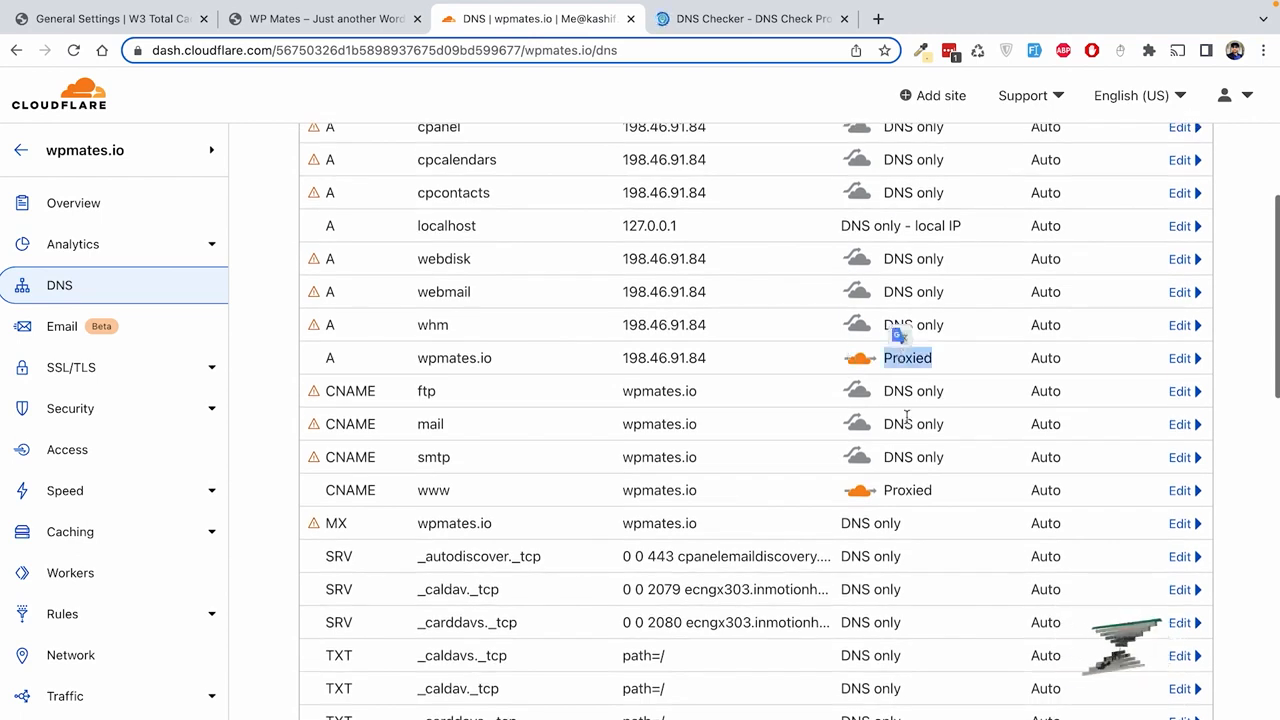
left_click(923, 324)
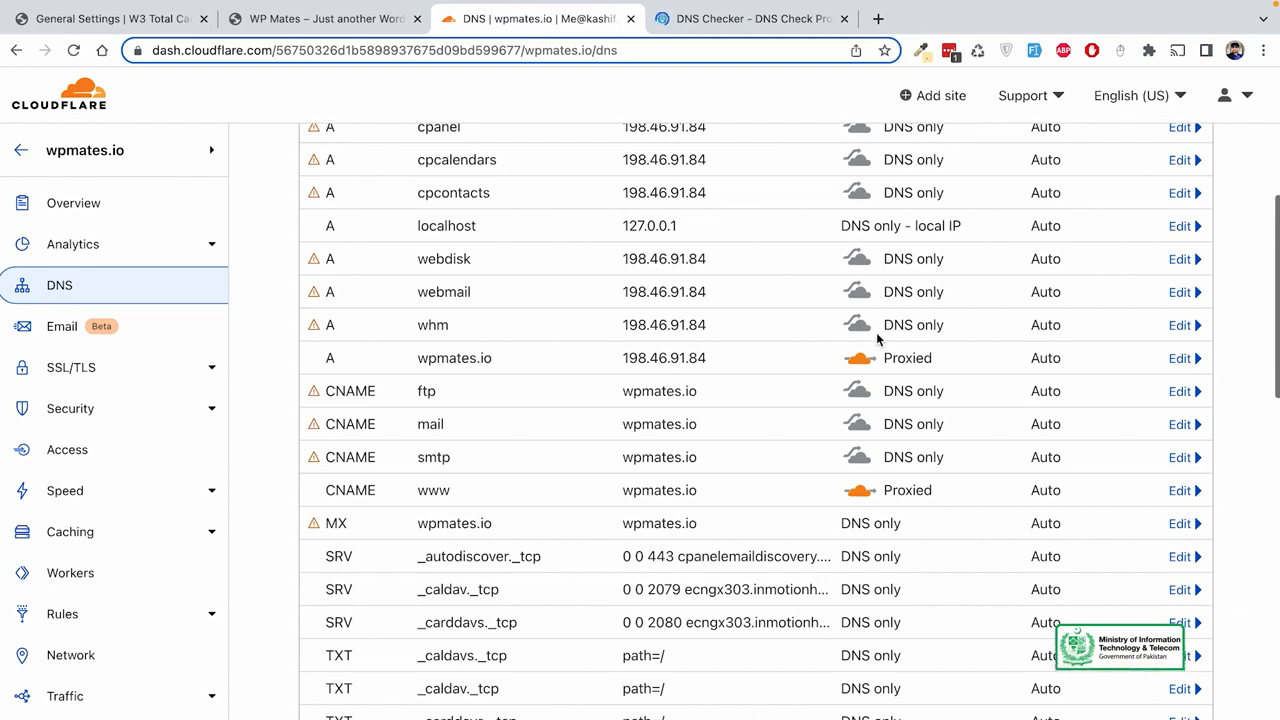
Compare the IP address and proxy status of the whm A record with those of the wpmates.io A record.
left_click_drag(622, 328, 712, 323)
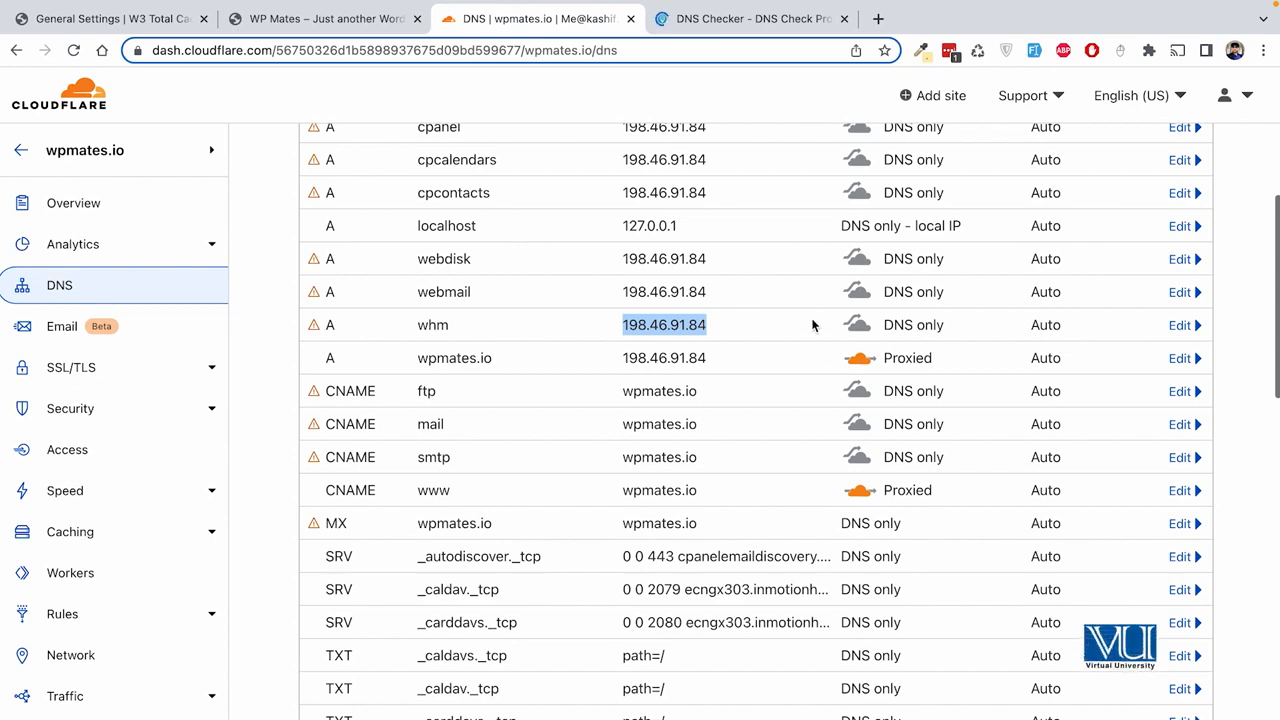
left_click(634, 322)
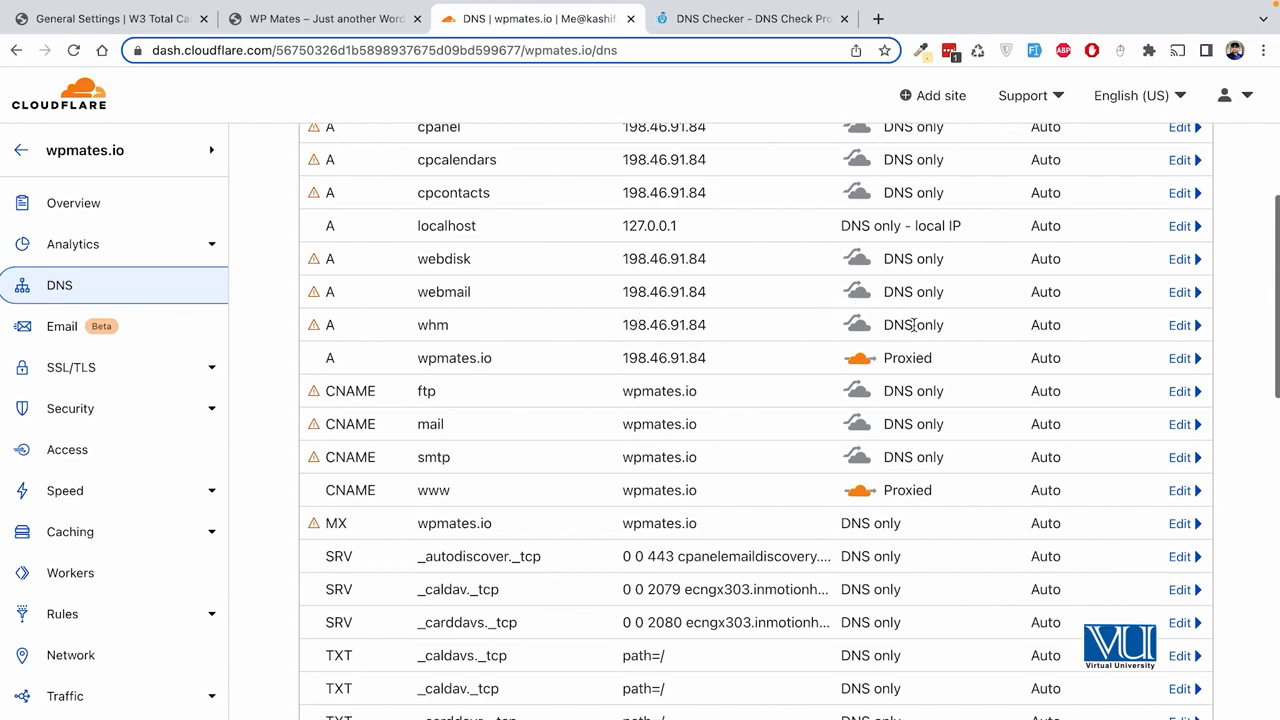
left_click_drag(949, 326, 882, 328)
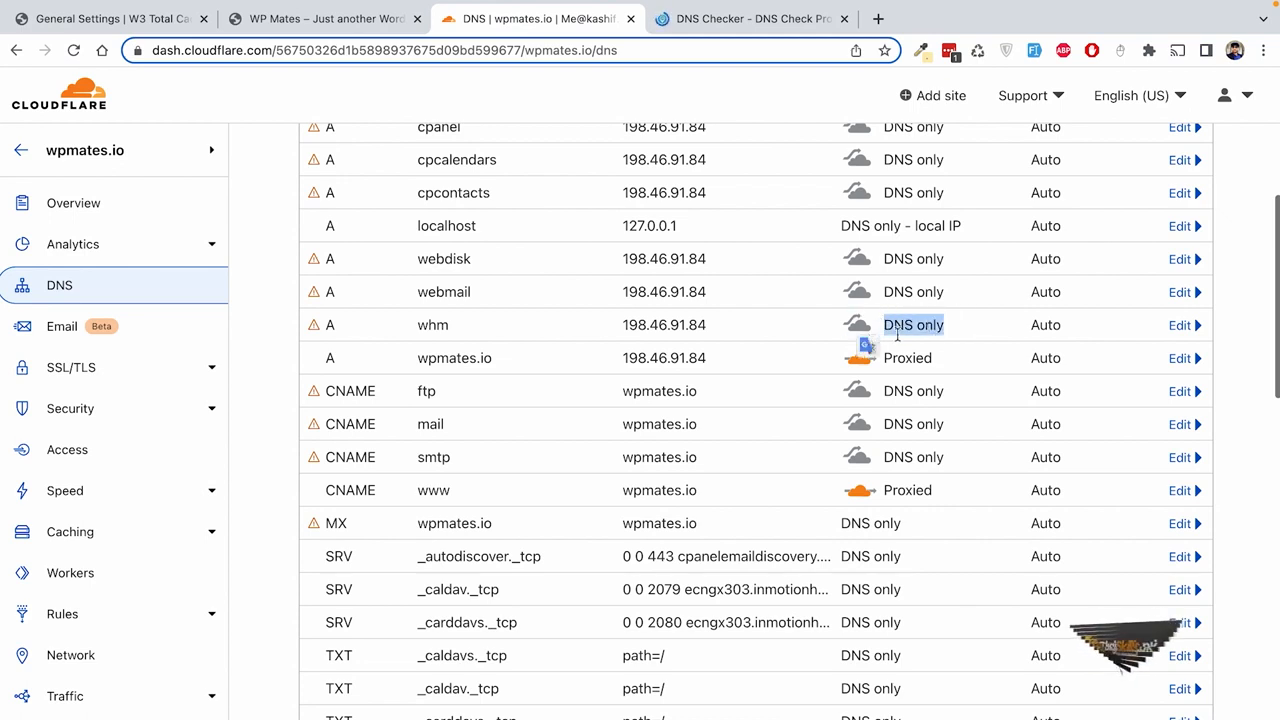
left_click_drag(936, 359, 879, 367)
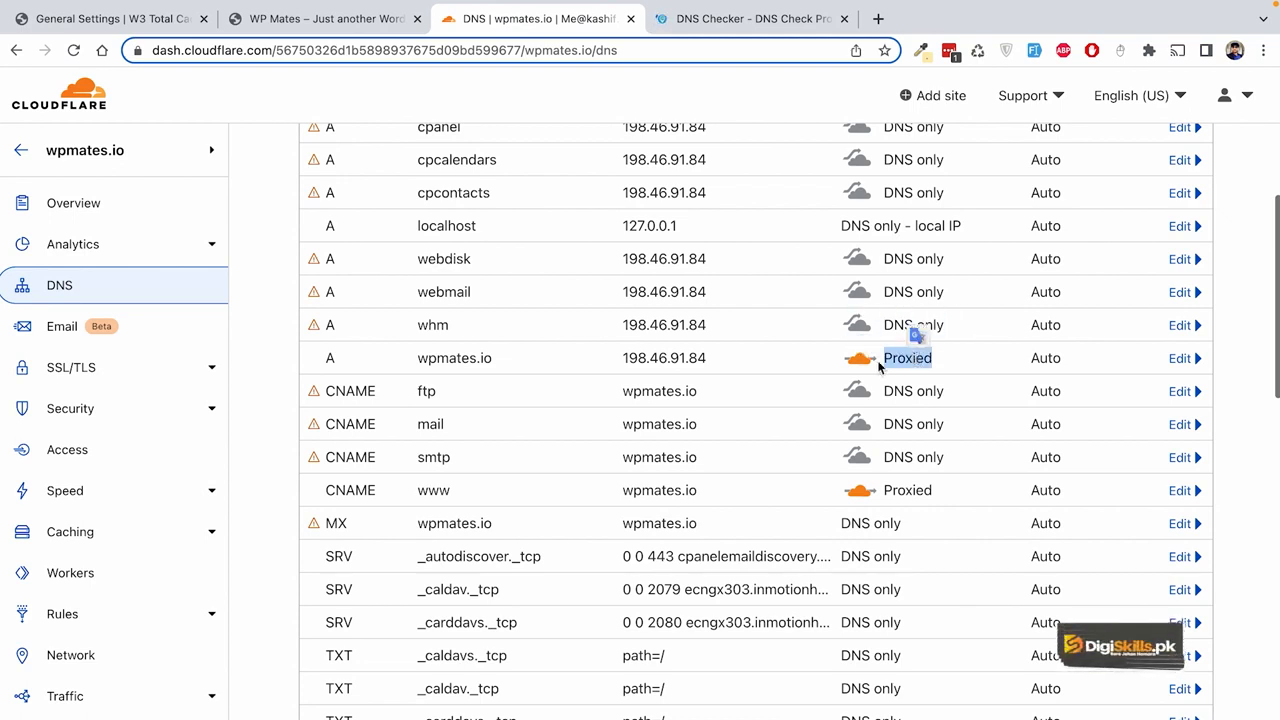
double_click(495, 360)
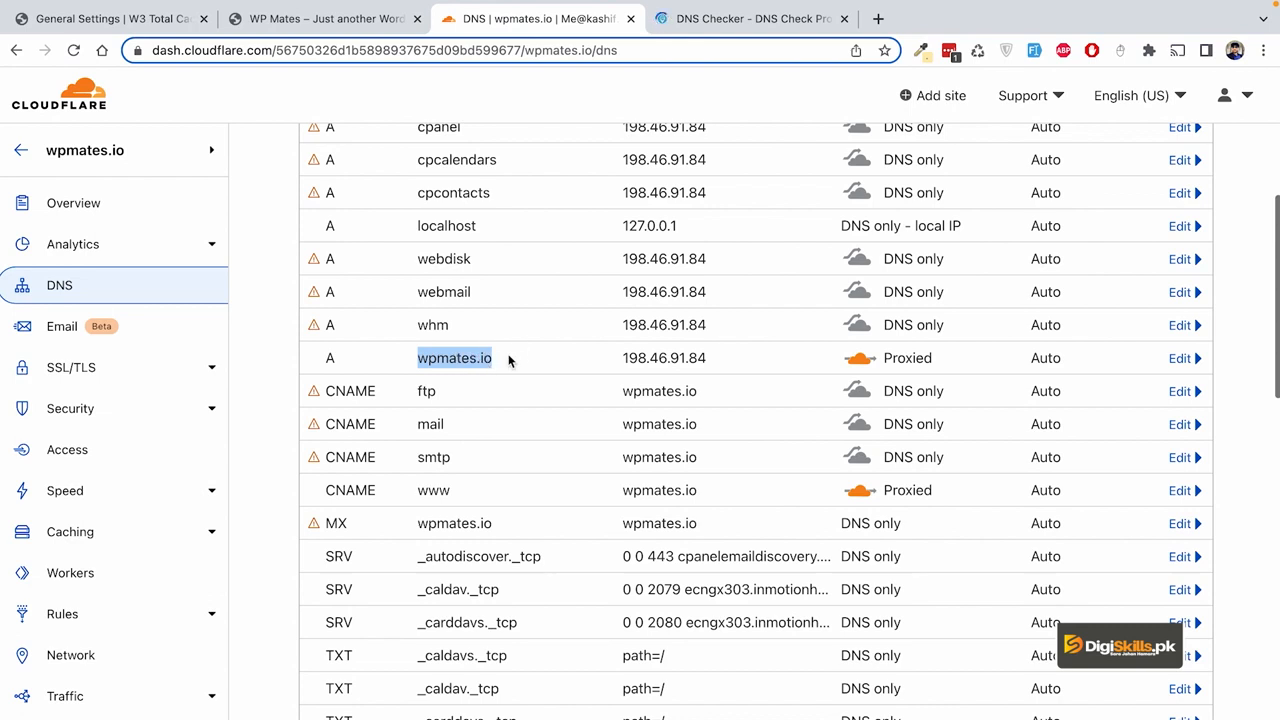
left_click(453, 352)
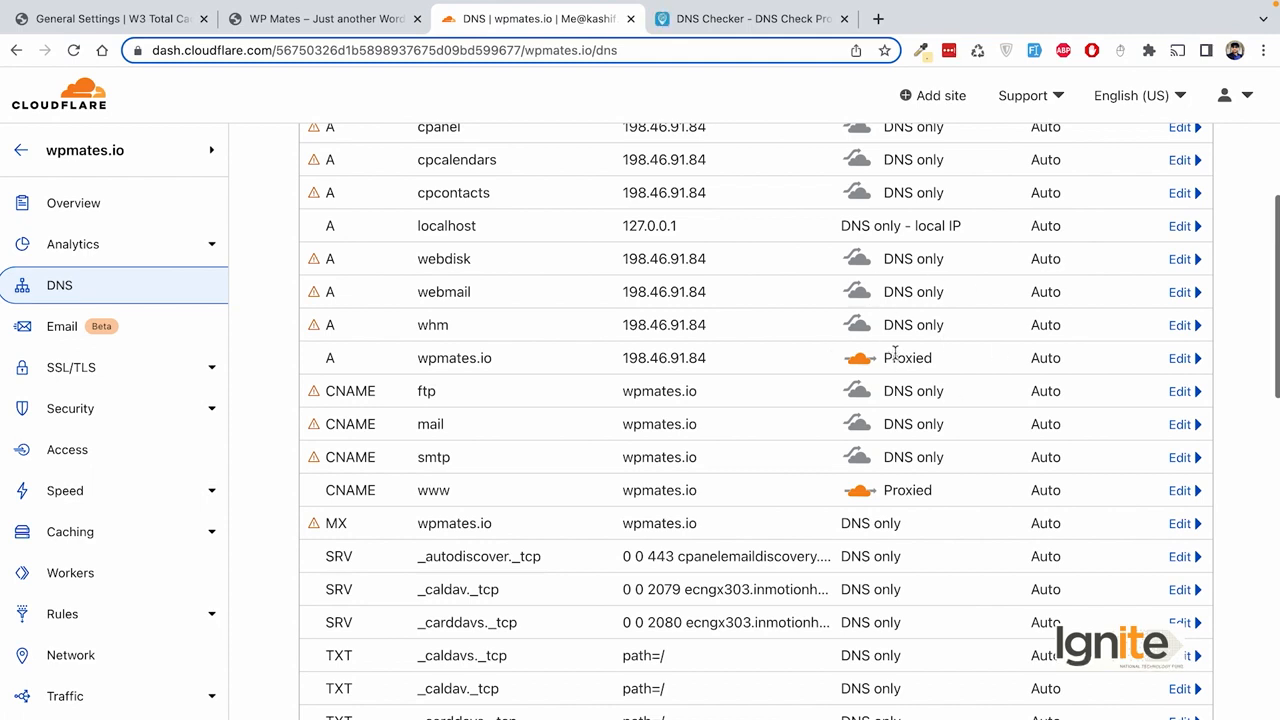
Try switching the wpmates.io A record to DNS only, set it back to Proxied and cancel the edit.
left_click(1179, 360)
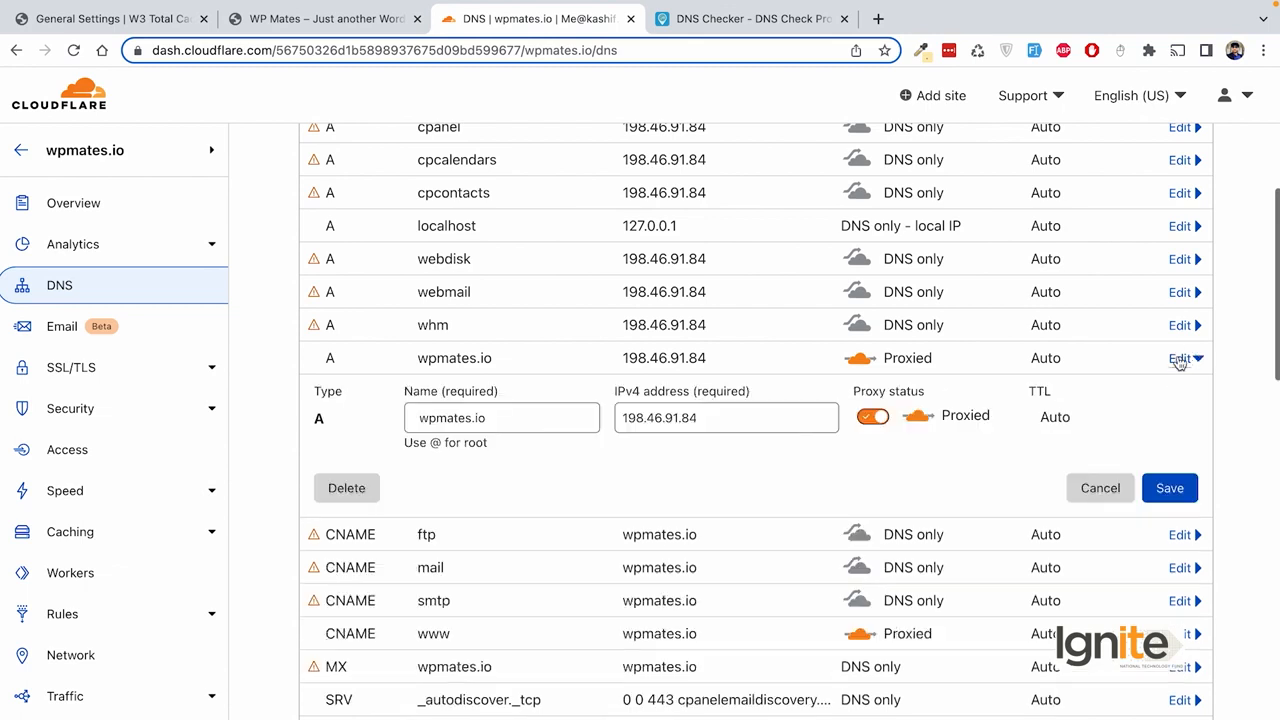
left_click(872, 418)
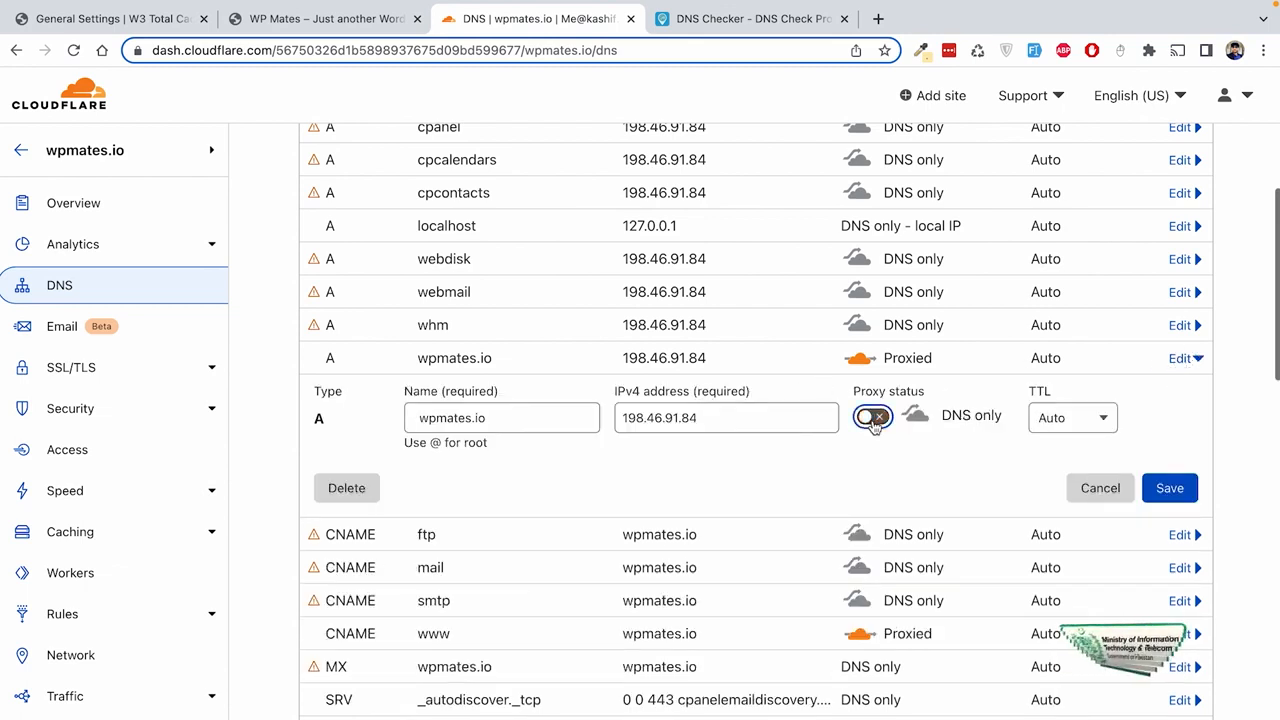
left_click(872, 418)
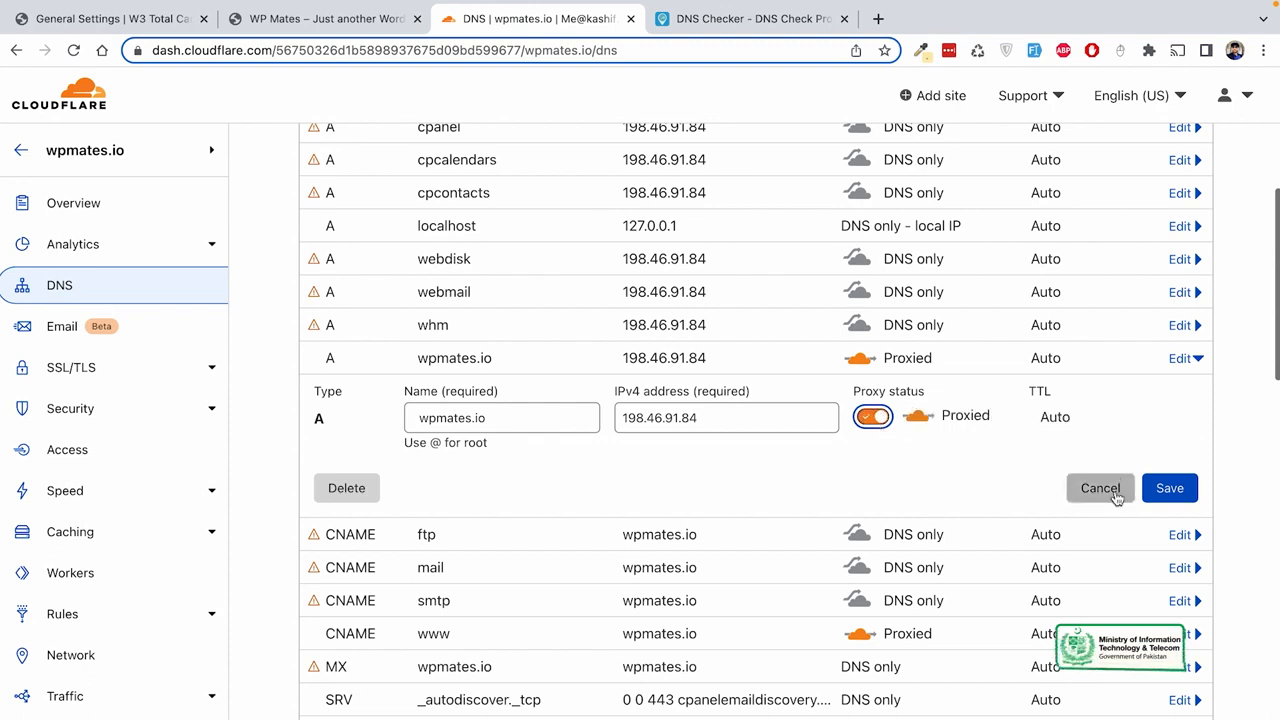
left_click(1100, 488)
Review the SSL/TLS encryption modes and the SSL/TLS Recommender for wpmates.io, and open the Security section.
left_click(90, 368)
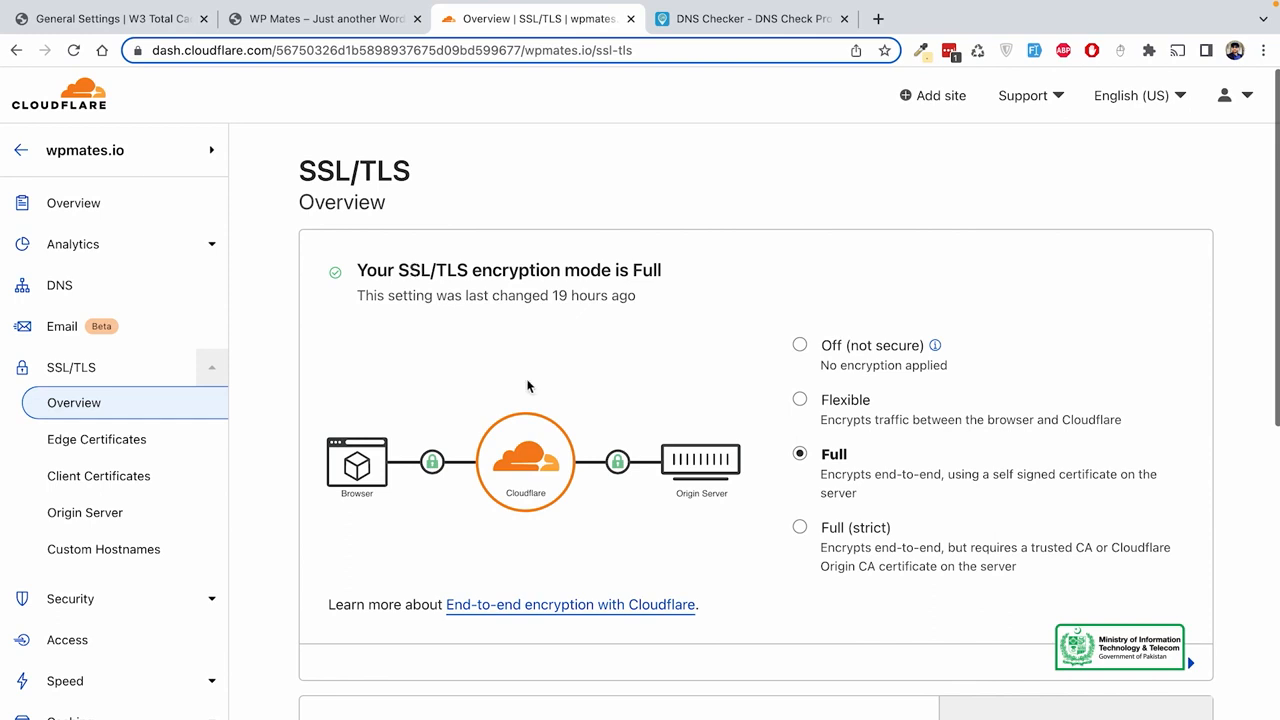
scroll(528, 386, "down", 2)
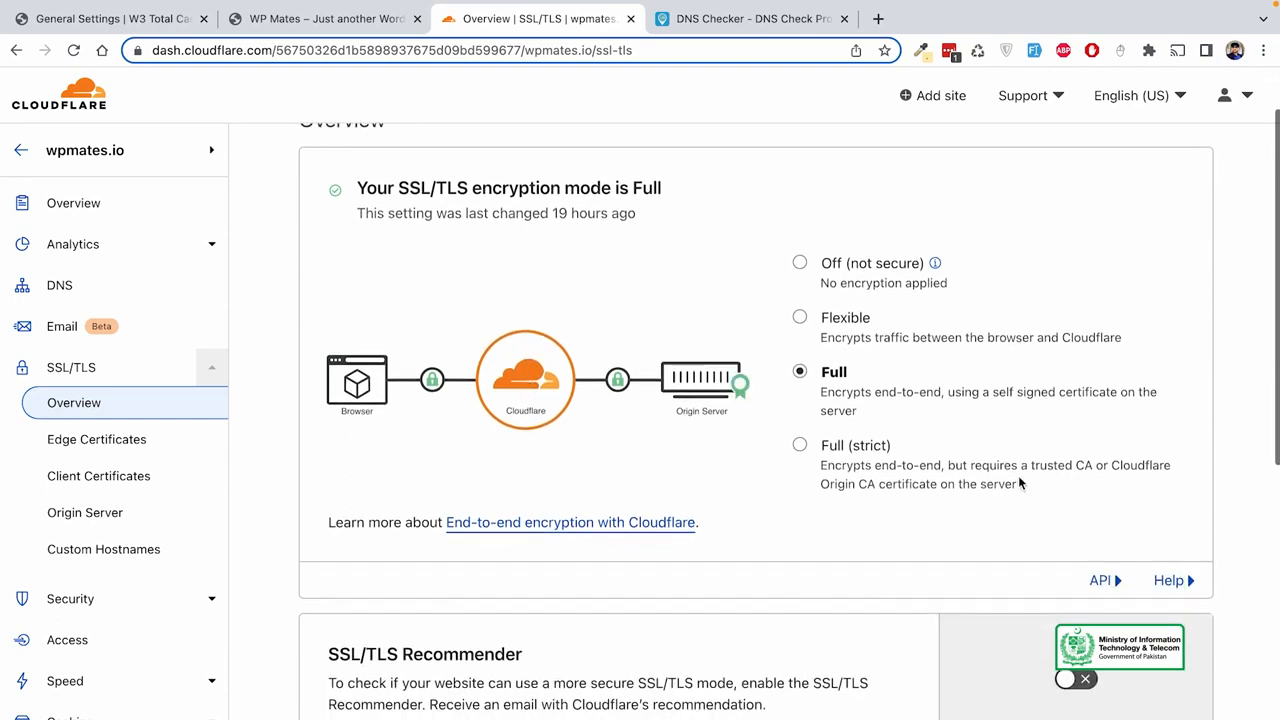
scroll(1019, 483, "down", 1)
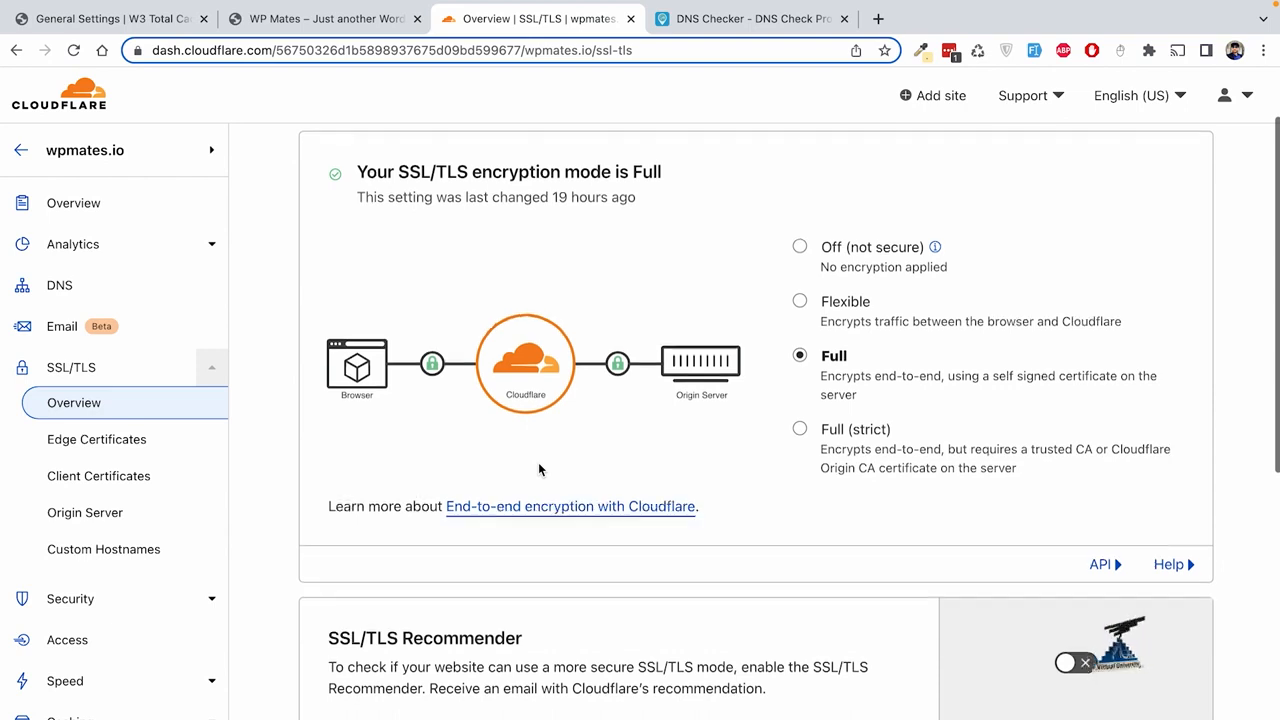
scroll(538, 465, "down", 1)
scroll(538, 462, "down", 1)
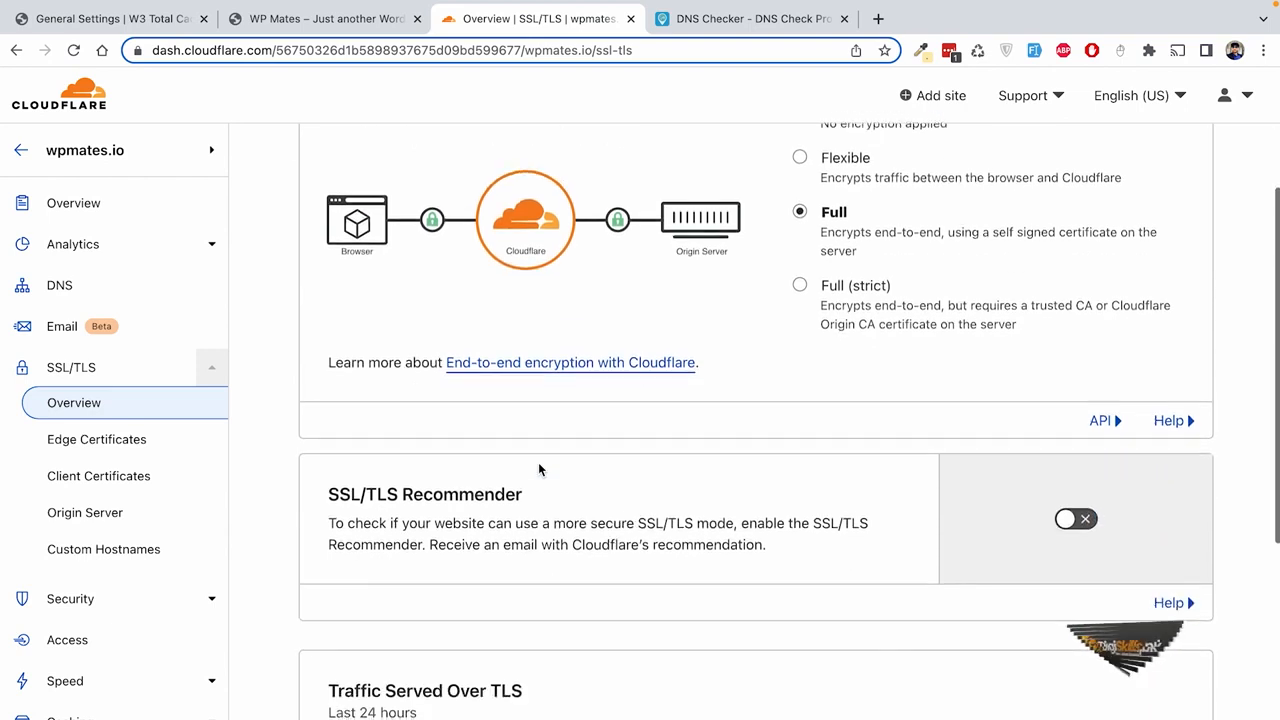
left_click(104, 600)
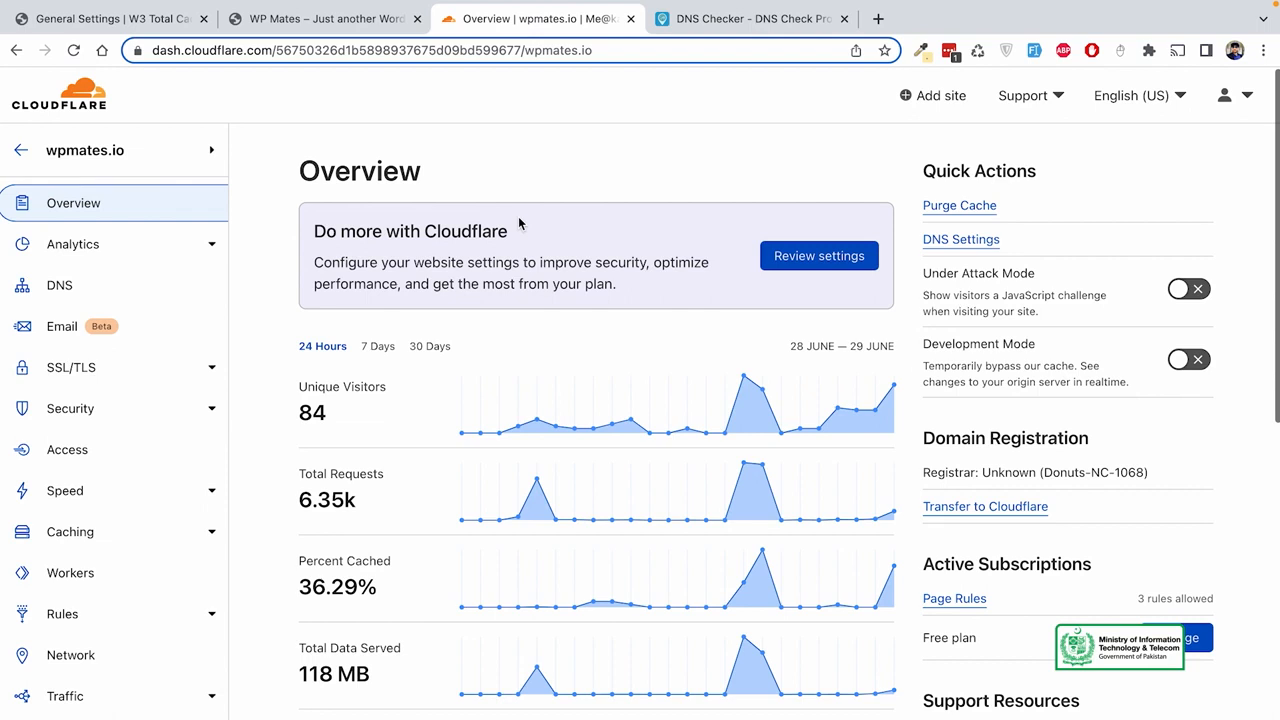
Examine the visitor, request and cached-data charts on the wpmates.io overview page and open the Caching section.
double_click(376, 161)
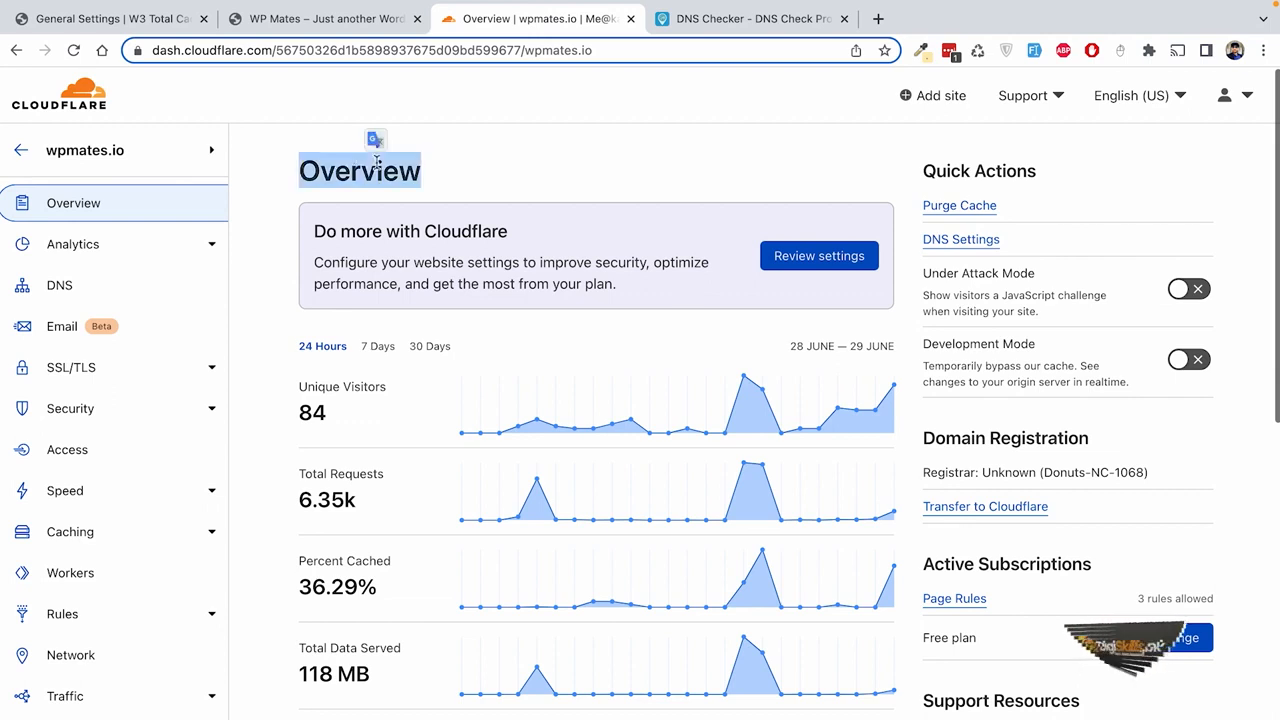
left_click(517, 188)
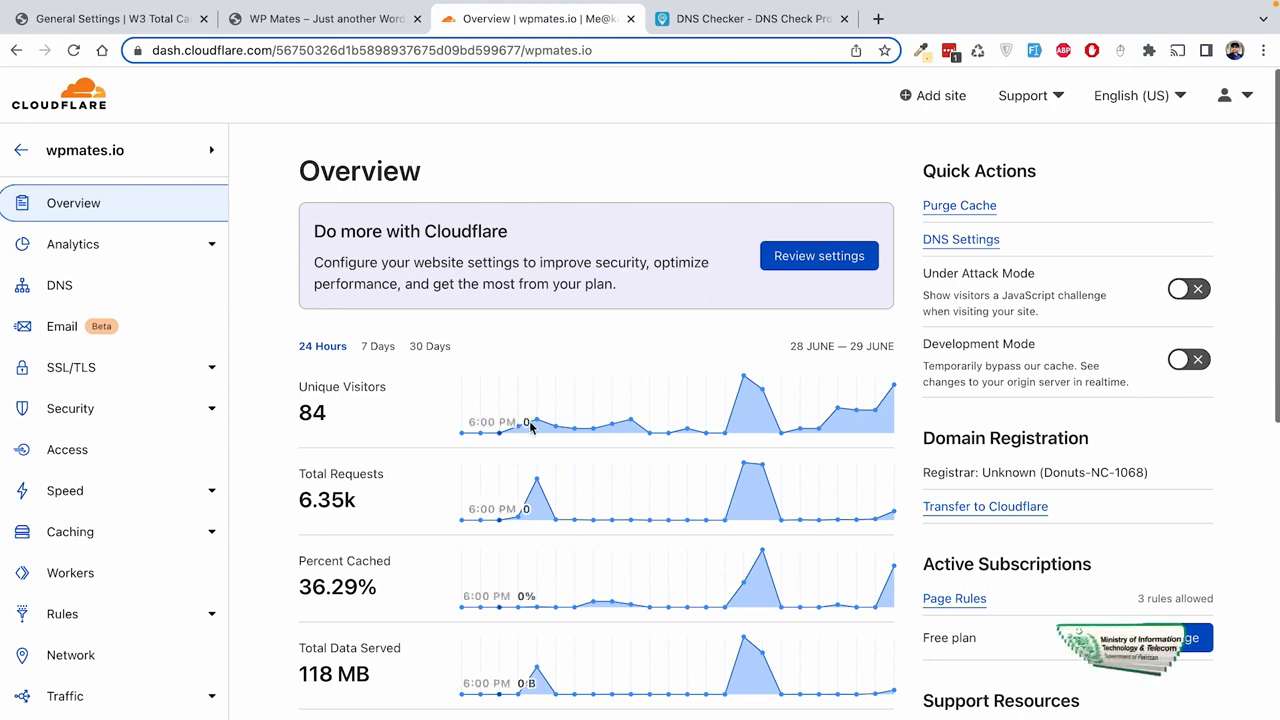
scroll(532, 431, "down", 2)
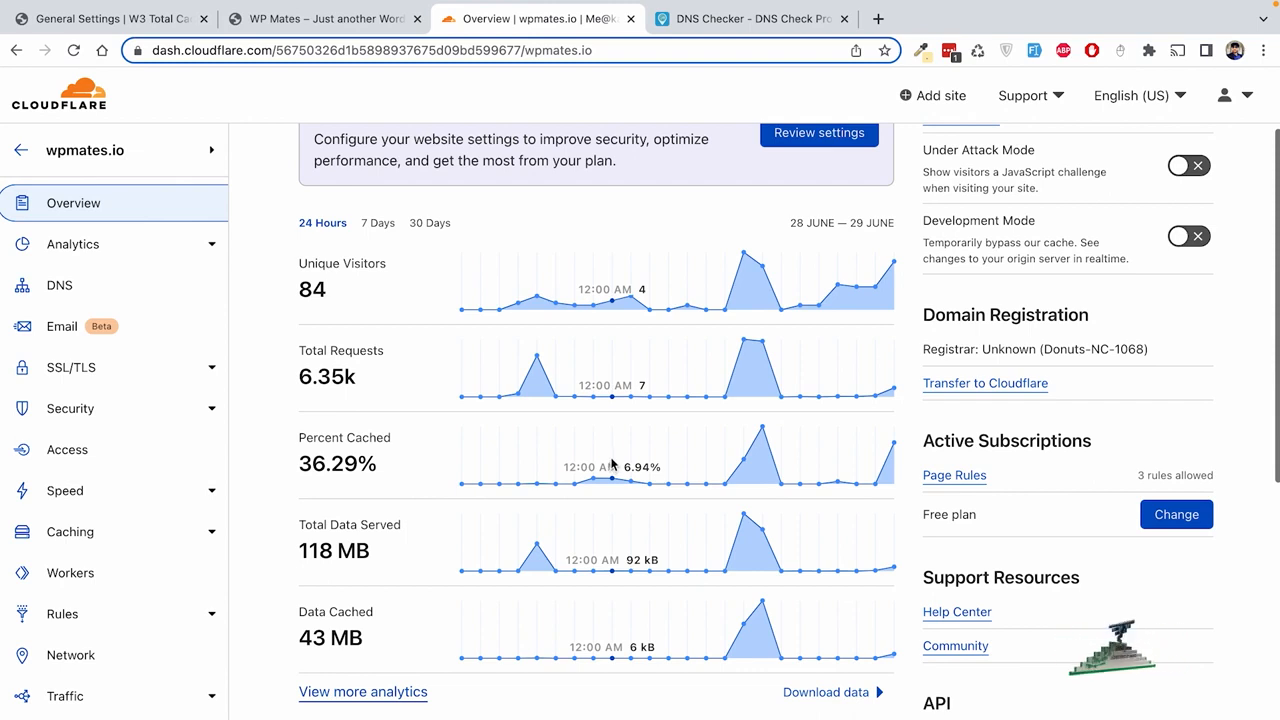
scroll(607, 447, "down", 1)
scroll(607, 447, "up", 3)
scroll(607, 446, "down", 1)
scroll(88, 453, "down", 1)
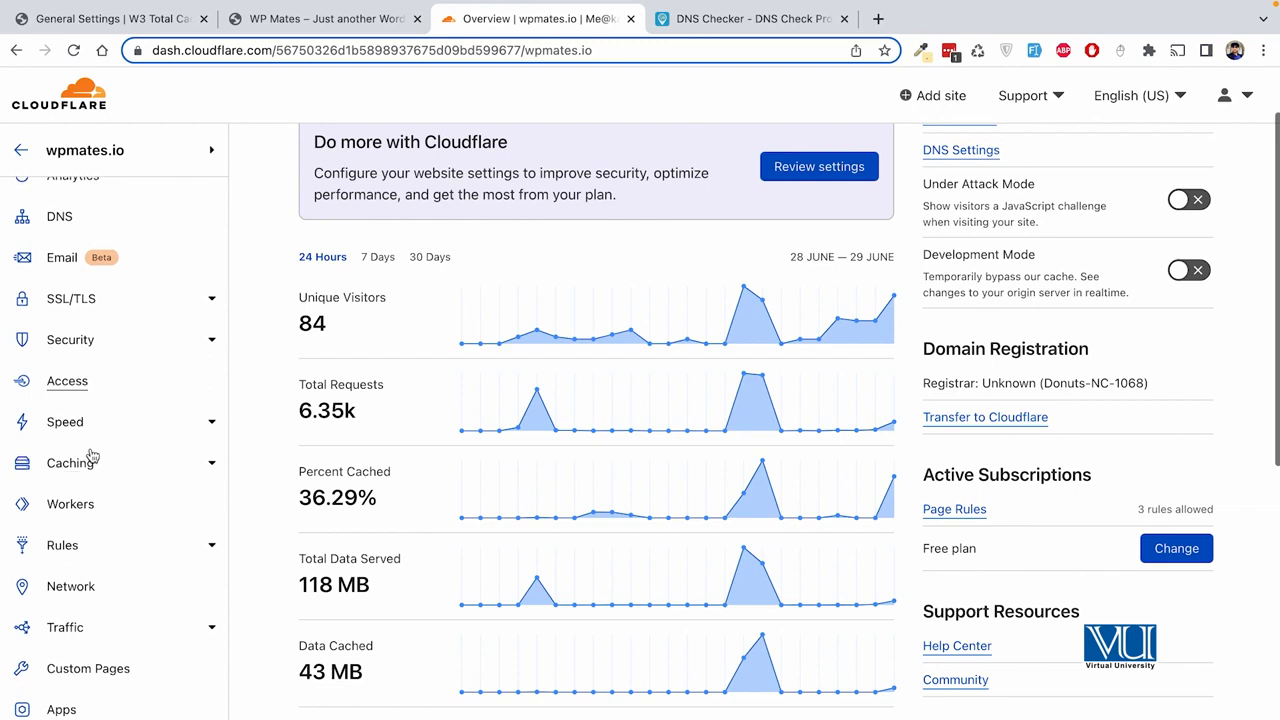
left_click(70, 466)
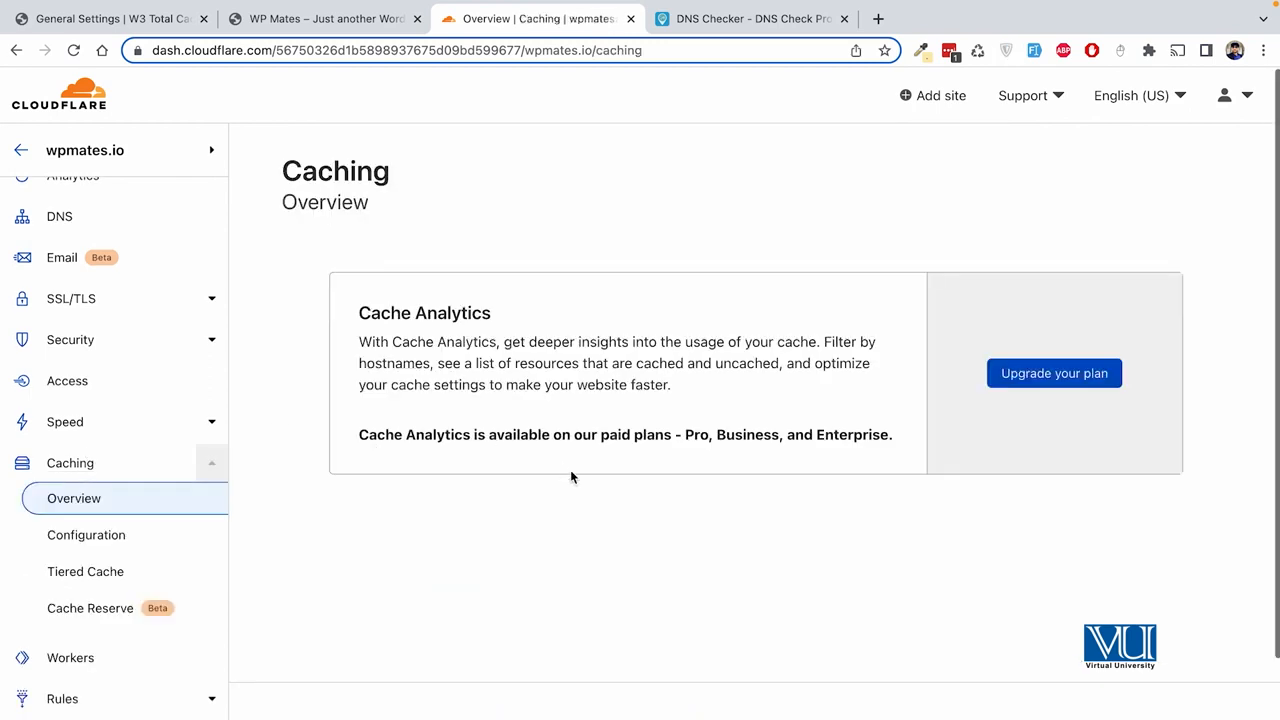
Open the caching configuration of wpmates.io and review the Purge Cache, Caching Level and Browser Cache TTL options.
scroll(571, 474, "down", 2)
left_click(106, 530)
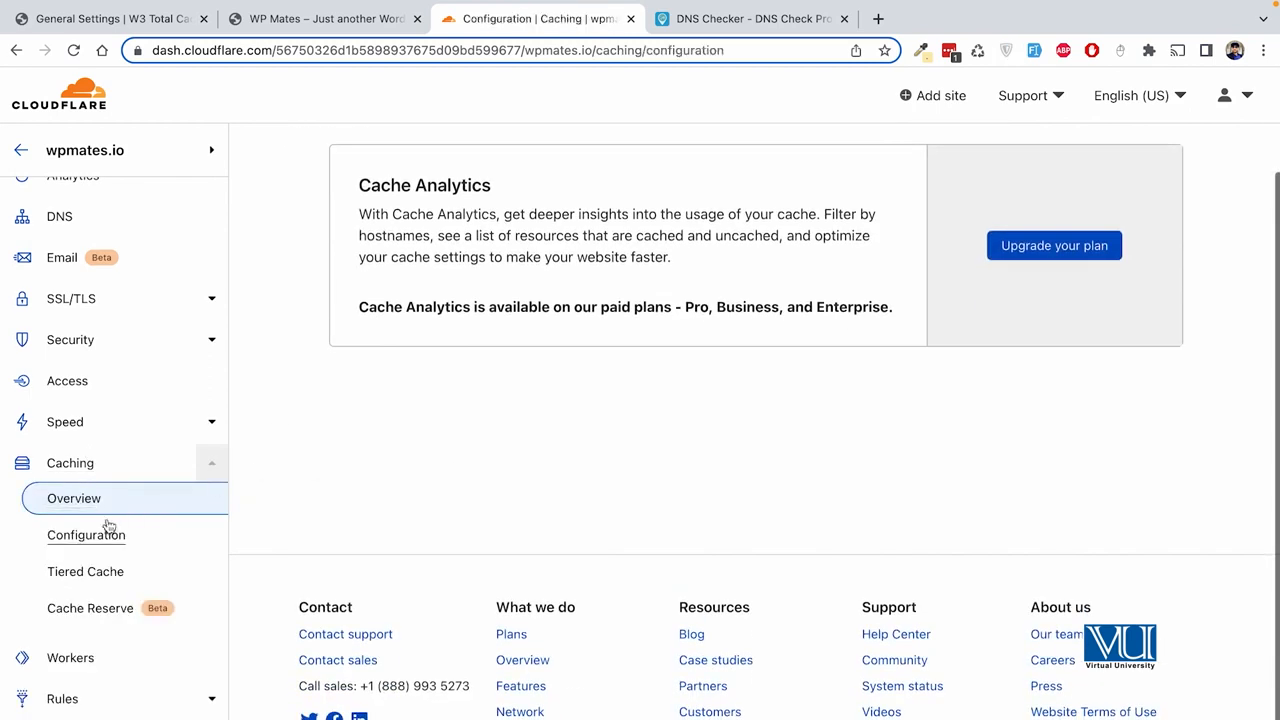
scroll(516, 466, "down", 4)
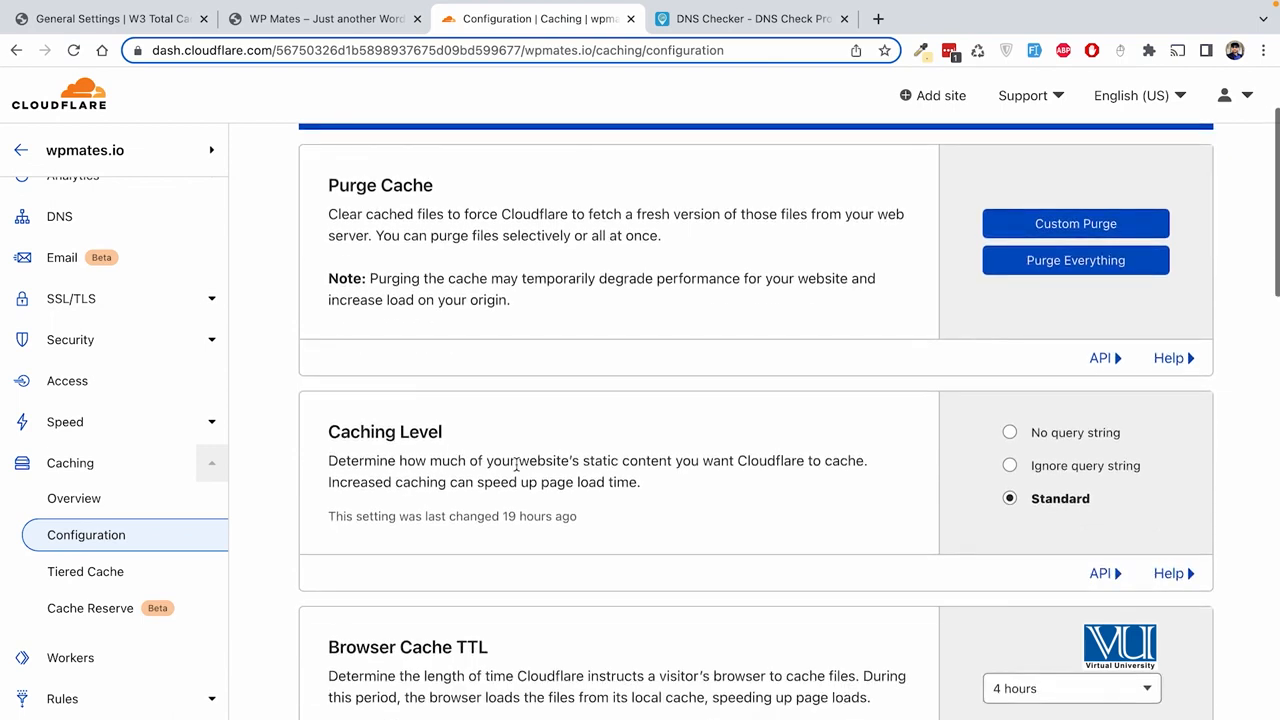
scroll(516, 470, "down", 5)
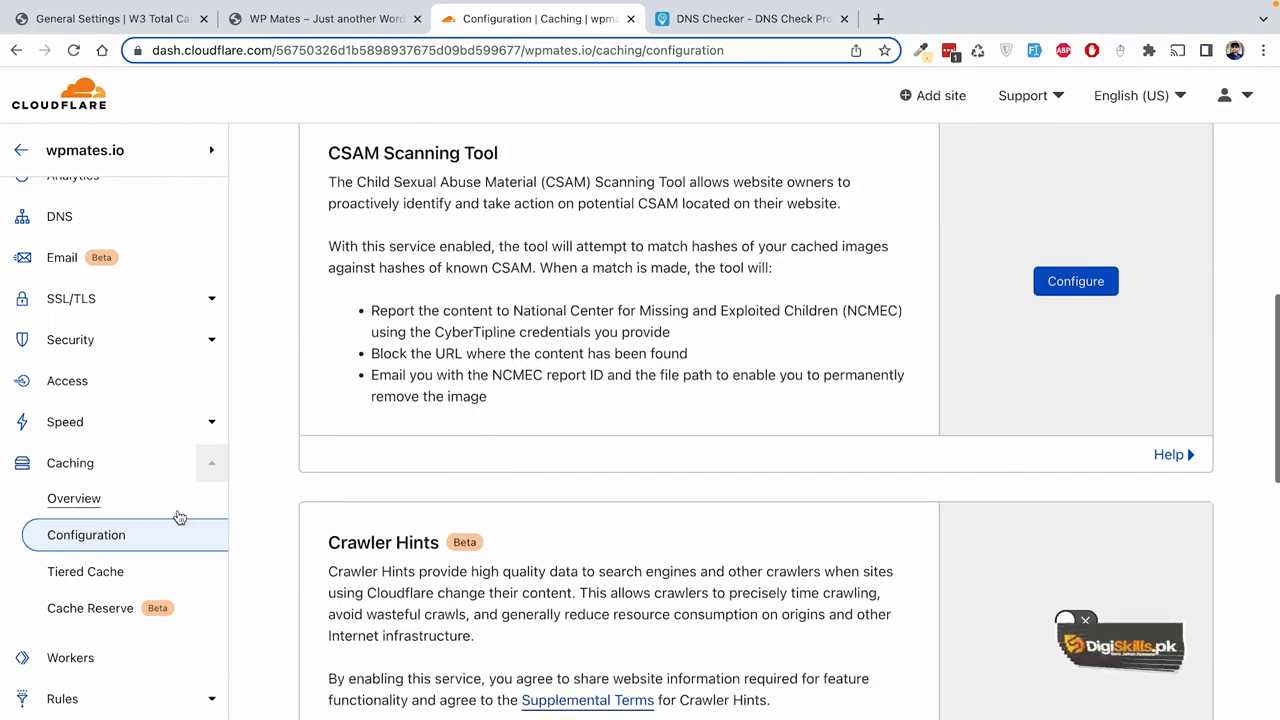
Open the Page Rules of wpmates.io, examine the rule for wp-login.php and look over the remaining site sections.
left_click(62, 698)
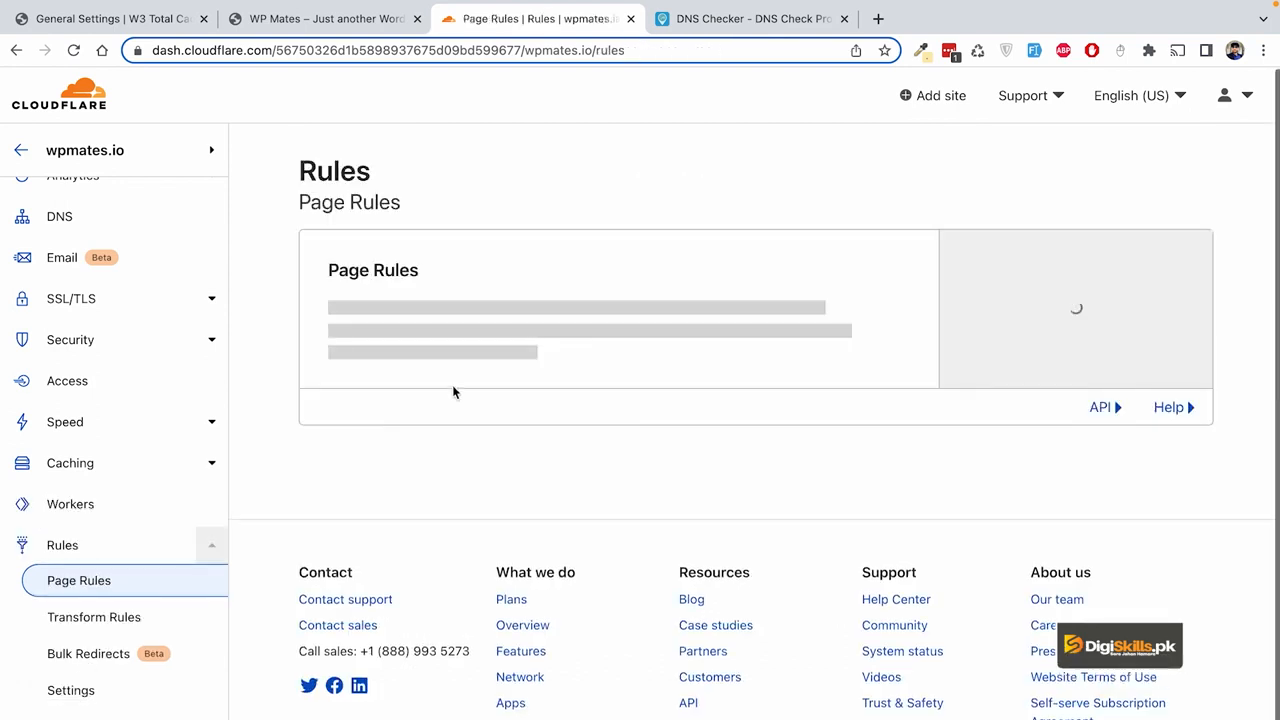
scroll(555, 384, "down", 1)
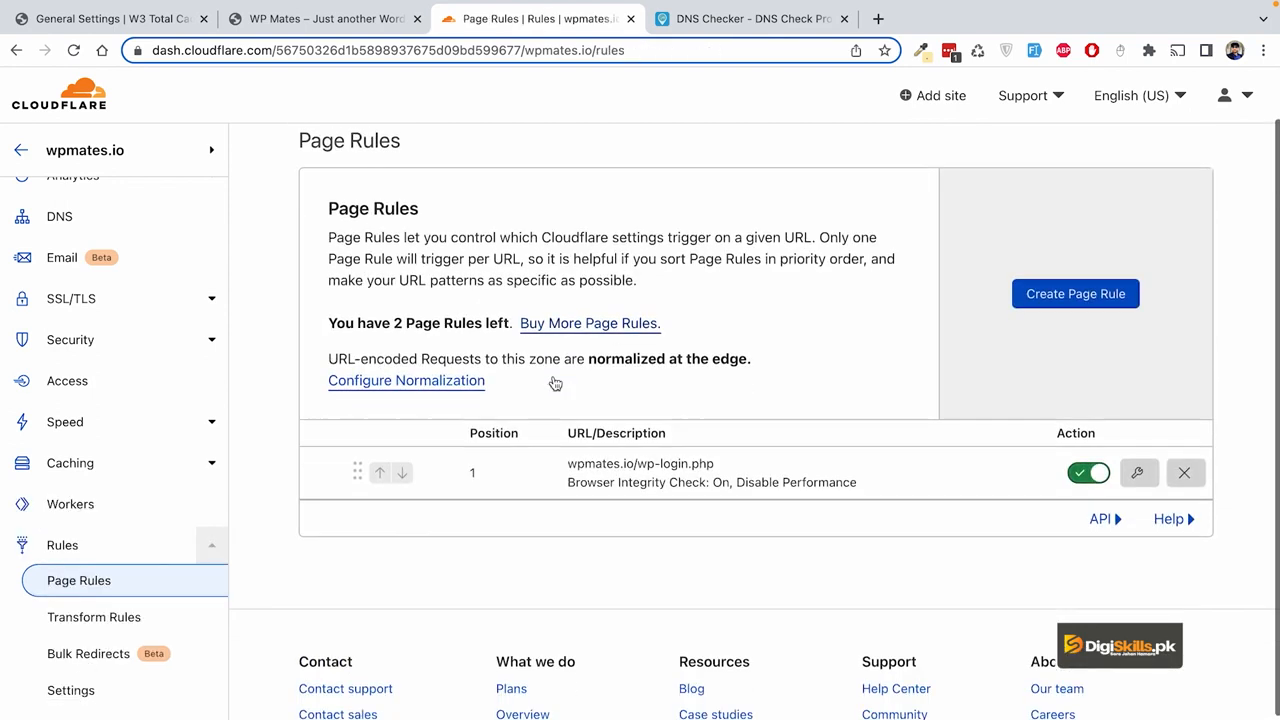
mouse_move(567, 464)
left_mouse_down()
mouse_move(729, 451)
mouse_move(571, 459)
left_mouse_up()
left_click(628, 460)
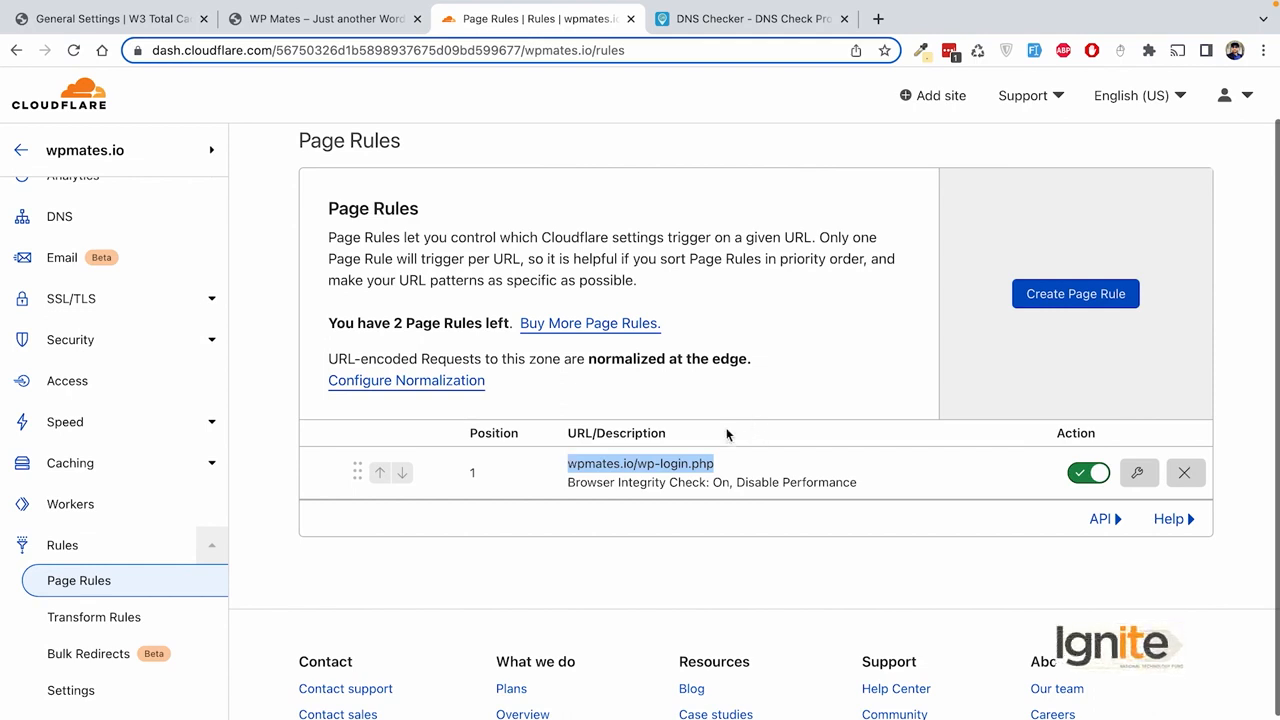
left_click(644, 537)
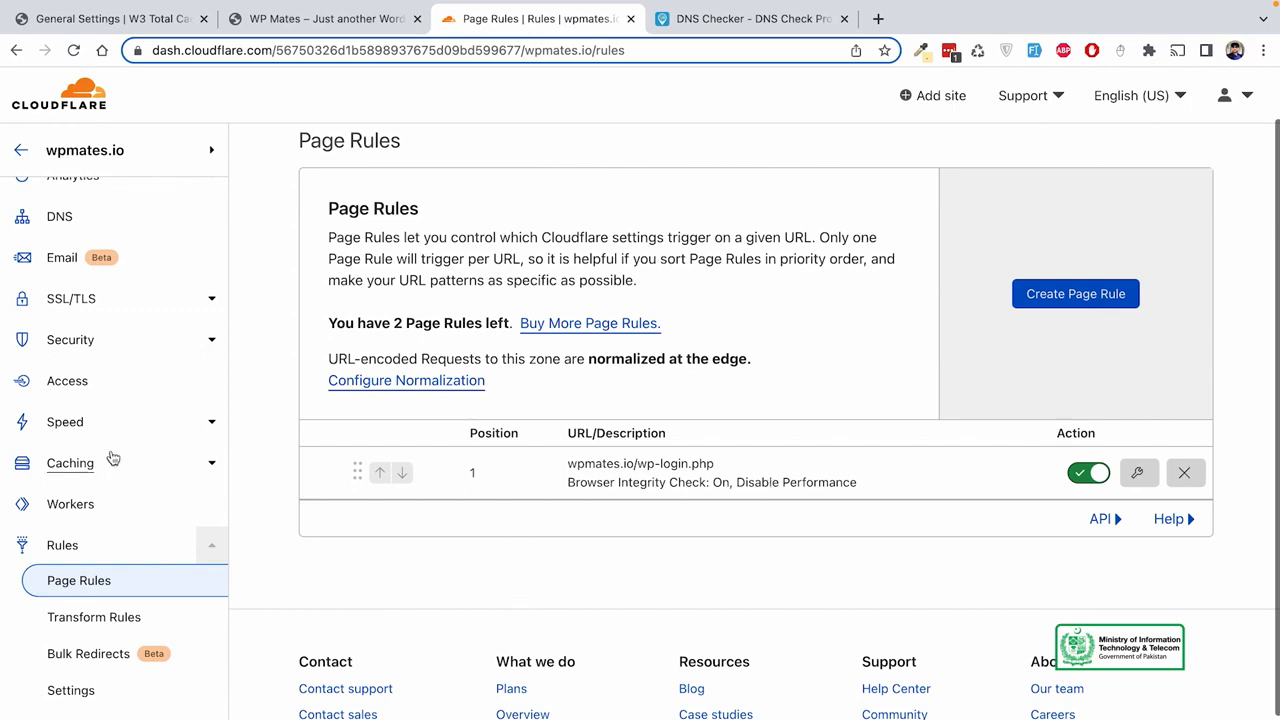
scroll(113, 457, "down", 3)
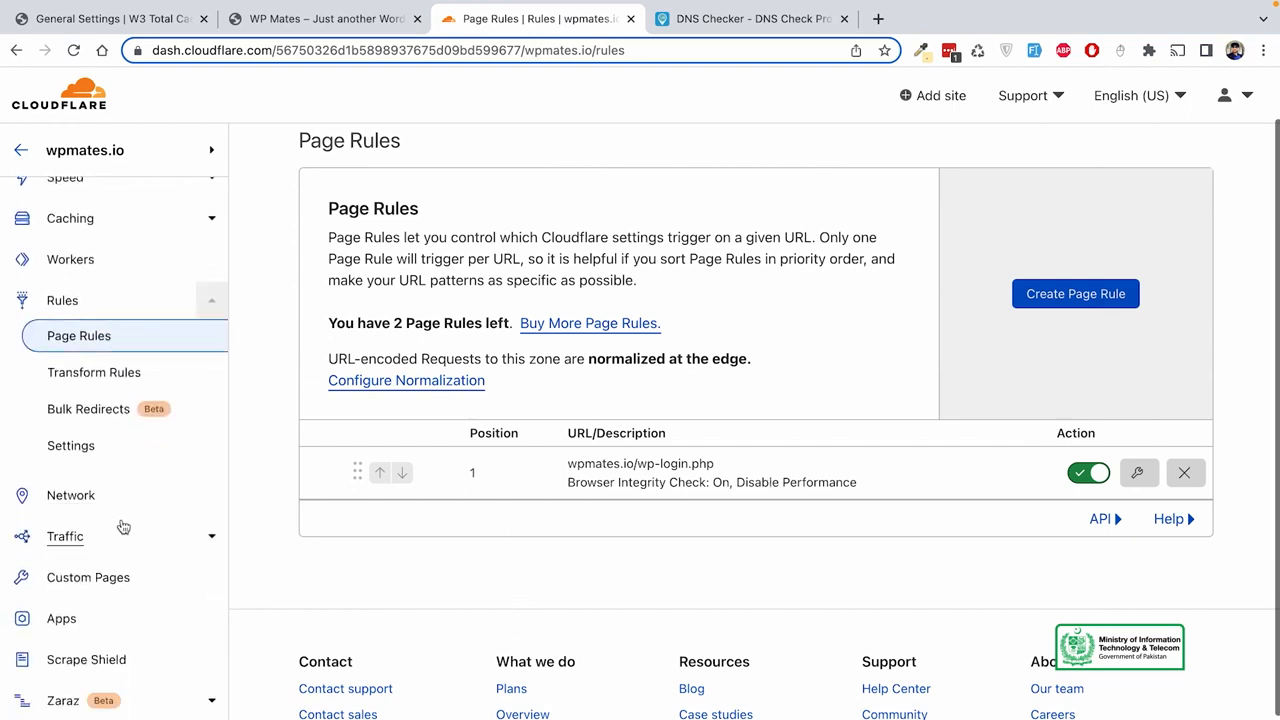
scroll(105, 590, "down", 1)
scroll(107, 594, "up", 3)
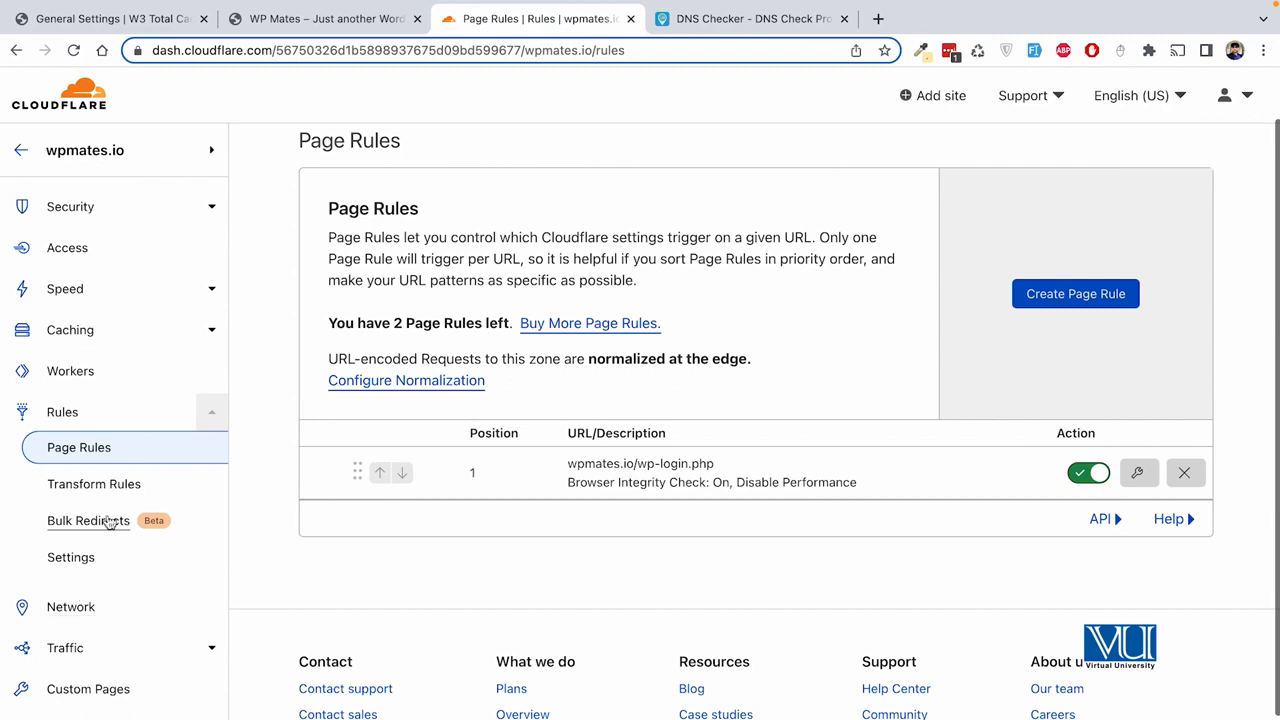
scroll(110, 515, "up", 3)
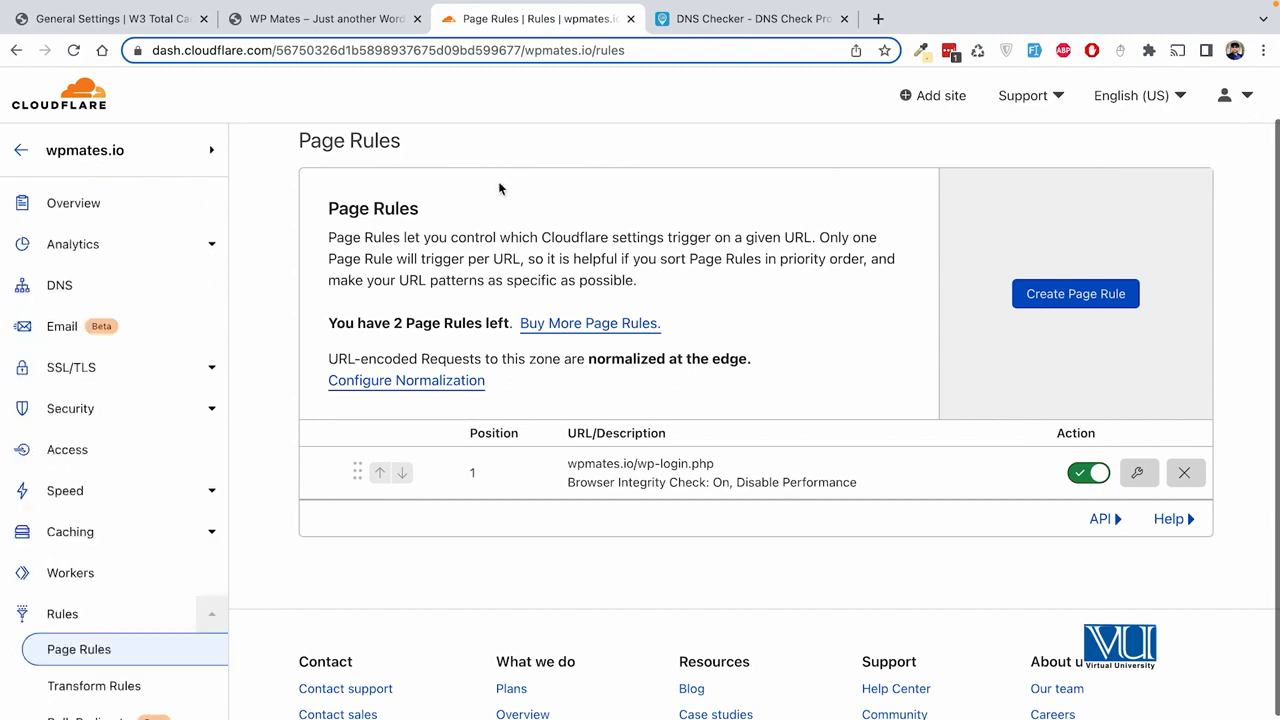
Switch to the WordPress admin of wpmates.io and deactivate the W3 Total Cache plugin.
left_click(327, 20)
left_click(135, 20)
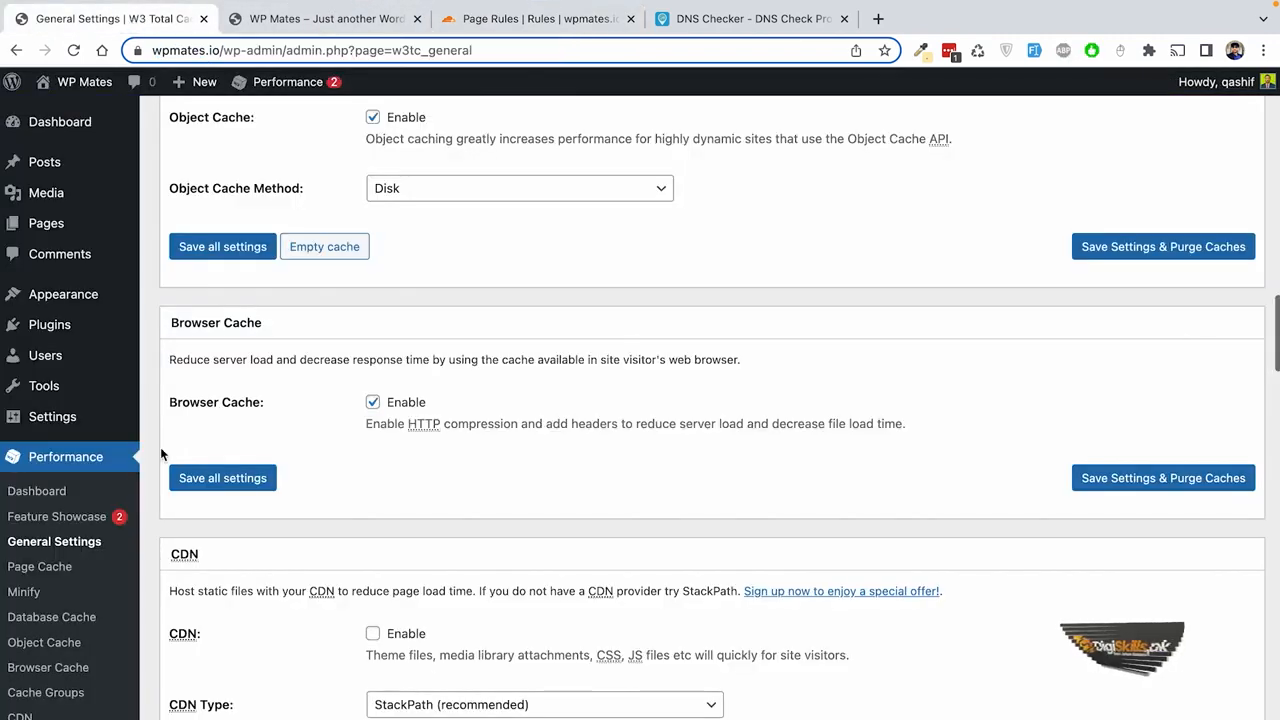
left_click(185, 328)
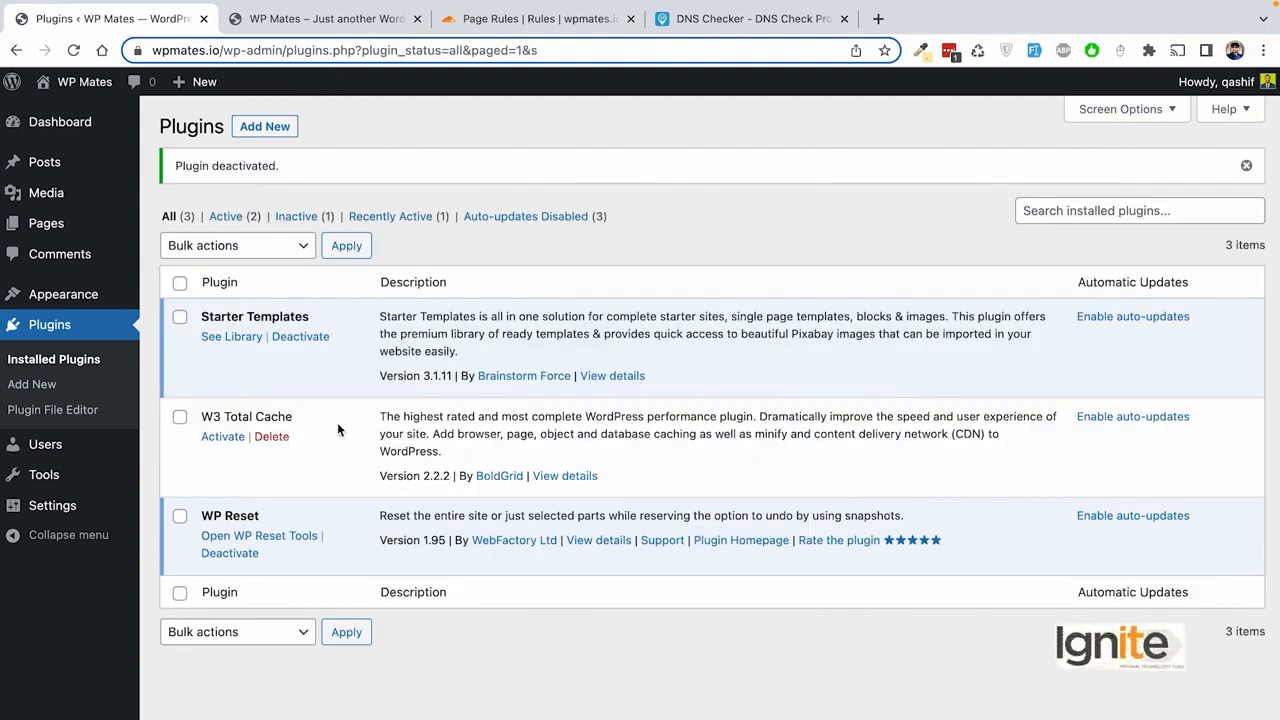
Start adding a new plugin and search the WordPress plugin directory for "cloudflare".
left_click(270, 138)
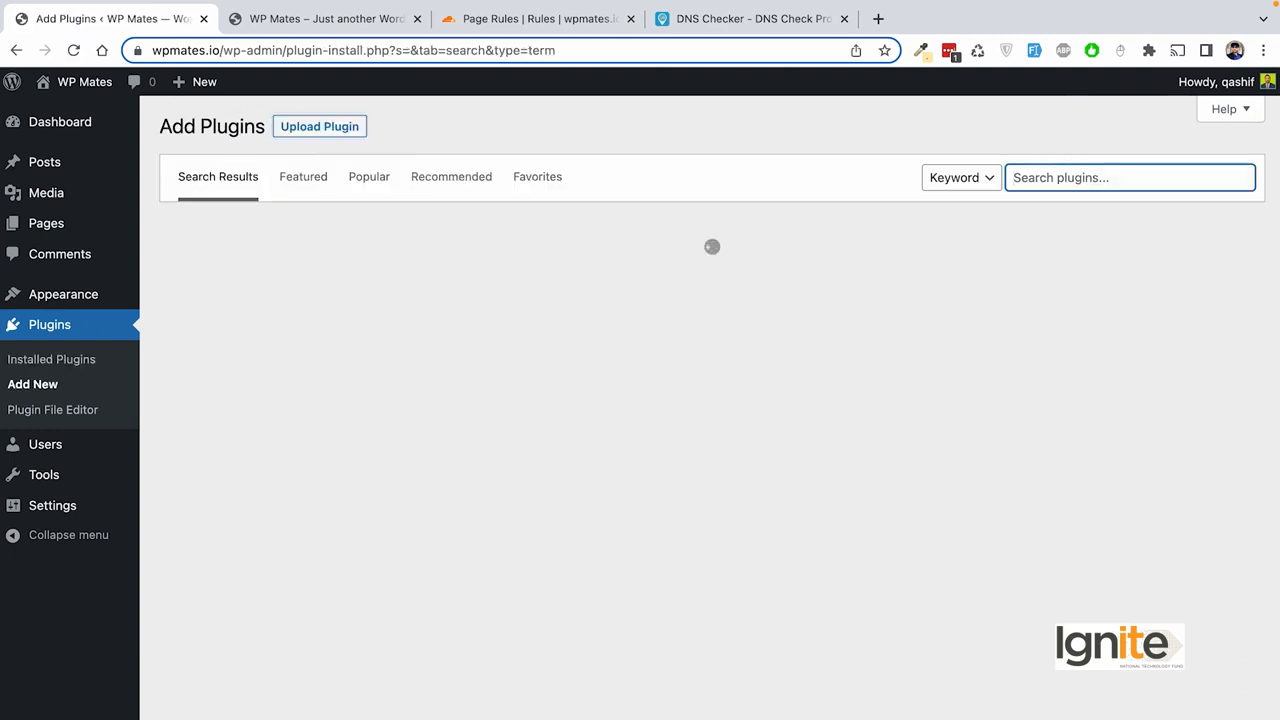
type("c")
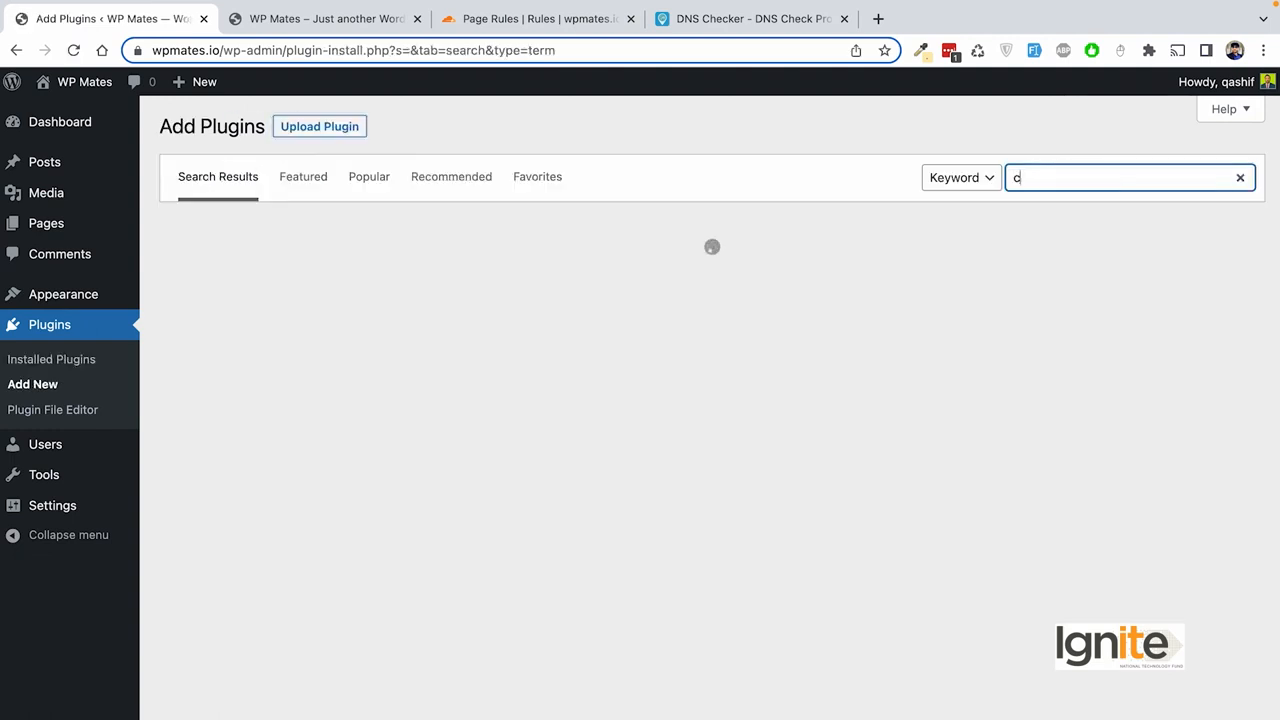
type("loud")
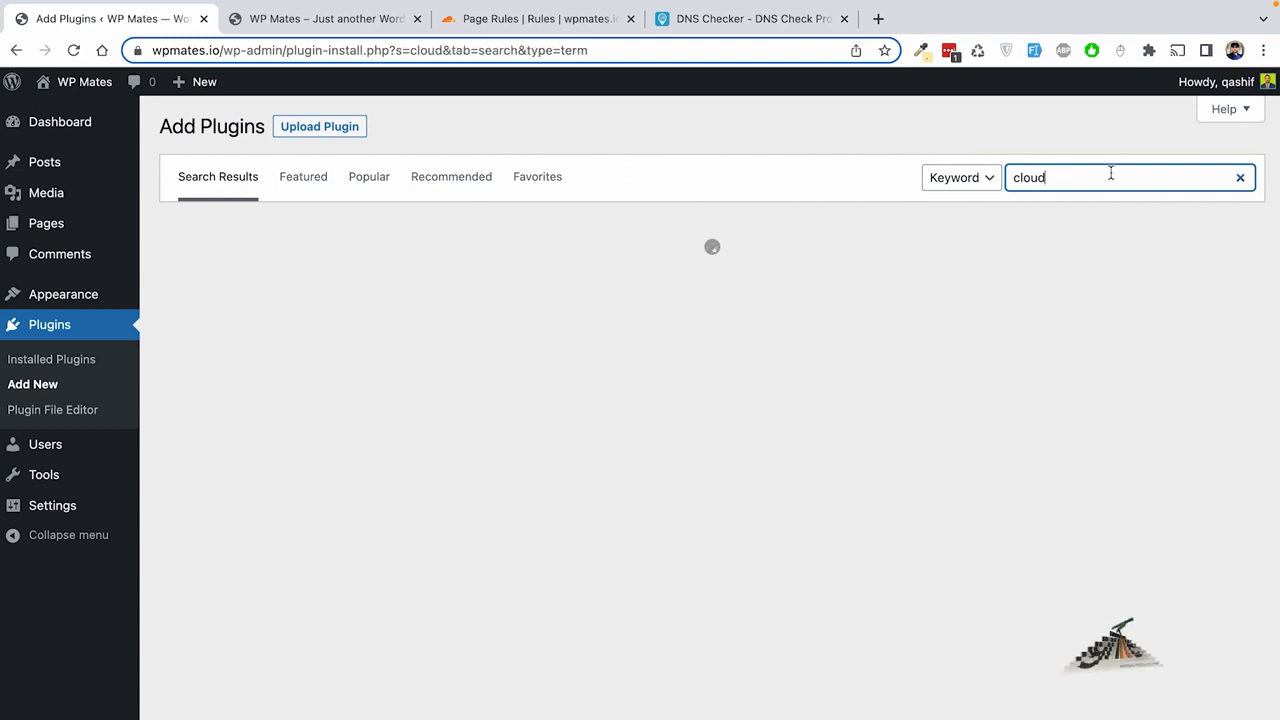
type("ff")
type("are")
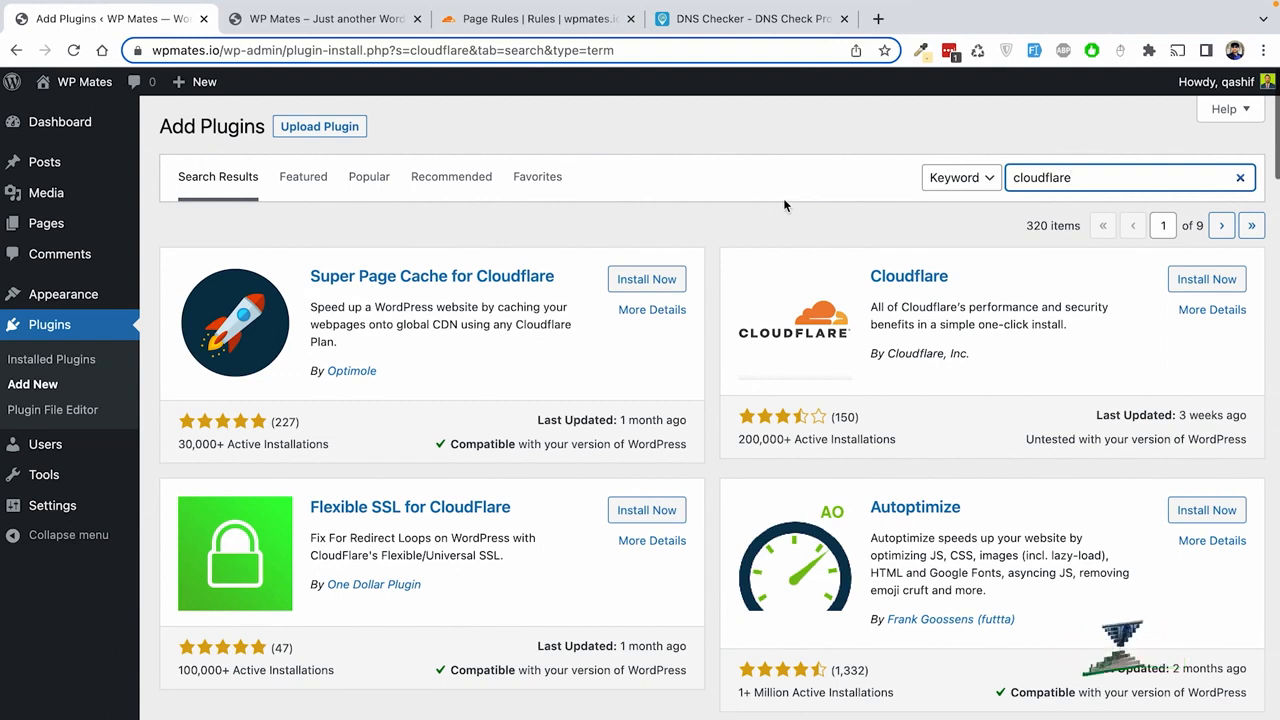
Install and activate the Cloudflare plugin by Cloudflare, Inc. and open its settings.
left_click(1166, 281)
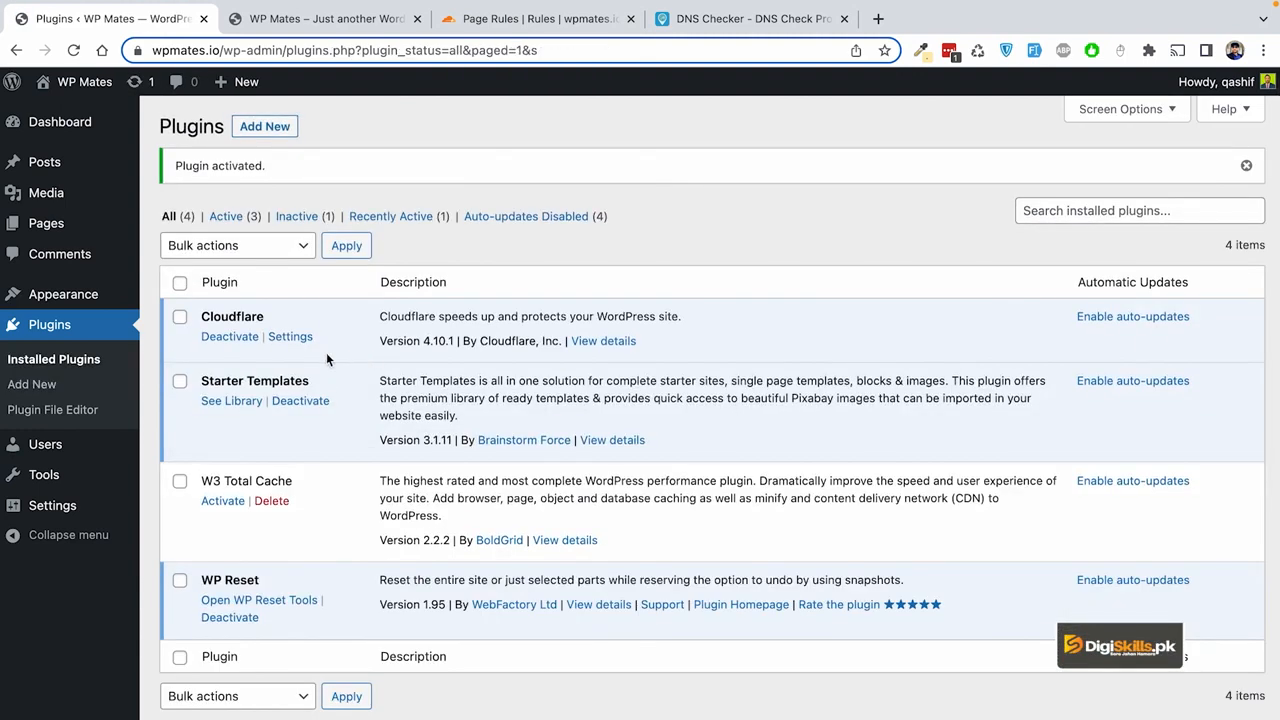
left_click(290, 338)
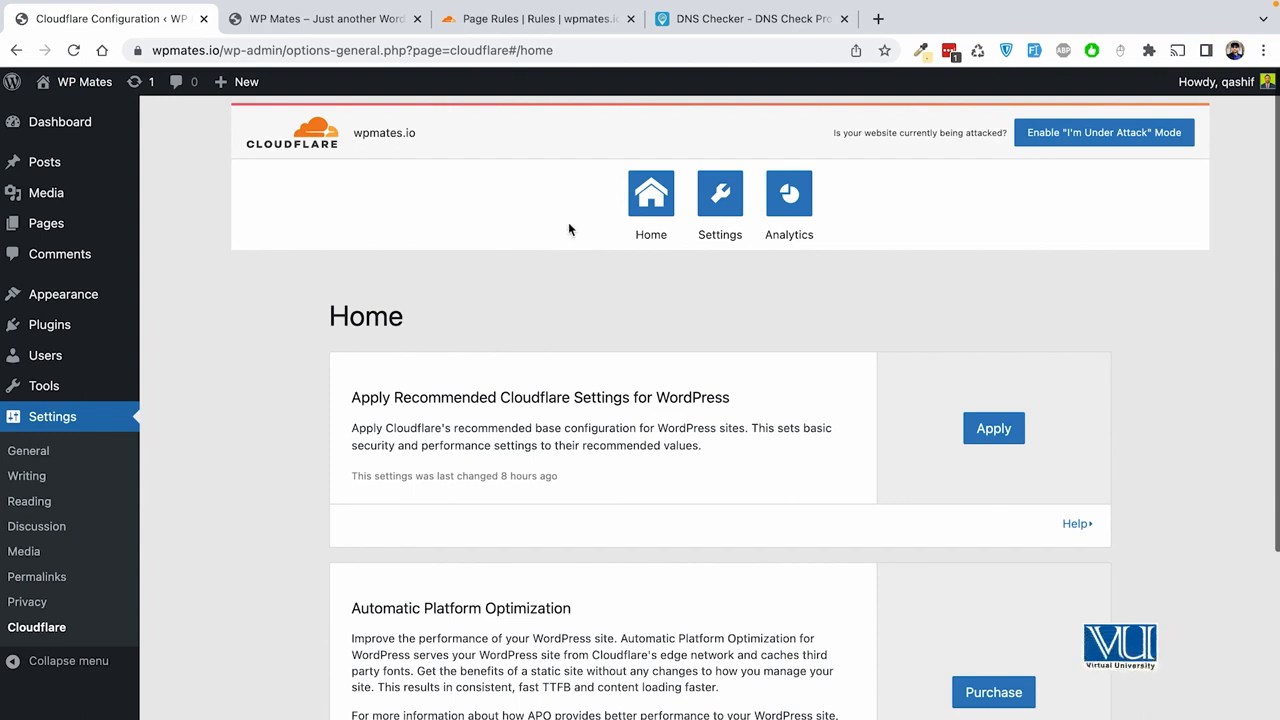
Switch to the Cloudflare dashboard, open the API tokens in the account profile and locate the Global API Key.
left_click(560, 19)
left_click(1226, 97)
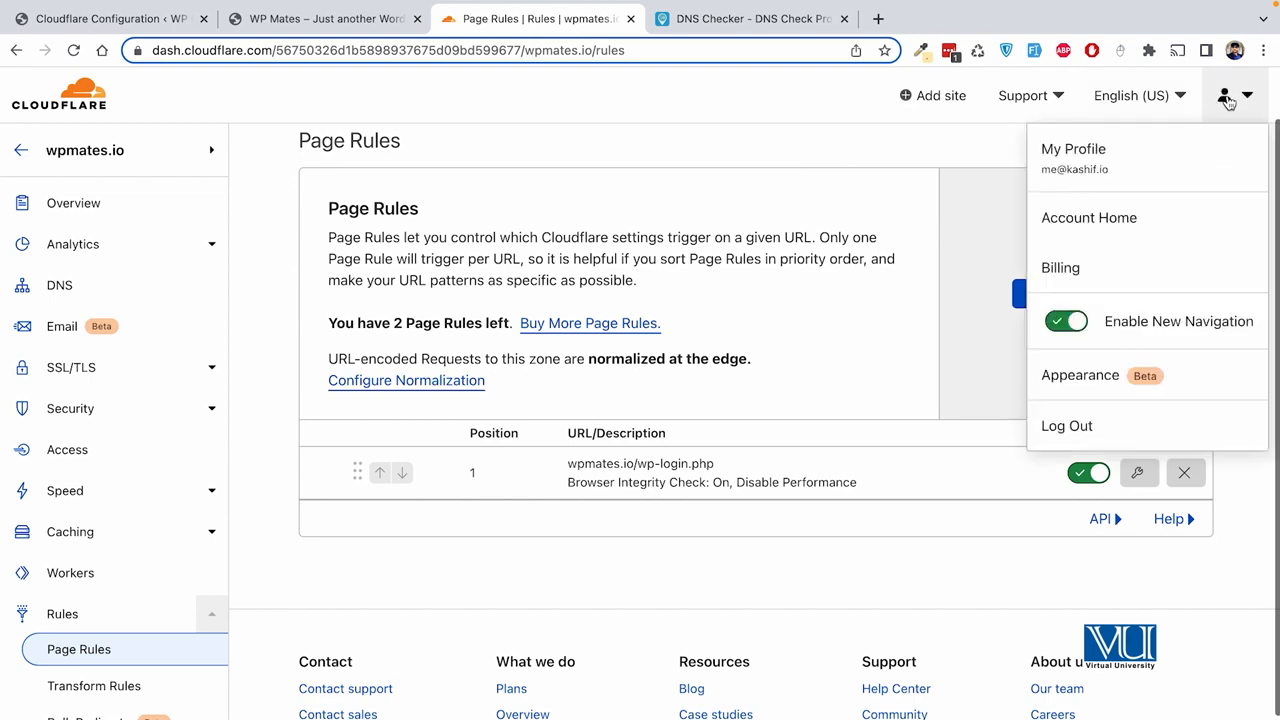
left_click(1090, 150)
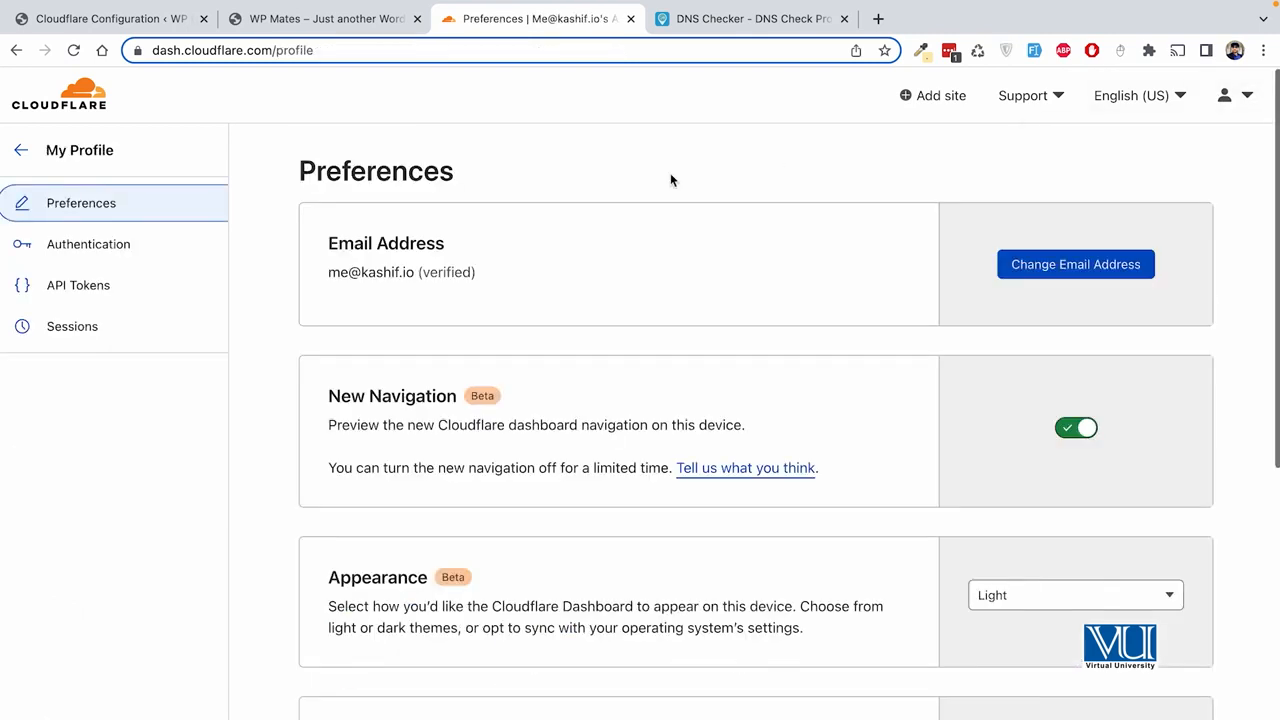
left_click(78, 290)
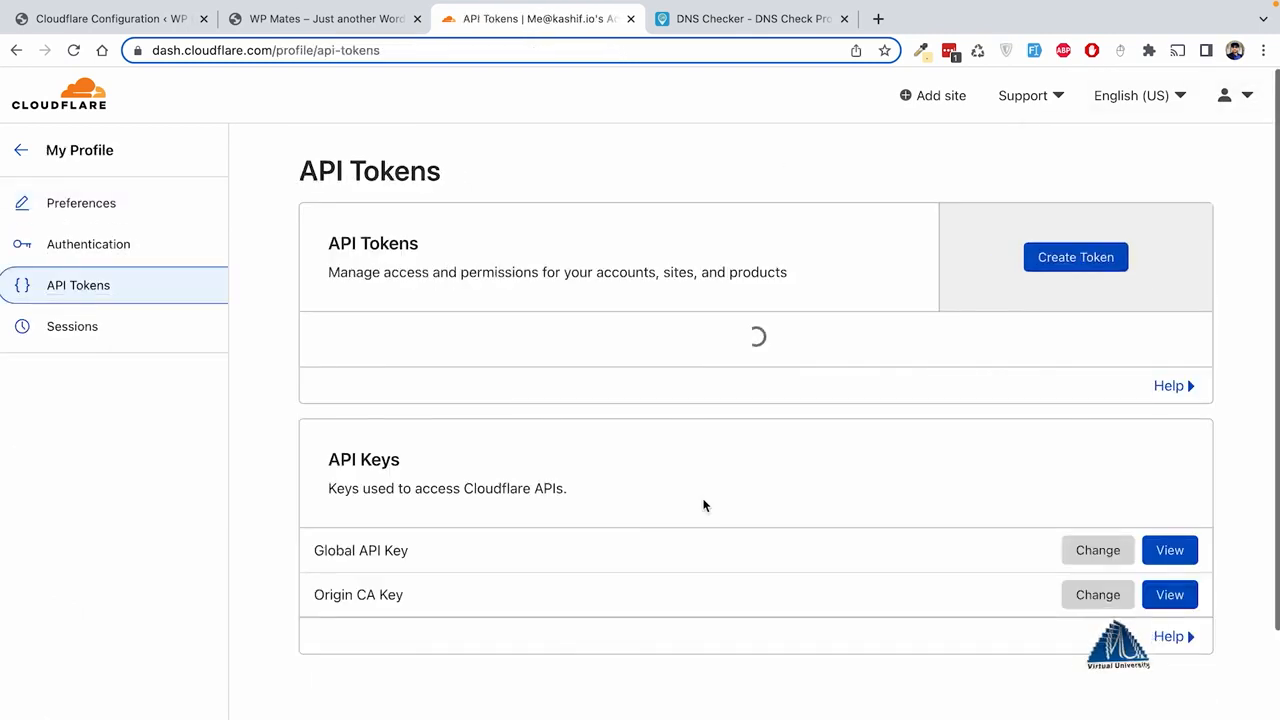
left_click_drag(314, 549, 460, 567)
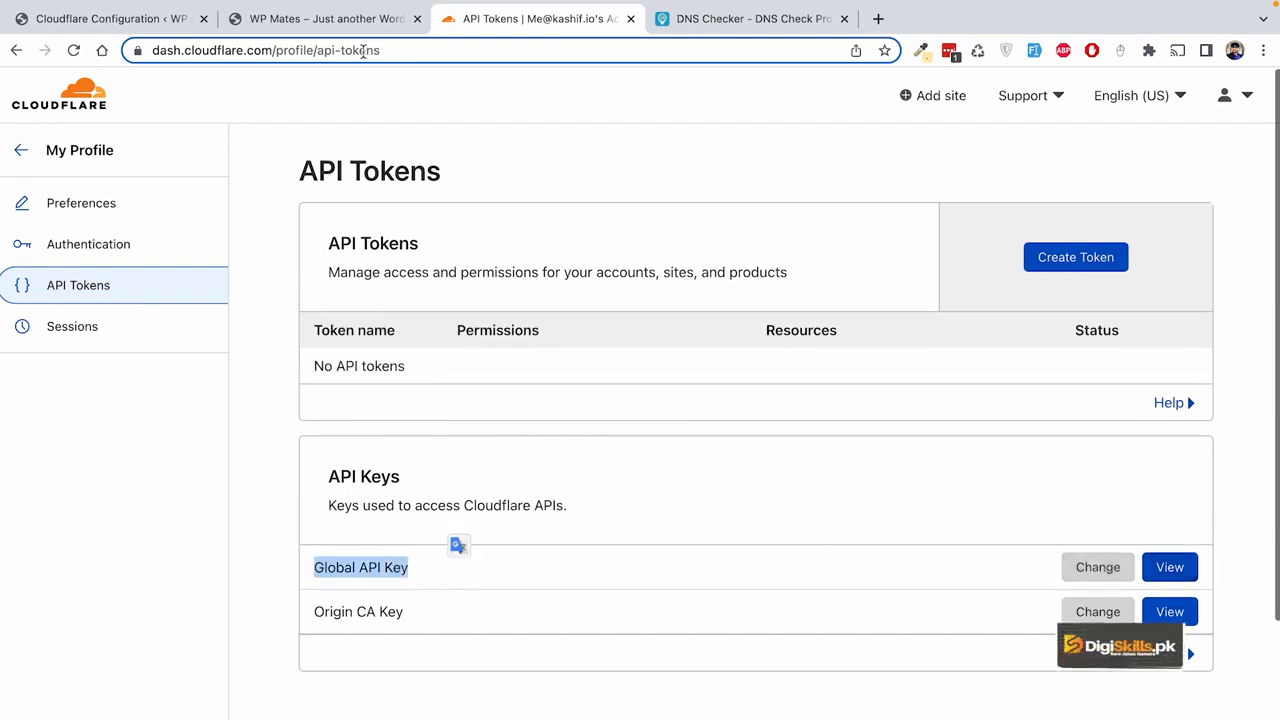
Return to the Cloudflare plugin in WordPress and review the recommended settings and Purge Cache options on its home page.
left_click(308, 16)
left_click(108, 18)
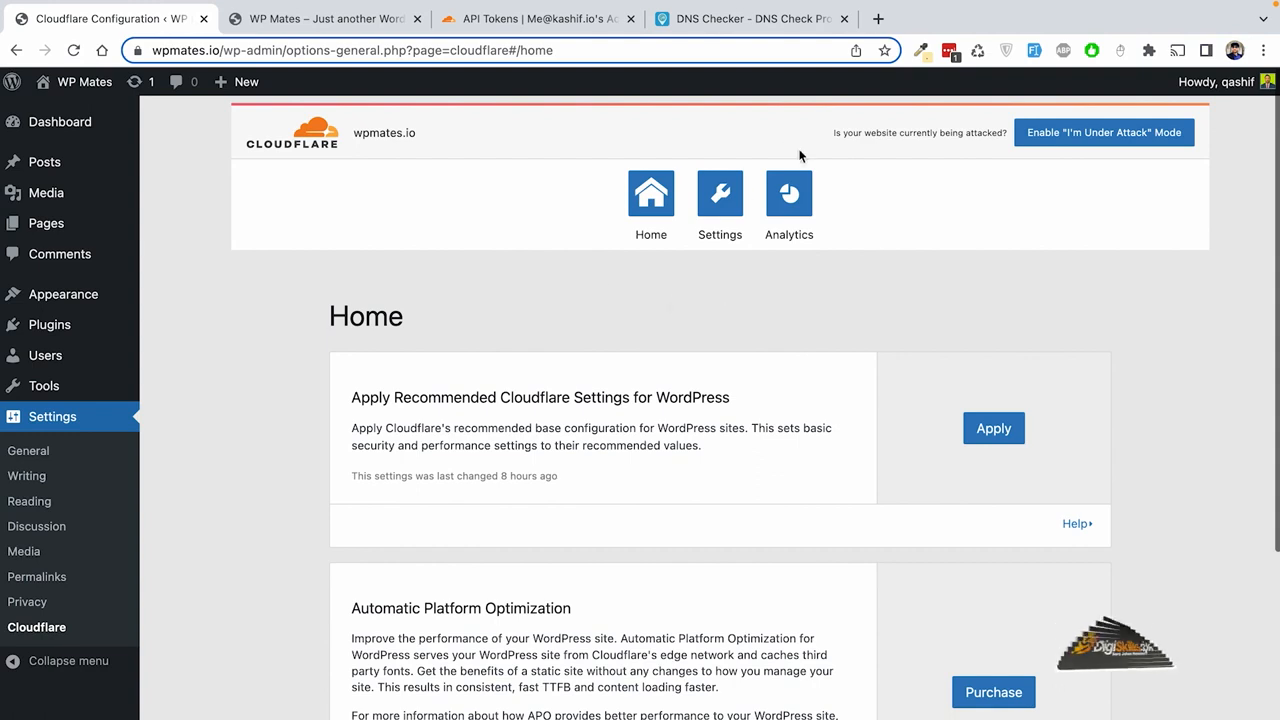
scroll(586, 375, "down", 3)
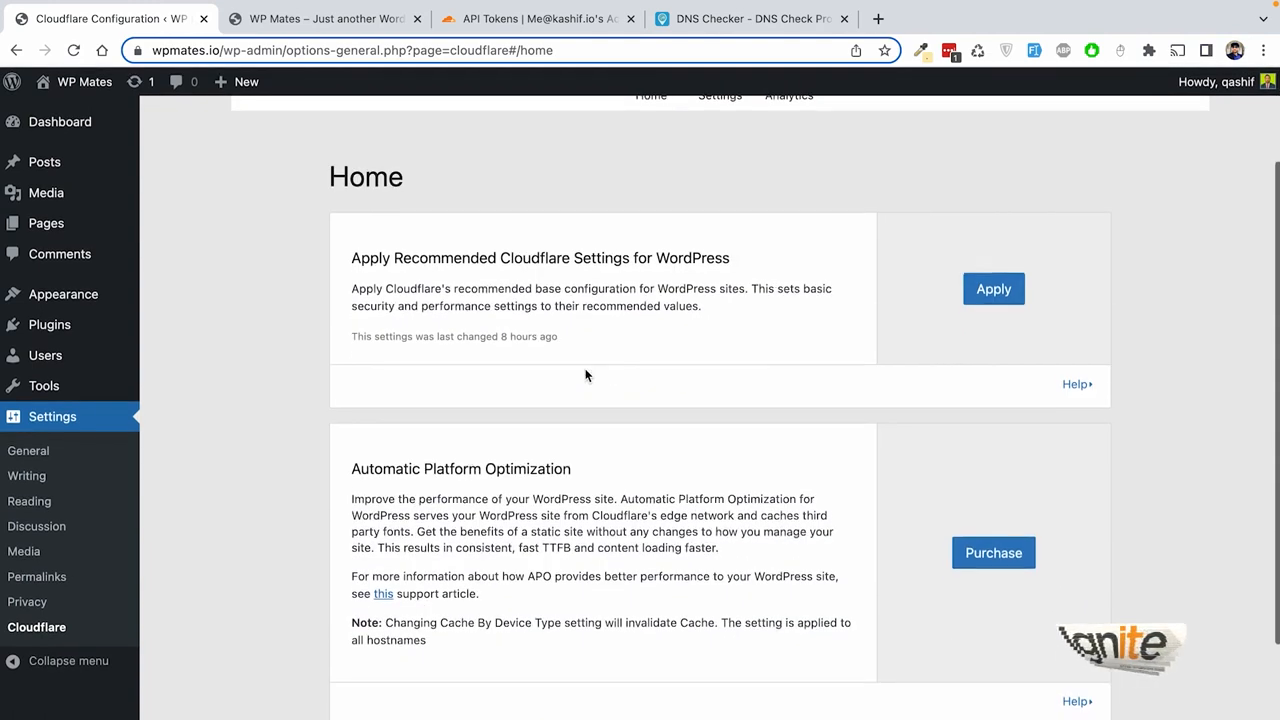
scroll(586, 375, "up", 3)
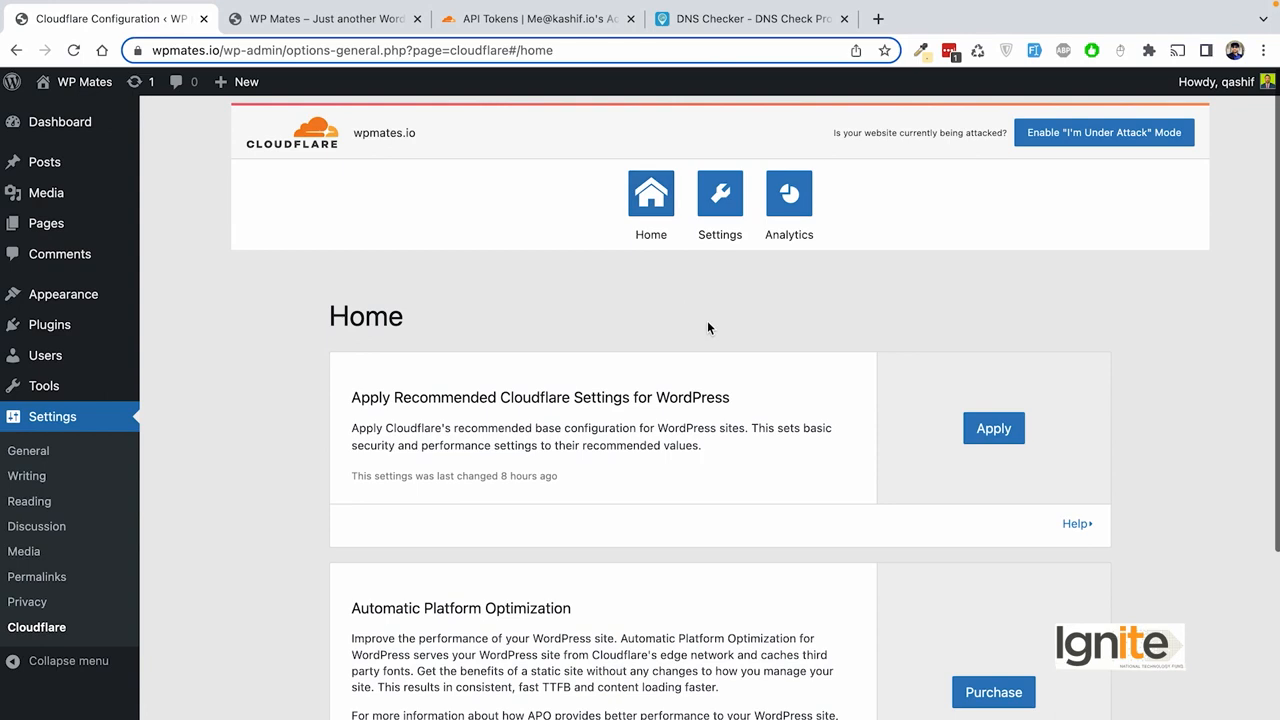
scroll(707, 322, "down", 1)
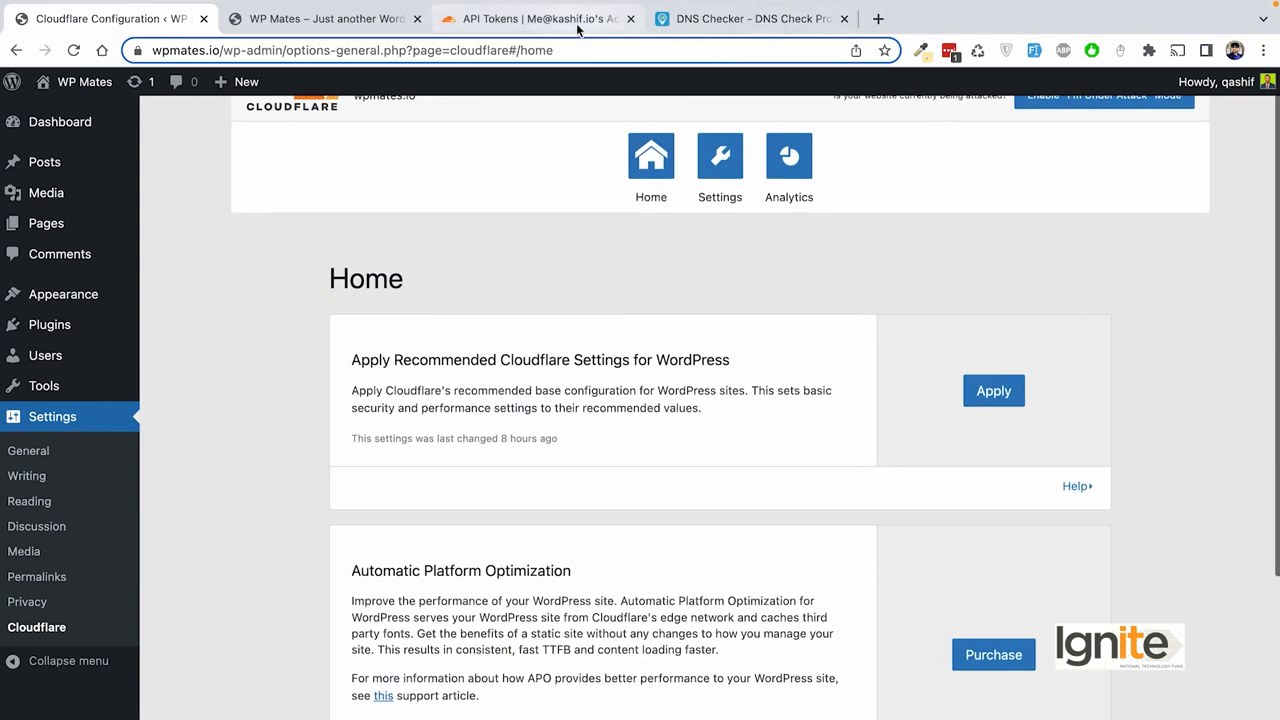
scroll(707, 343, "down", 5)
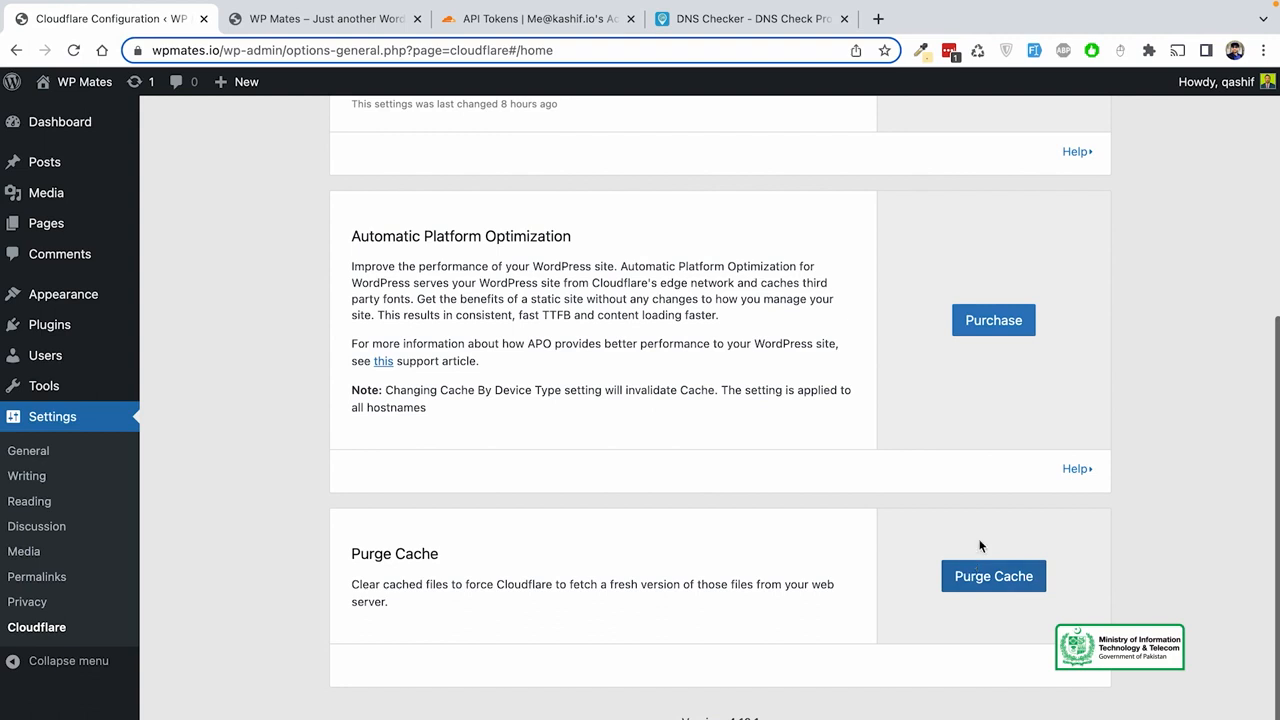
Examine the Automatic Platform Optimization section and the last-changed note under the recommended Cloudflare settings.
scroll(846, 426, "up", 1)
left_click(352, 280)
left_click_drag(352, 280, 567, 278)
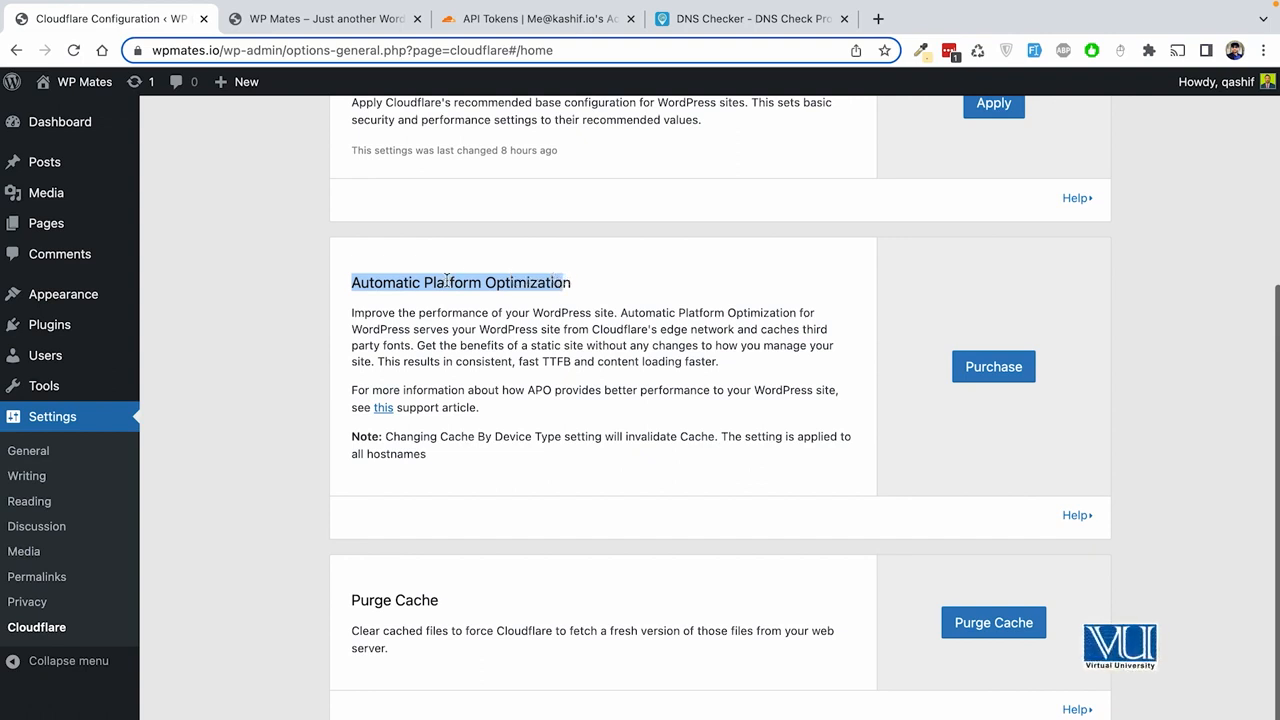
double_click(518, 278)
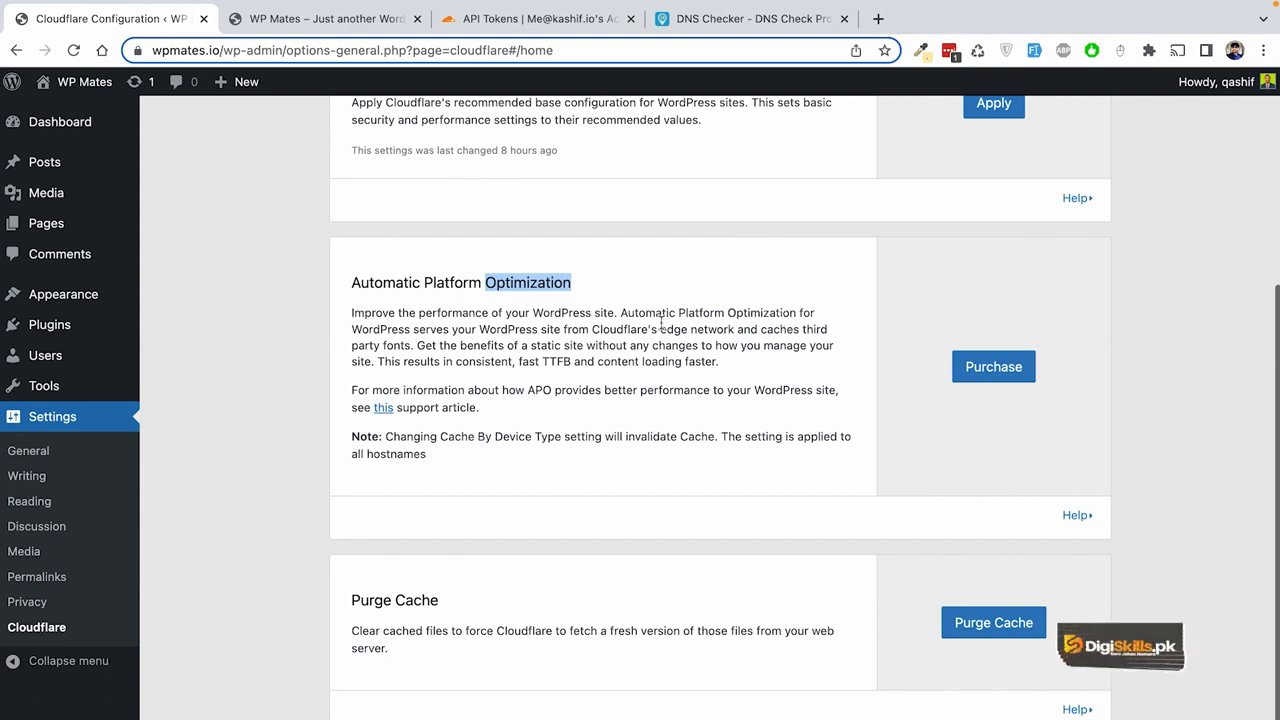
scroll(661, 325, "up", 3)
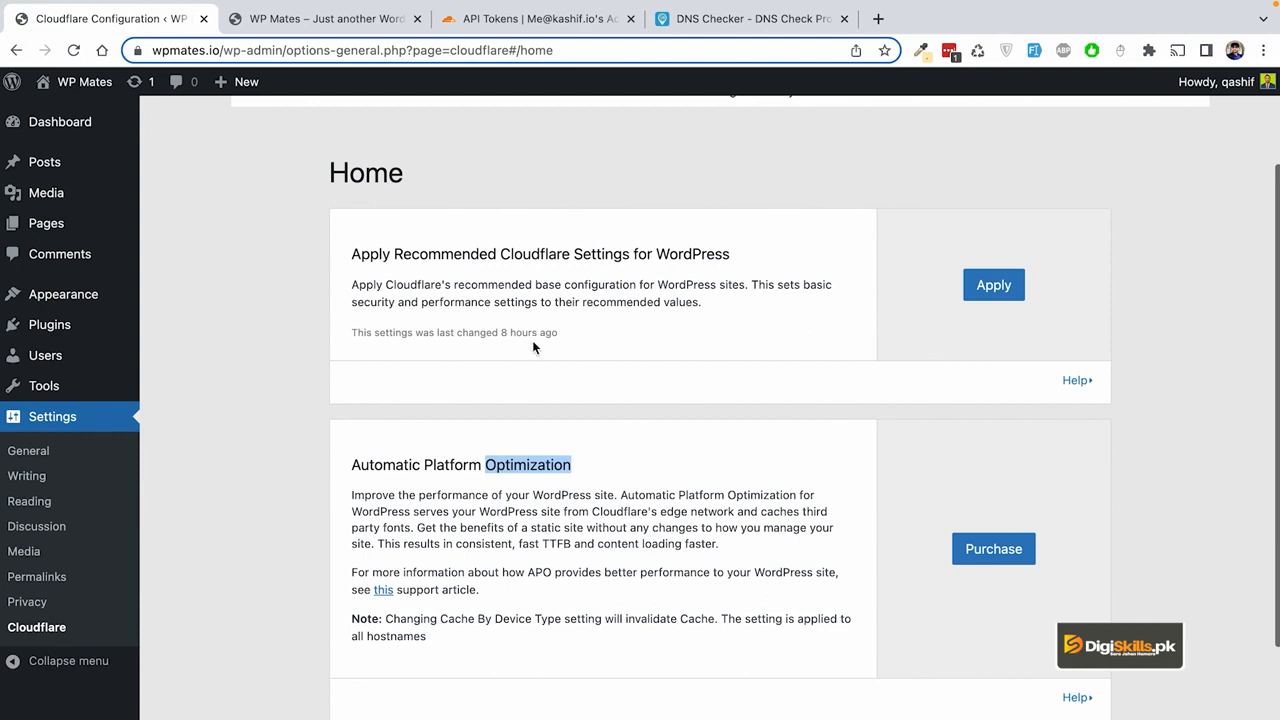
left_click(404, 349)
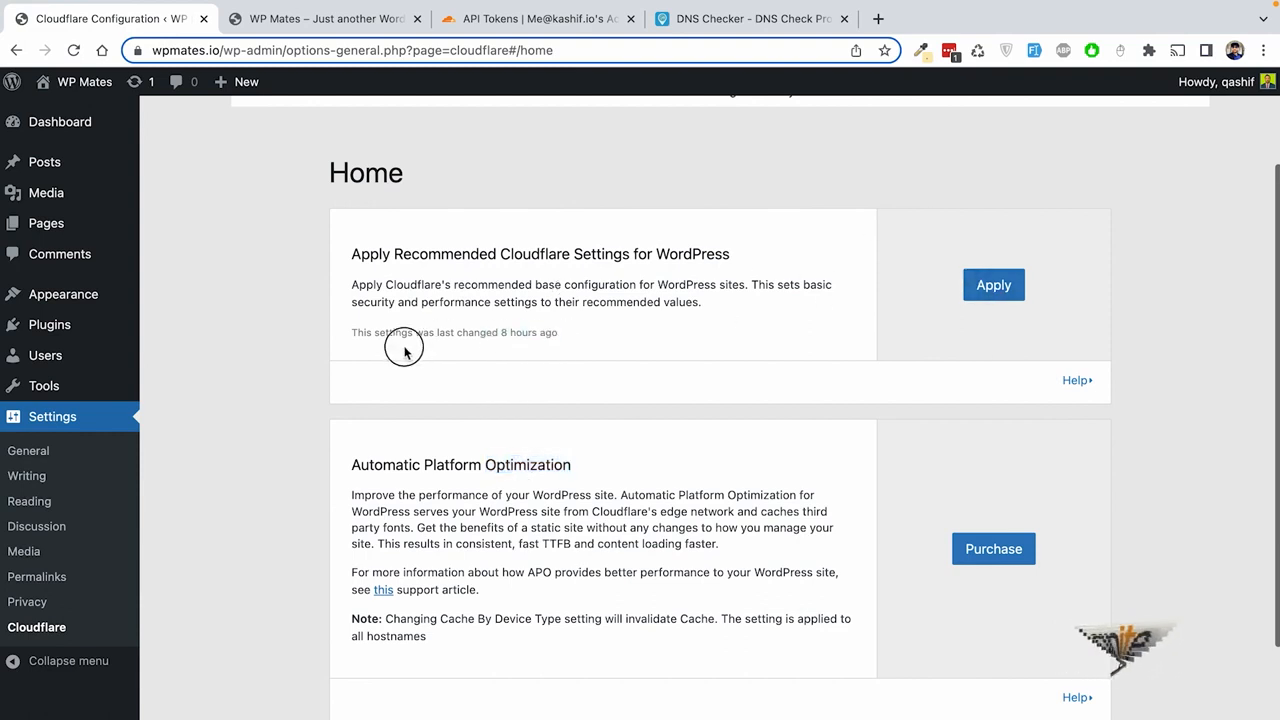
triple_click(340, 334)
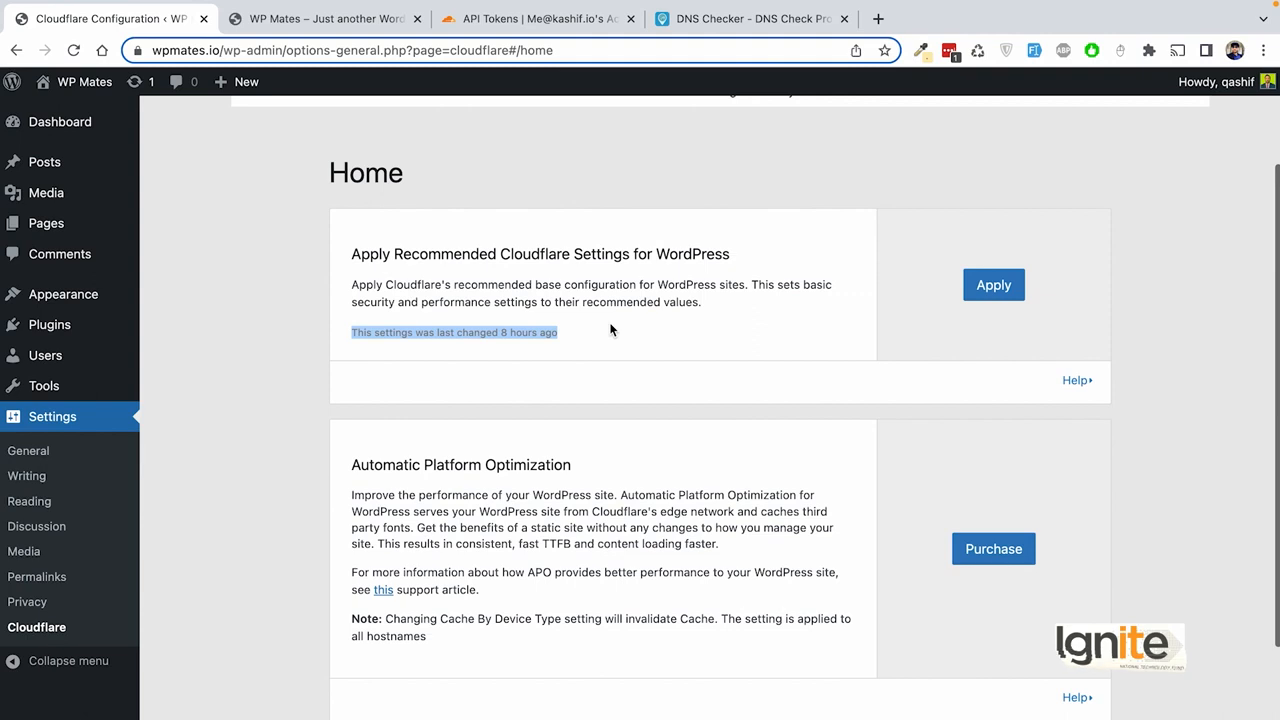
Open the plugin's Zone Analytics on Cloudflare and switch to the wpmates.io overview in the Cloudflare dashboard.
scroll(612, 330, "up", 2)
left_click(789, 193)
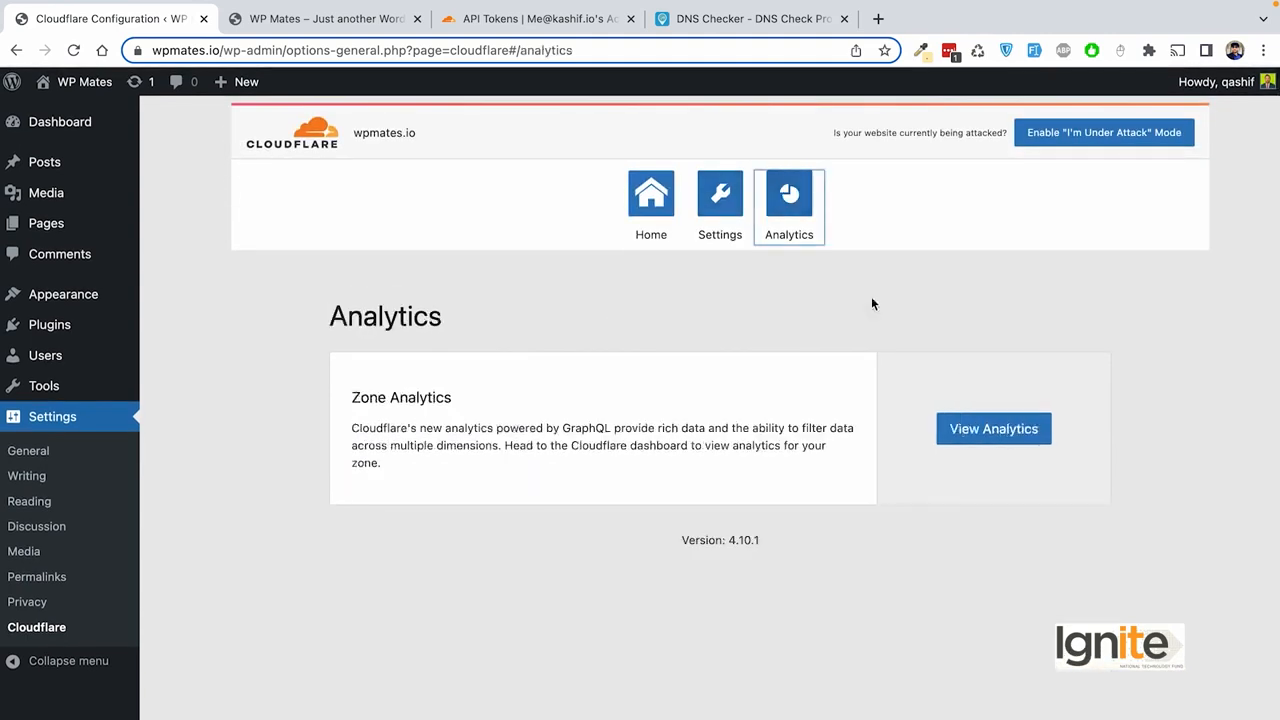
left_click(990, 440)
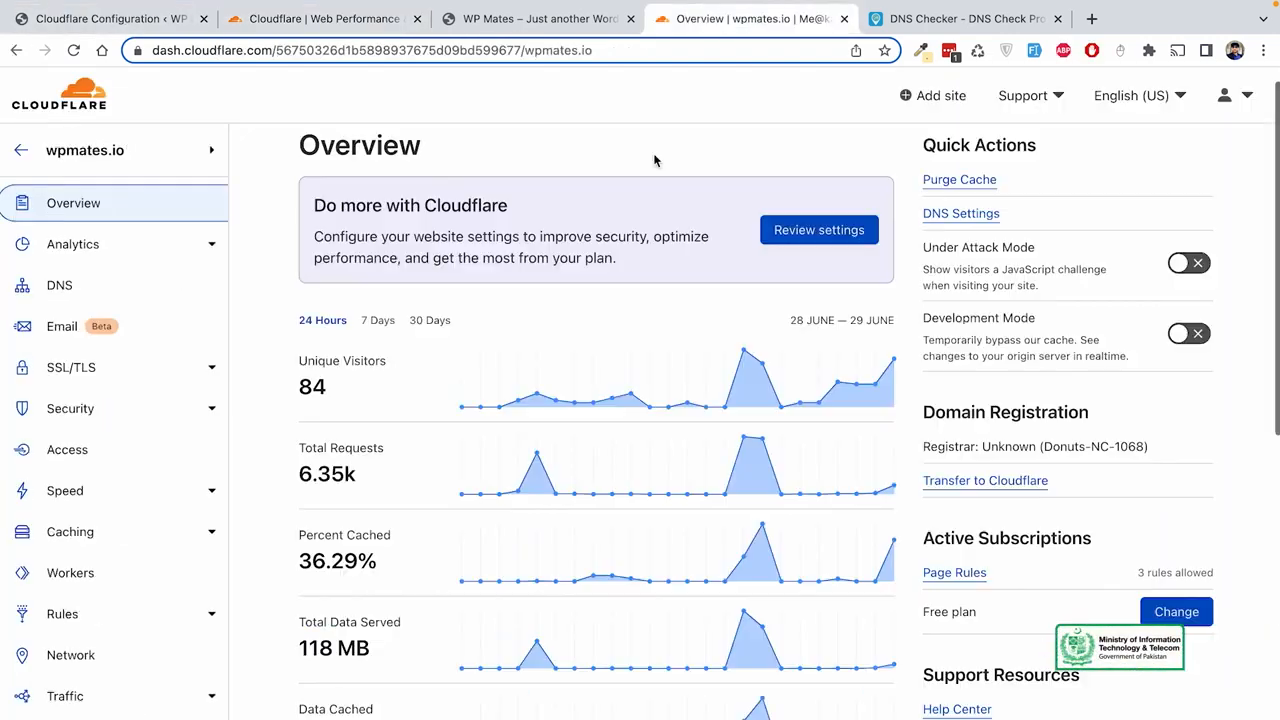
Review the 24-hour charts for unique visitors, total requests, percent cached, data served and data cached.
scroll(470, 245, "up", 1)
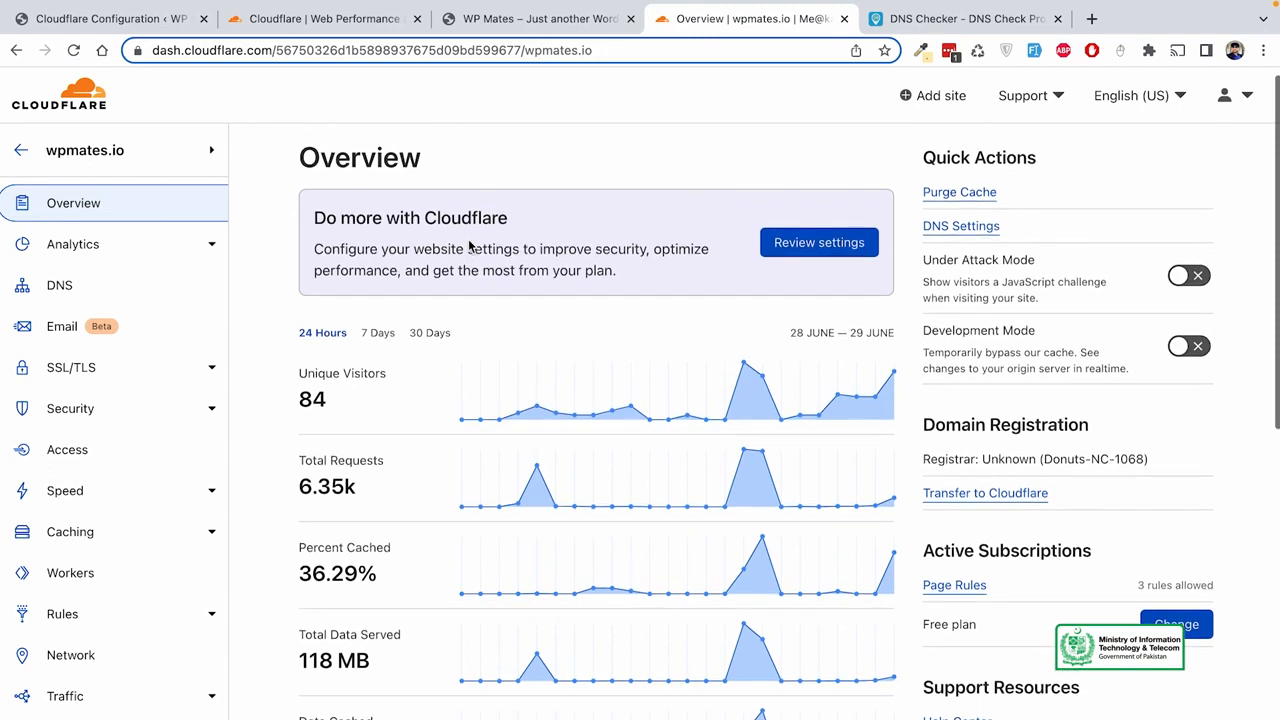
scroll(527, 347, "down", 1)
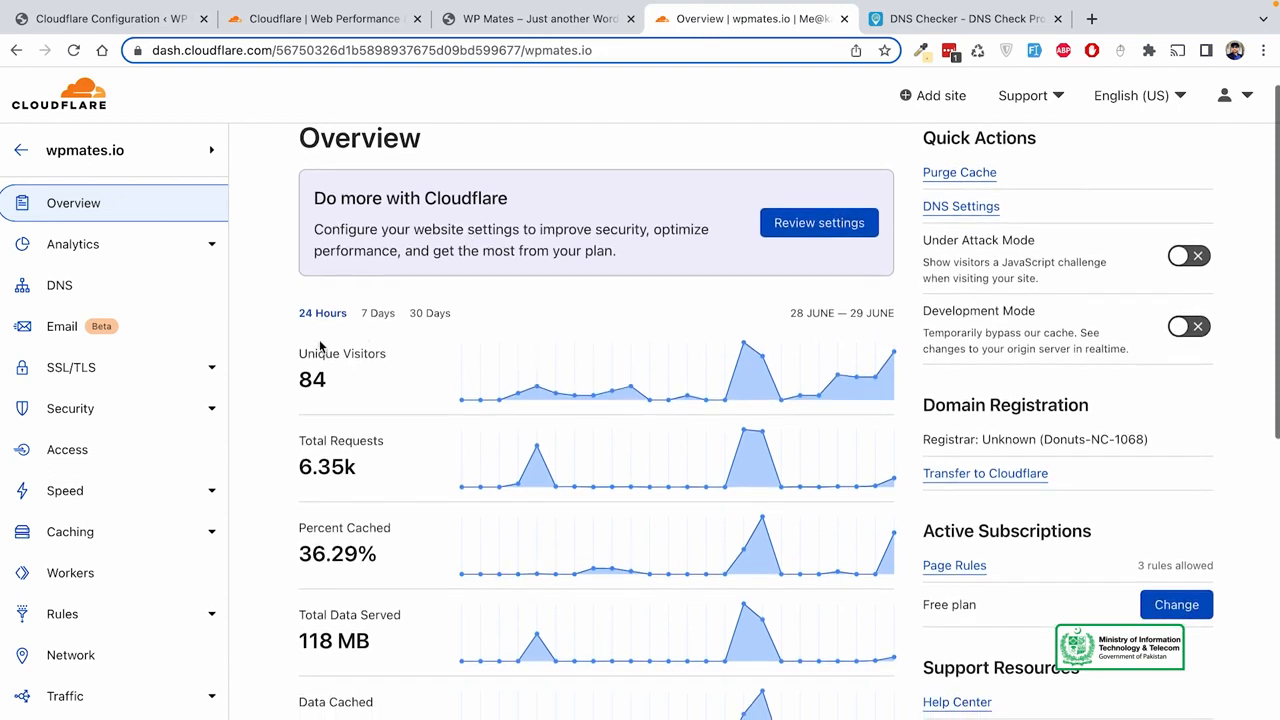
scroll(358, 362, "down", 2)
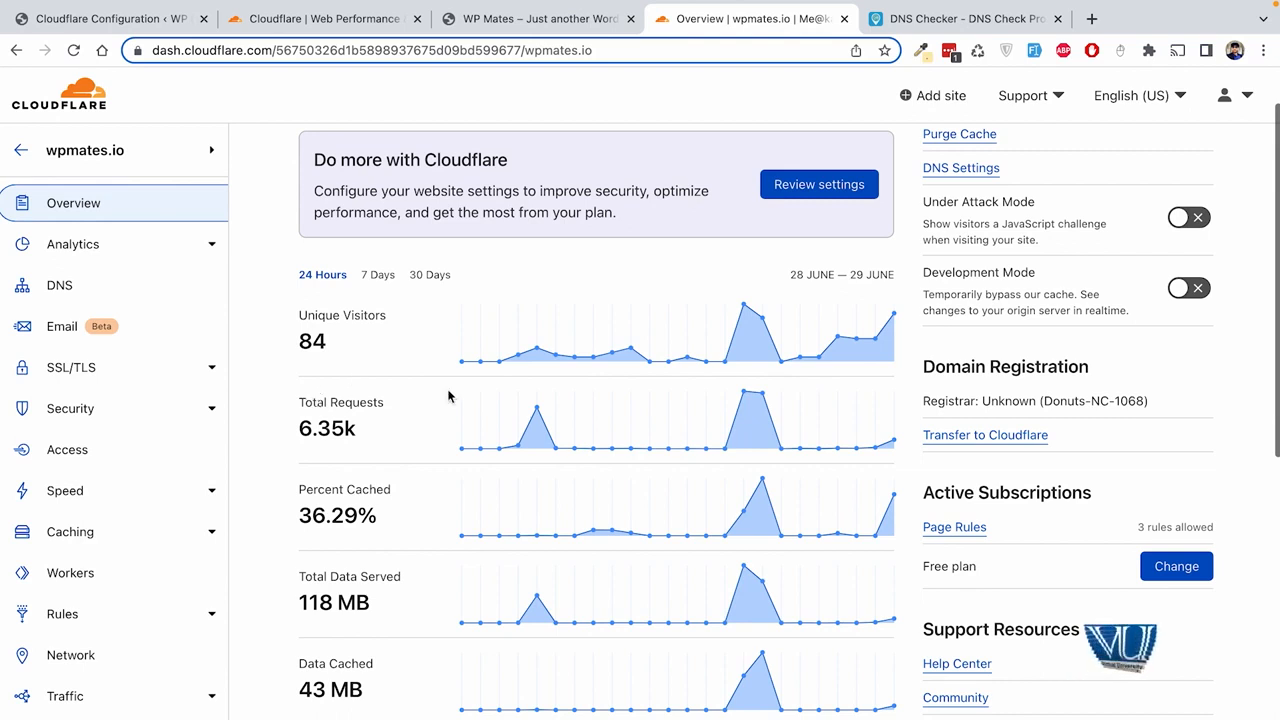
scroll(449, 394, "down", 3)
scroll(449, 394, "up", 3)
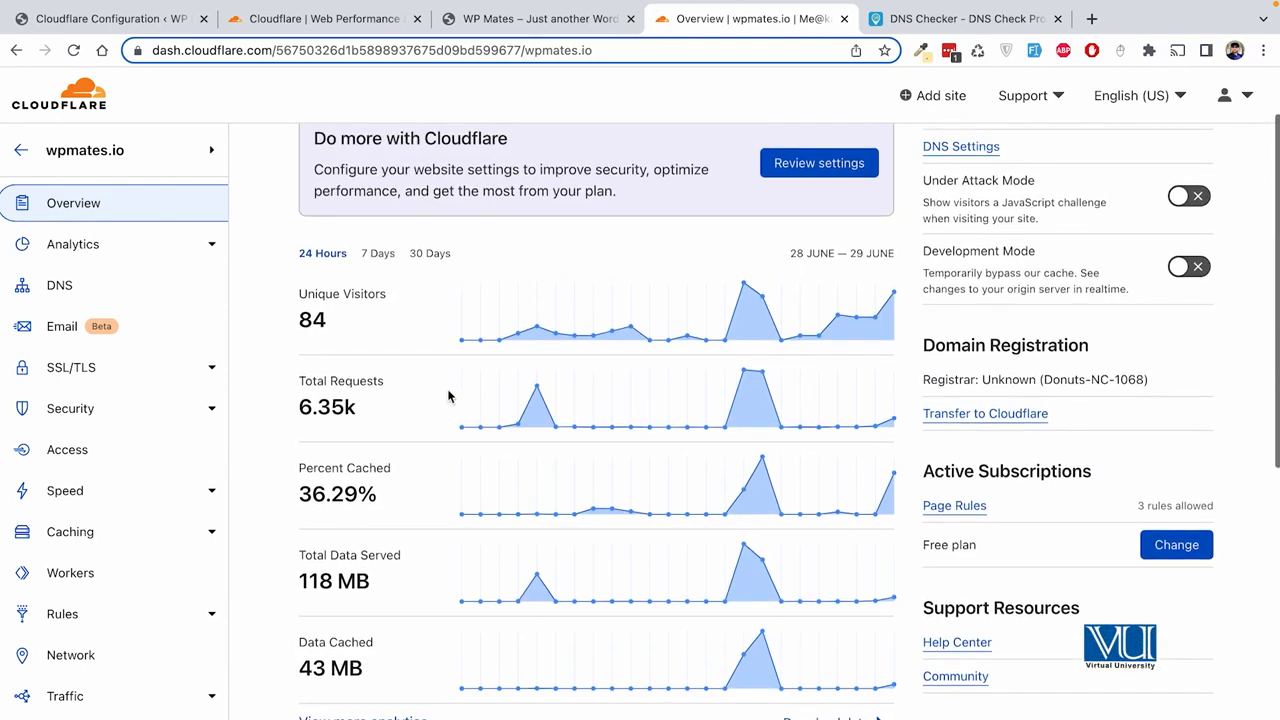